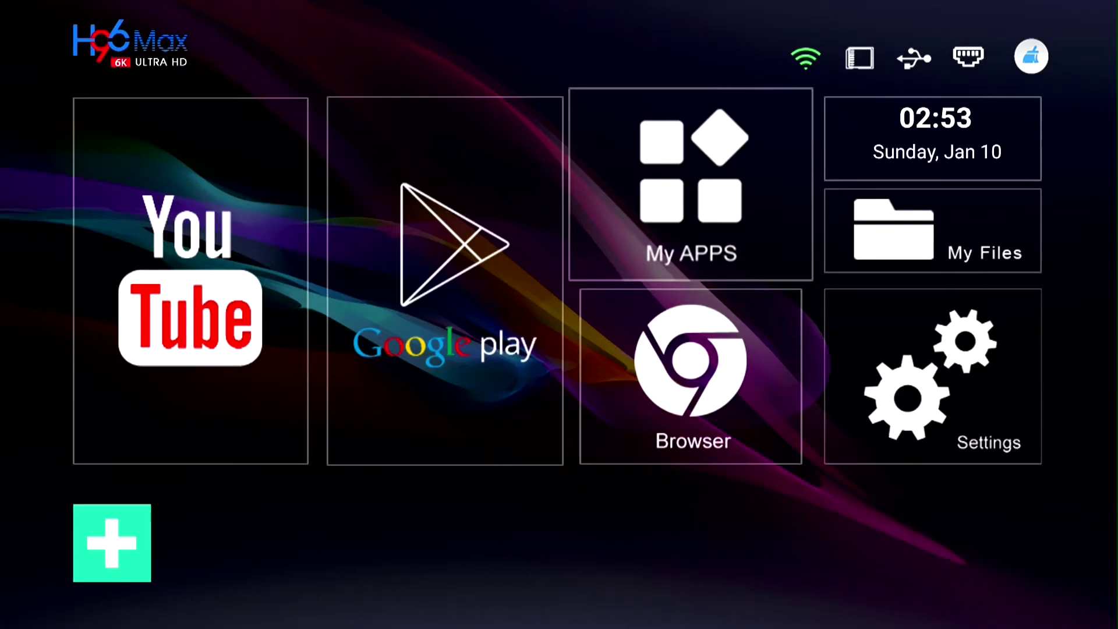
# Step: Open the About page under Settings > Device Preferences
pyautogui.click(933, 138)
pyautogui.press('Down')
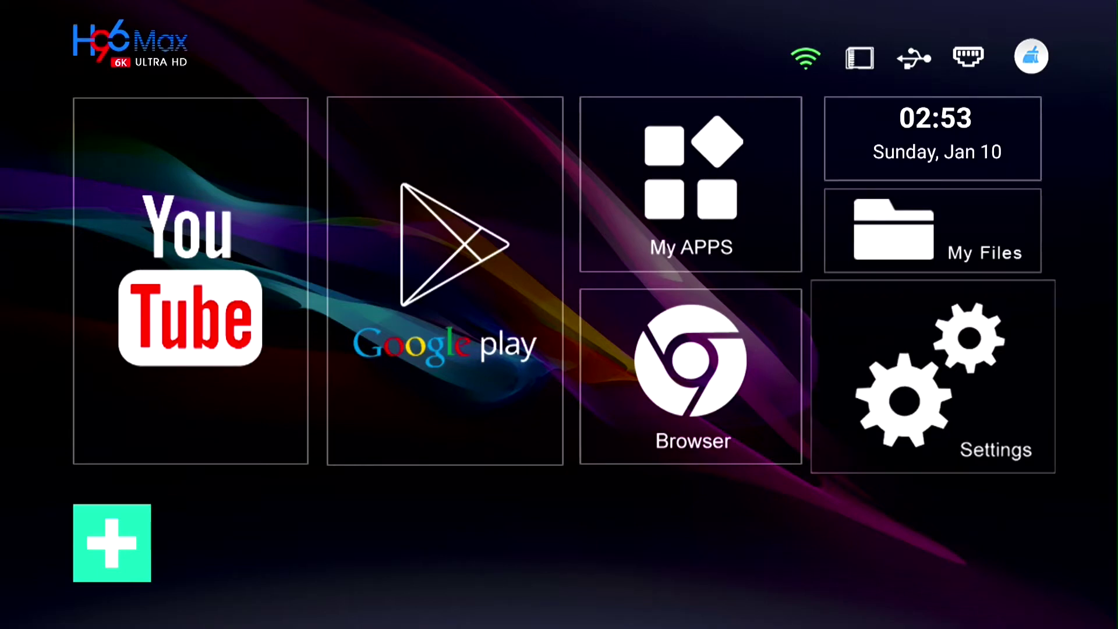
pyautogui.press('Return')
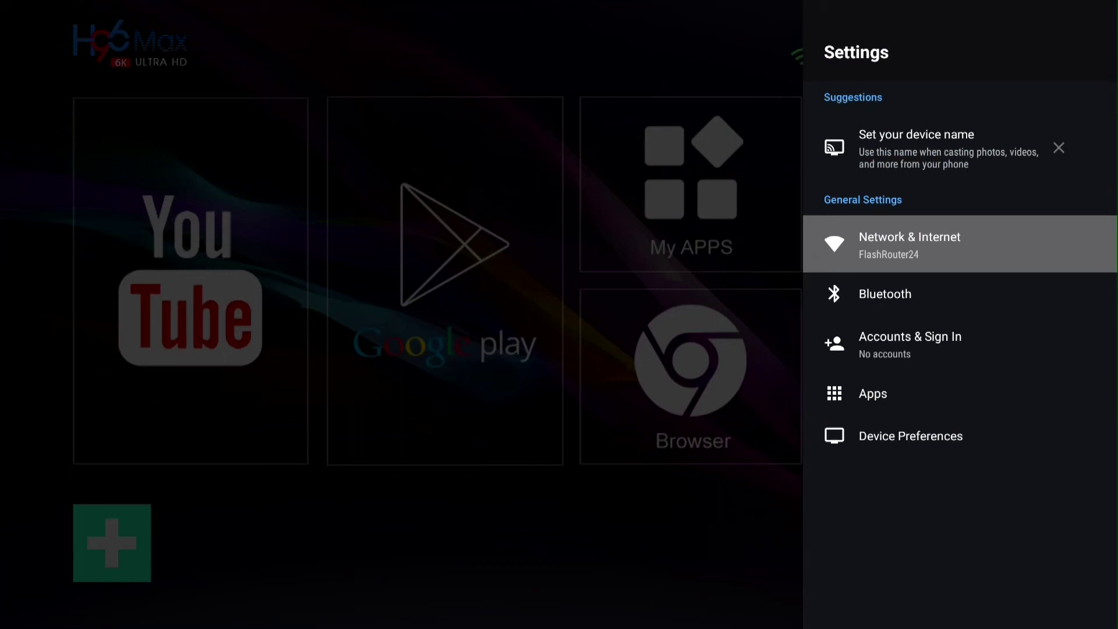
pyautogui.press('Down')
pyautogui.press('Down')
pyautogui.press('Down')
pyautogui.press('Down')
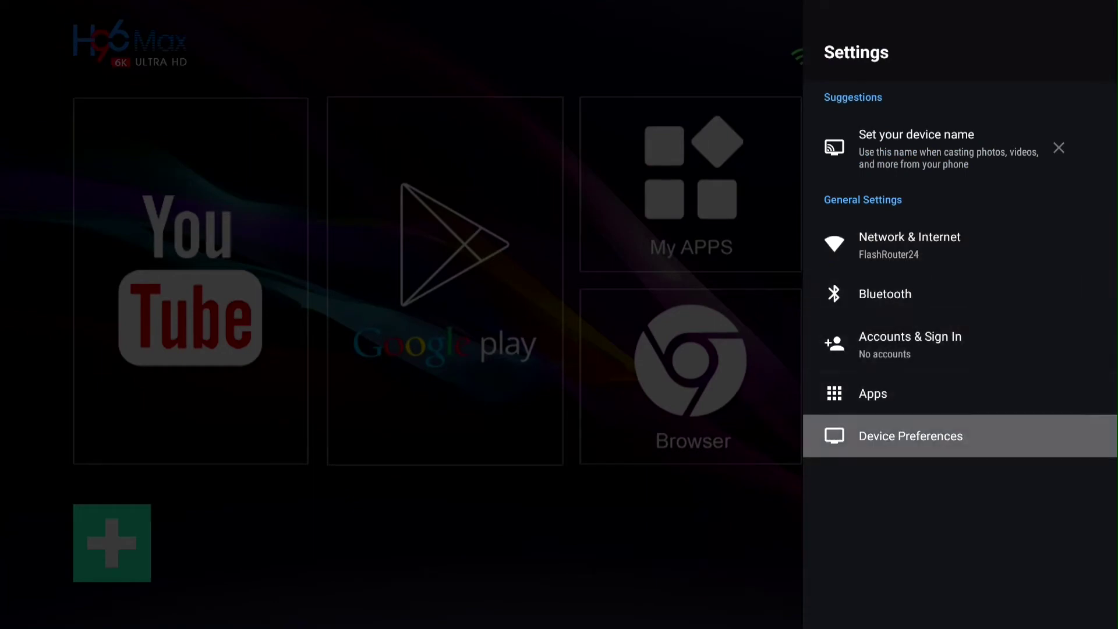
pyautogui.press('Return')
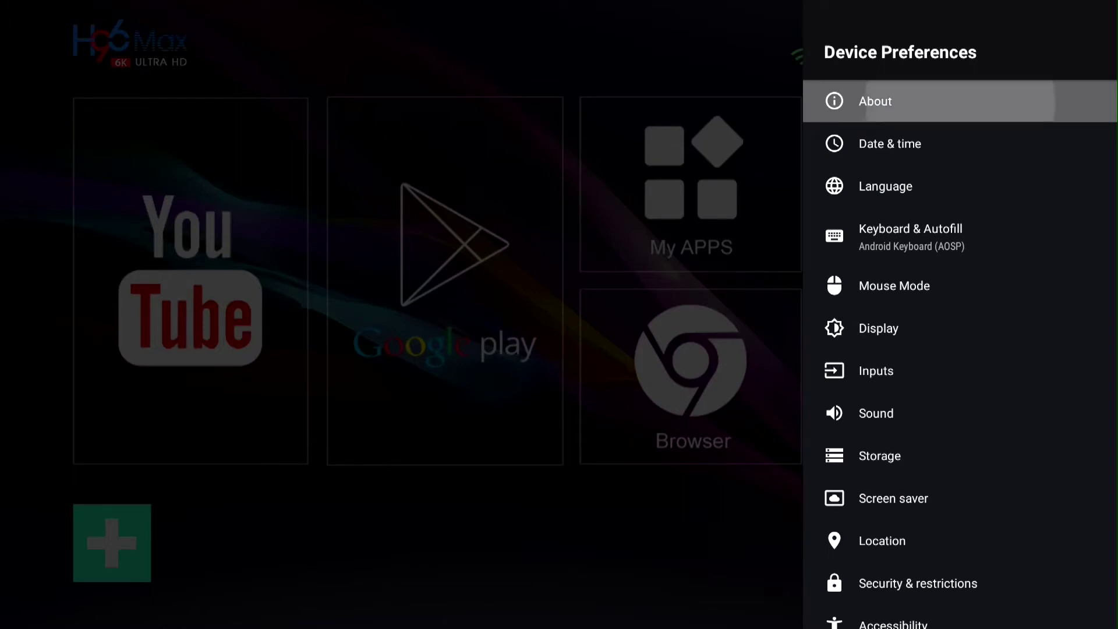
pyautogui.press('Return')
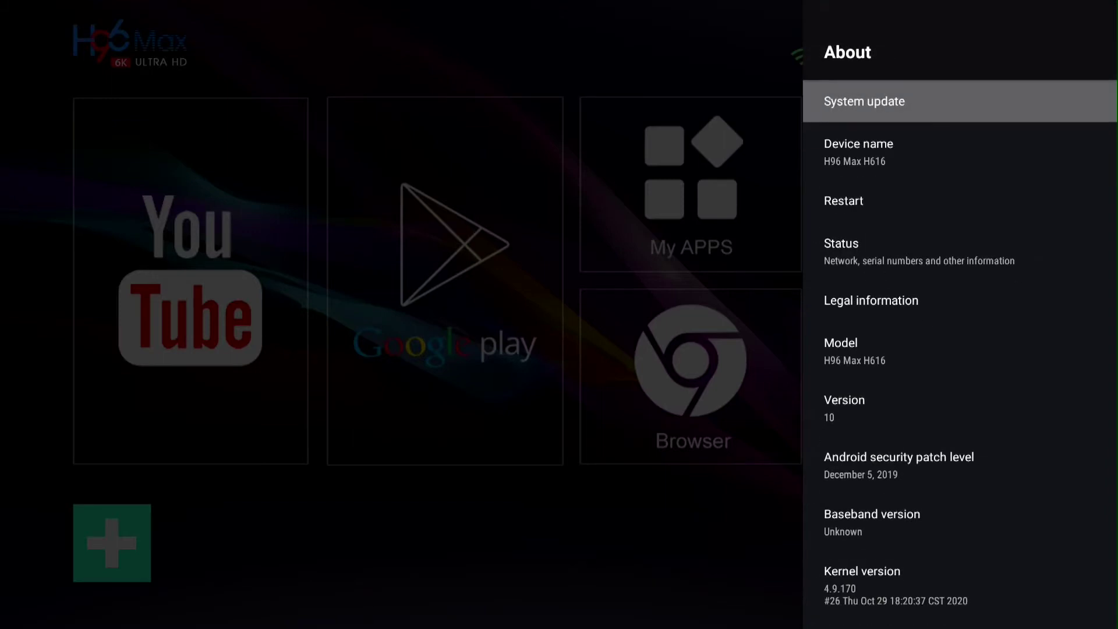
# Step: Select Build repeatedly until 'You are now a developer!' appears
pyautogui.press('Down')
pyautogui.press('Down')
pyautogui.press('Down')
pyautogui.press('Down')
pyautogui.press('Down')
pyautogui.press('Down')
pyautogui.press('Down')
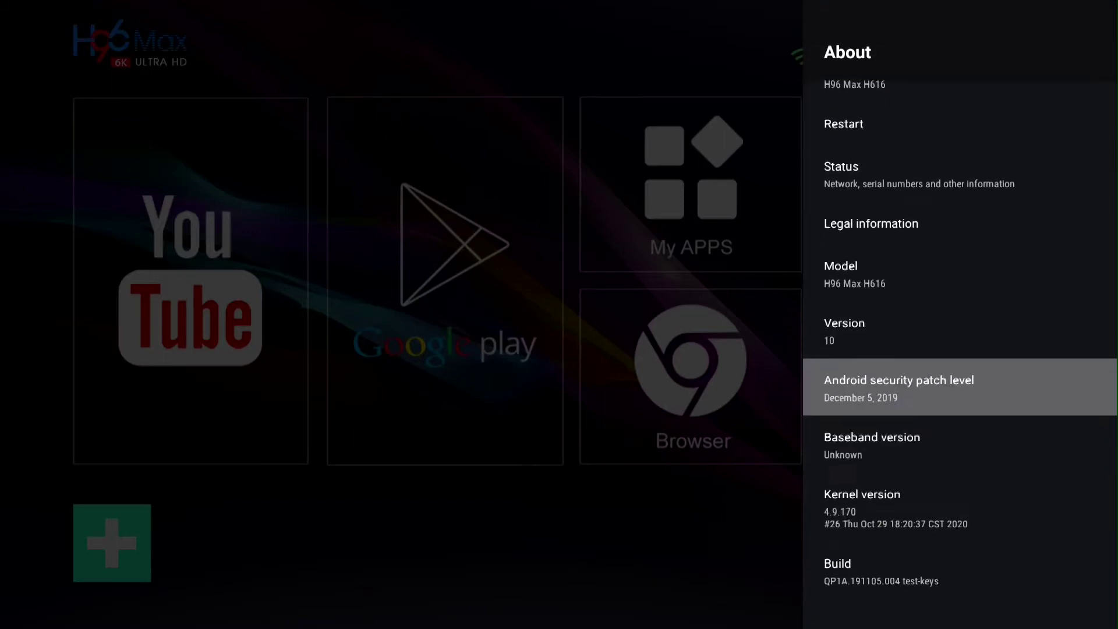
pyautogui.press('Down')
pyautogui.press('Down')
pyautogui.press('Down')
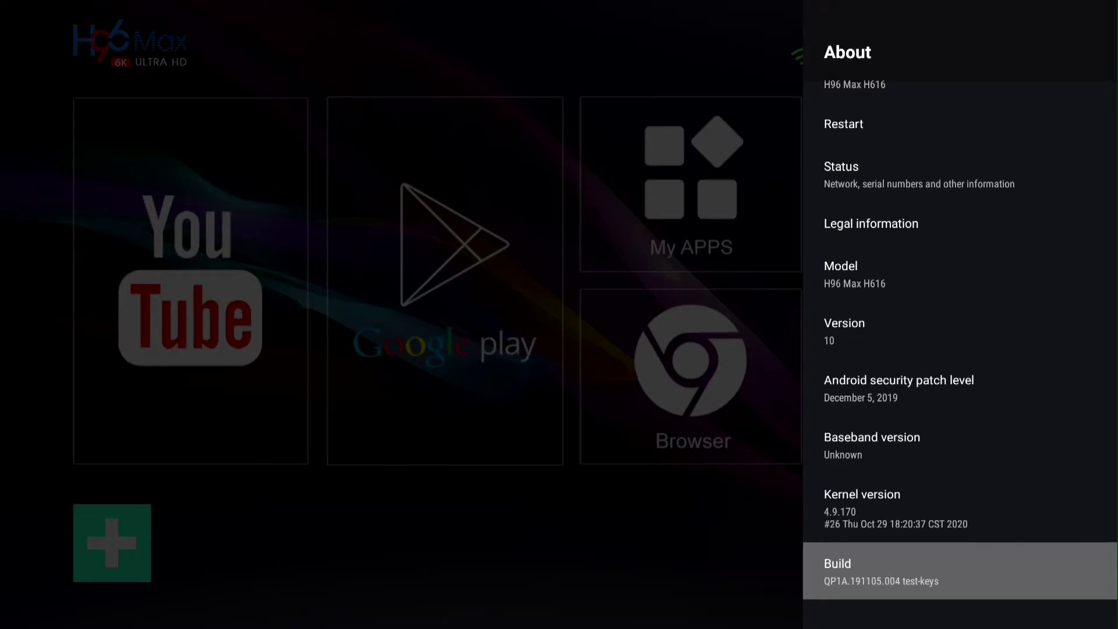
pyautogui.press('Return')
pyautogui.press('Return')
pyautogui.press('Return')
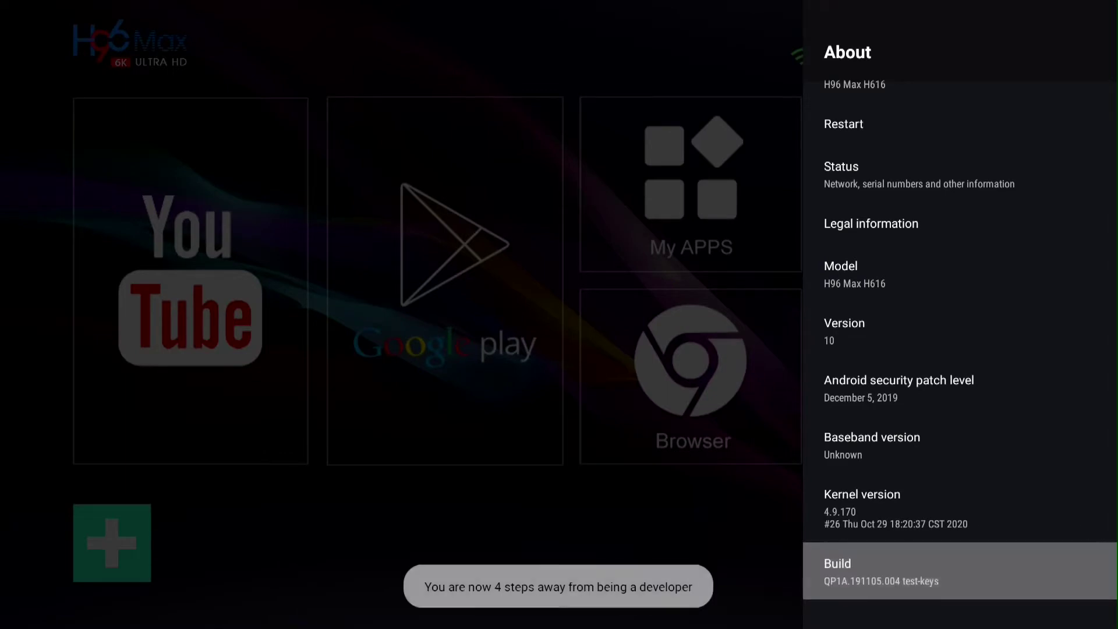
pyautogui.press('Return')
pyautogui.press('Return')
pyautogui.press('Return')
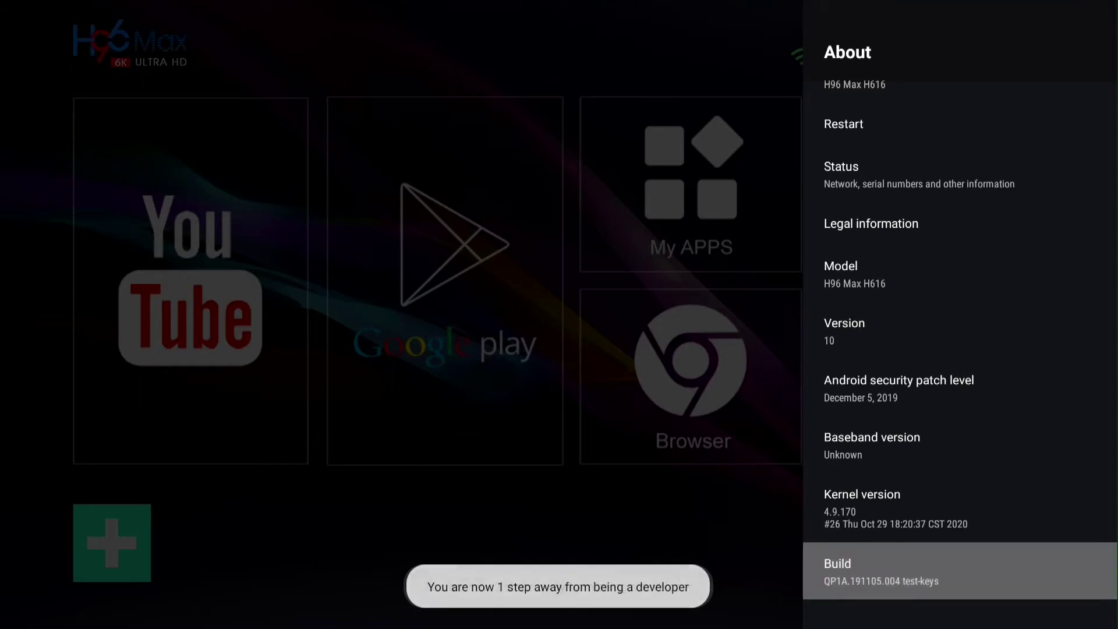
pyautogui.press('Return')
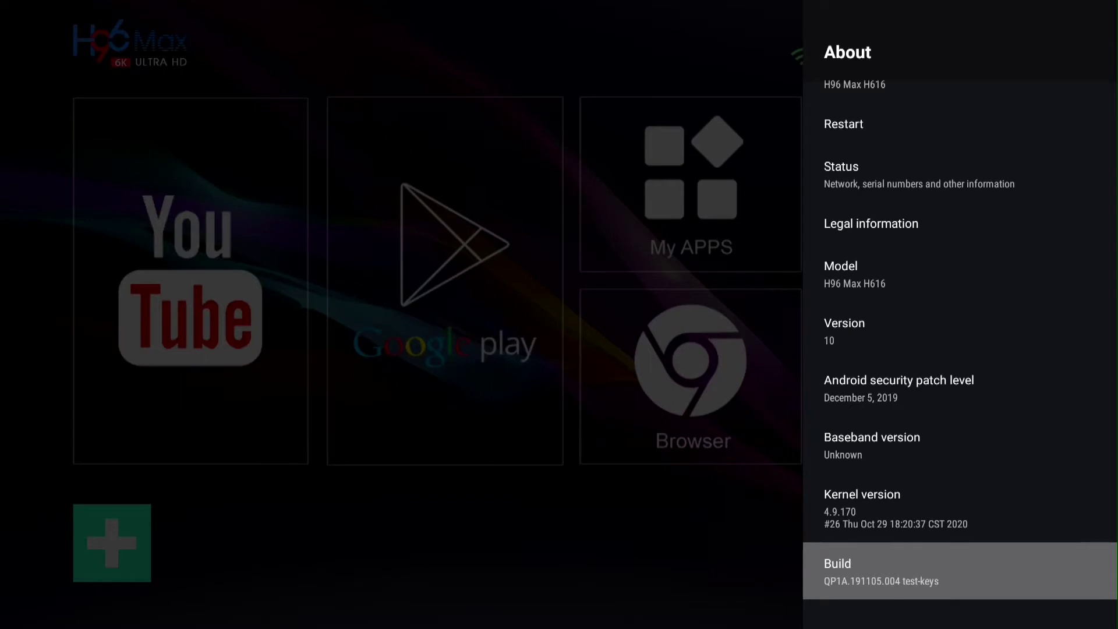
# Step: Go back to Device Preferences and open Developer options
pyautogui.press('Escape')
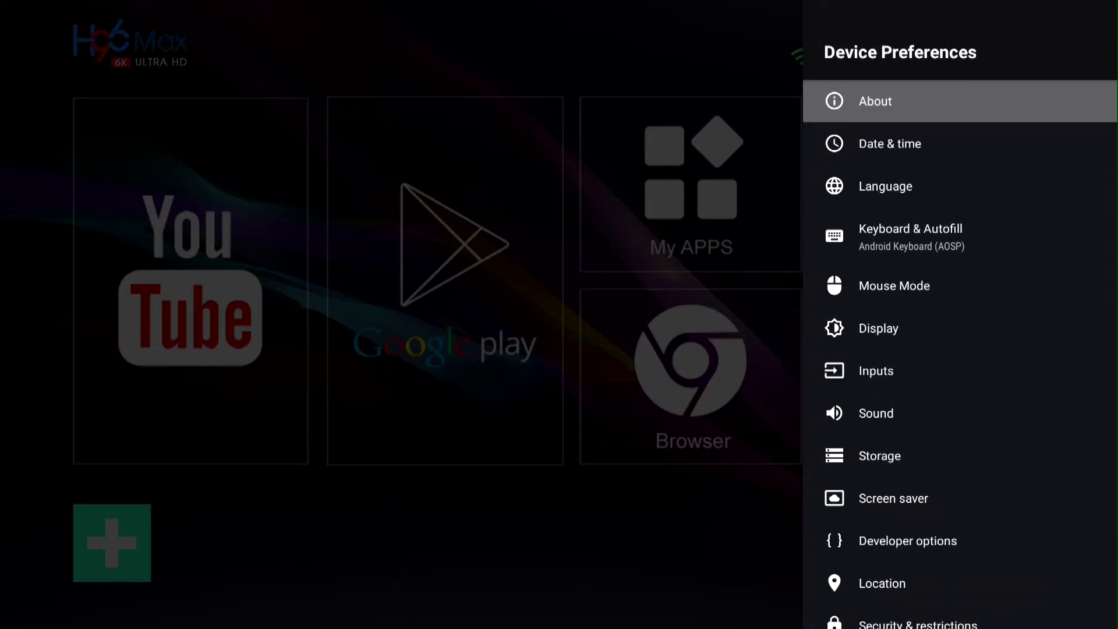
pyautogui.press('Down')
pyautogui.press('Down')
pyautogui.press('Down')
pyautogui.press('Down')
pyautogui.press('Down')
pyautogui.press('Down')
pyautogui.press('Down')
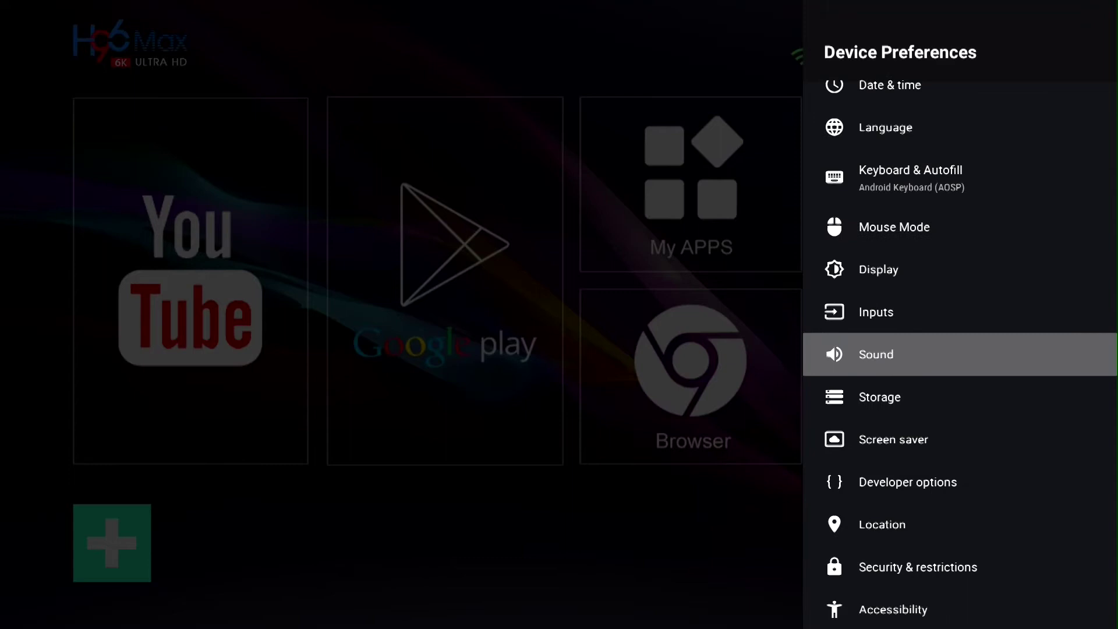
pyautogui.press('Down')
pyautogui.press('Down')
pyautogui.press('Down')
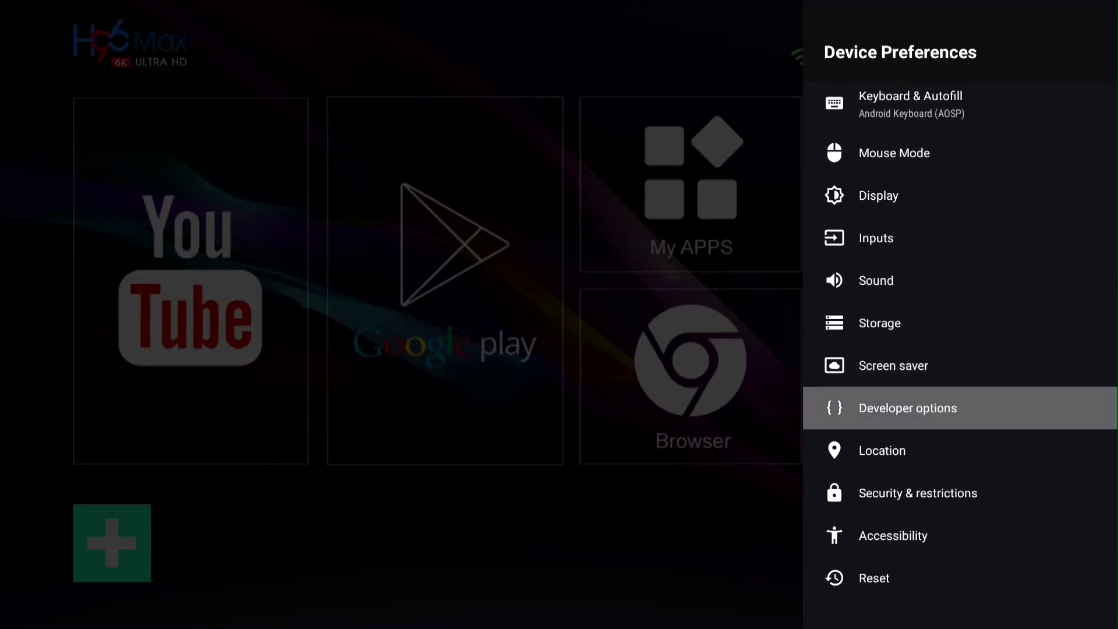
pyautogui.press('Return')
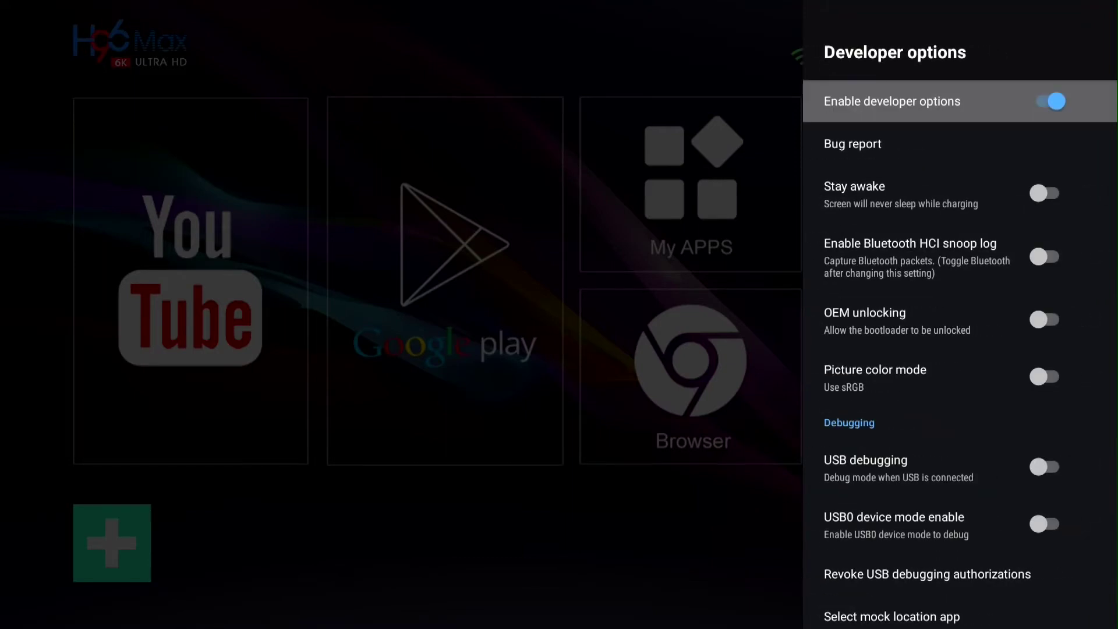
# Step: Switch on Stay awake, then scroll down to Window animation scale
pyautogui.press('Down')
pyautogui.press('Down')
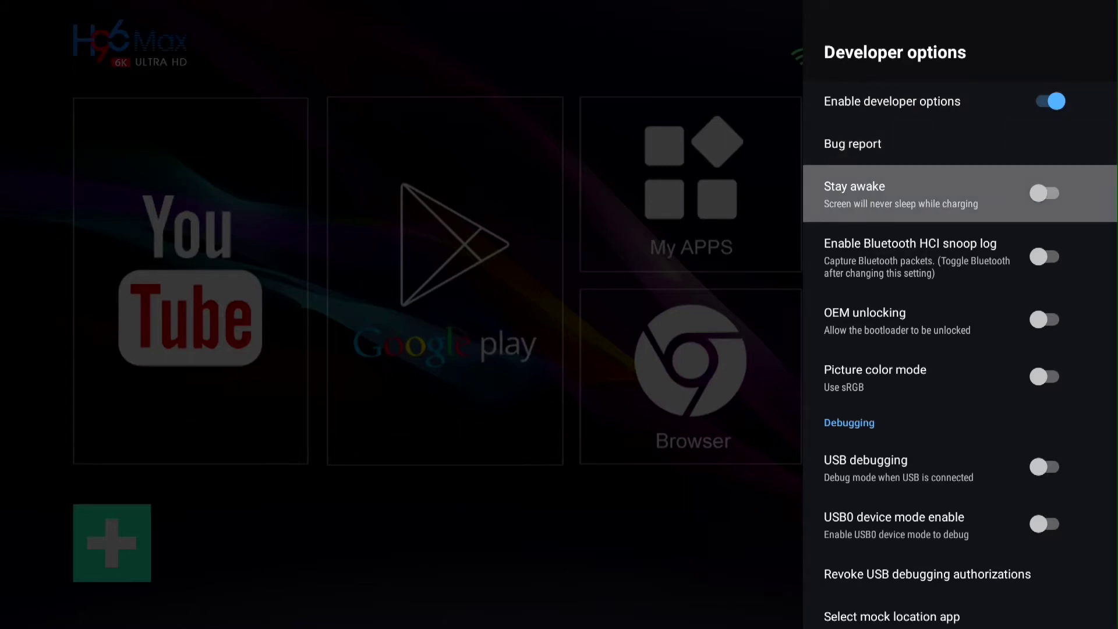
pyautogui.press('Return')
pyautogui.press('Down')
pyautogui.press('Down')
pyautogui.press('Down')
pyautogui.press('Down')
pyautogui.press('Down')
pyautogui.press('Down')
pyautogui.press('Down')
pyautogui.press('Down')
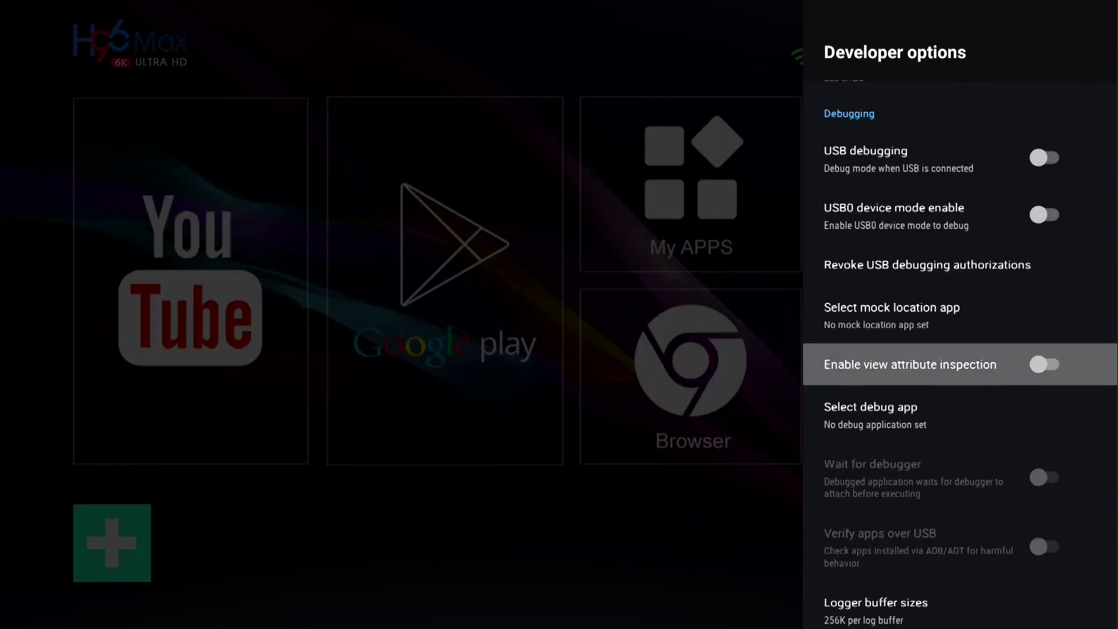
pyautogui.press('Down')
pyautogui.press('Down')
pyautogui.press('Down')
pyautogui.press('Down')
pyautogui.press('Down')
pyautogui.press('Down')
pyautogui.press('Down')
pyautogui.press('Down')
pyautogui.press('Down')
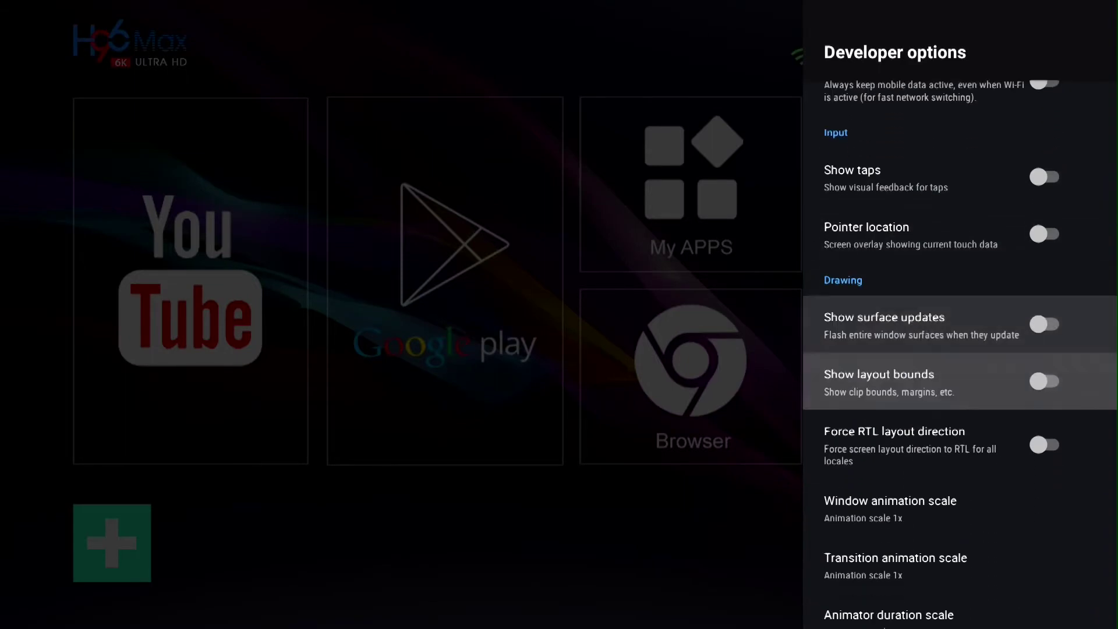
pyautogui.press('Down')
pyautogui.press('Down')
# Step: Set Window animation scale to .5x
pyautogui.press('Return')
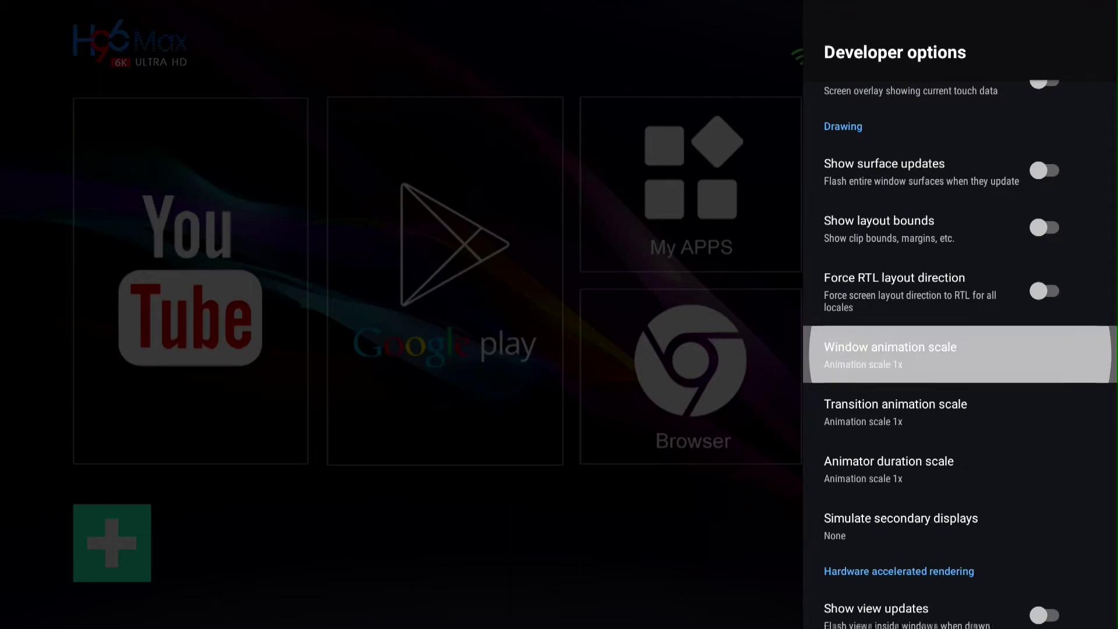
pyautogui.press('Down')
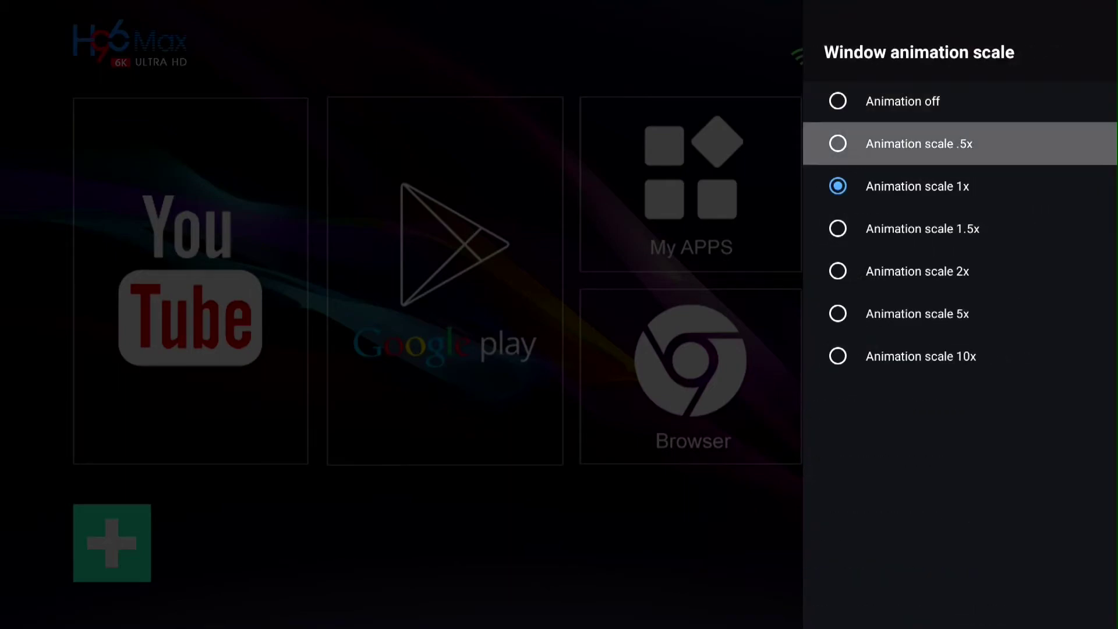
pyautogui.press('Return')
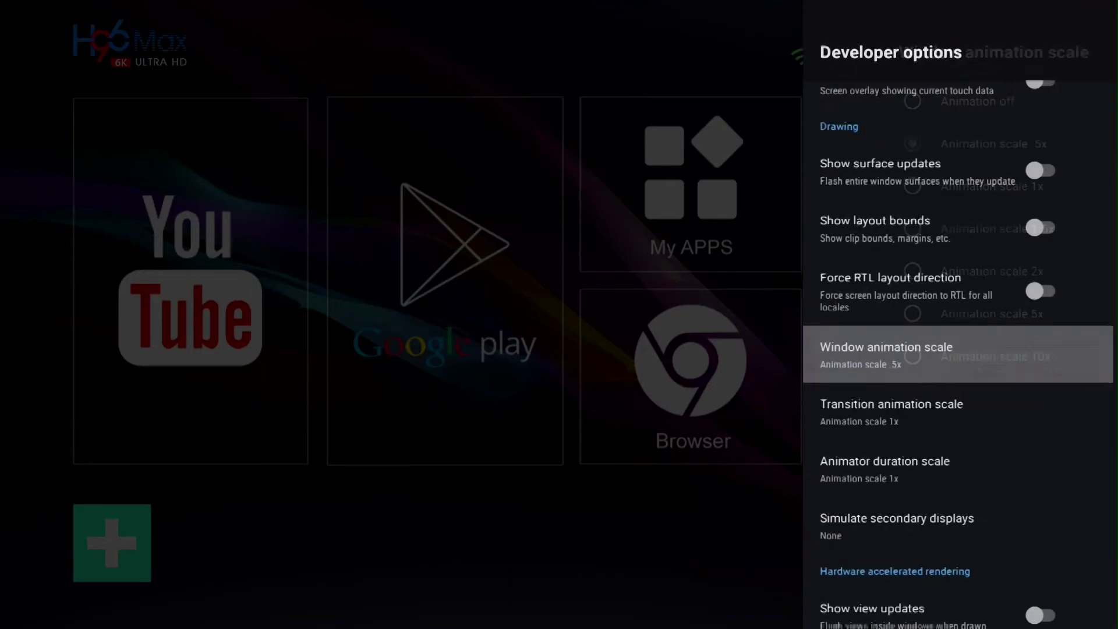
# Step: Set Transition animation scale to .5x
pyautogui.press('Down')
pyautogui.press('Return')
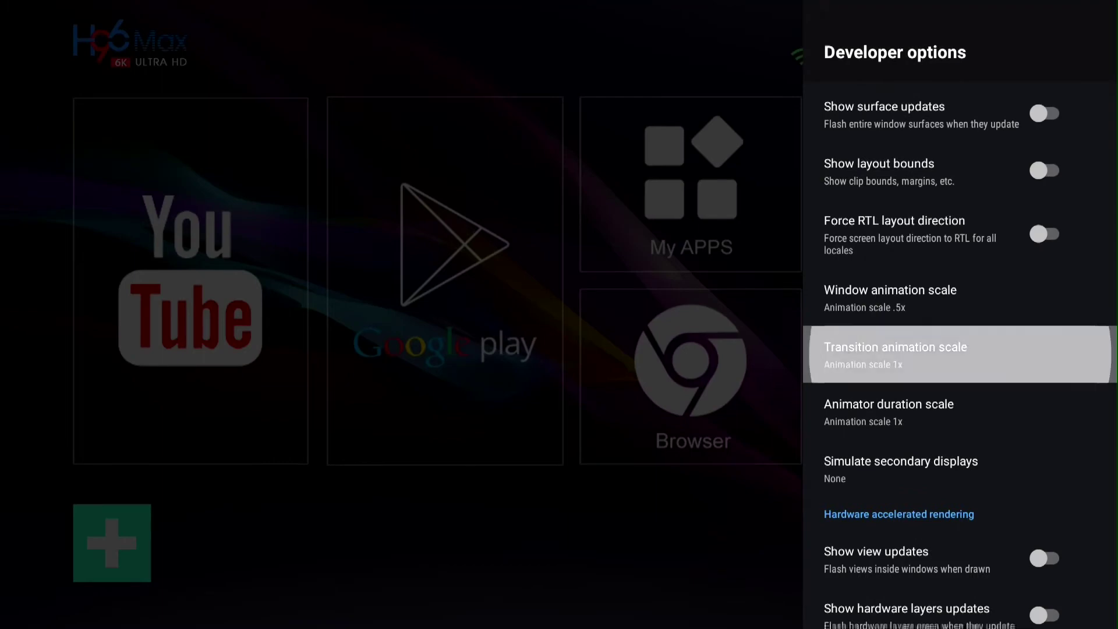
pyautogui.press('Down')
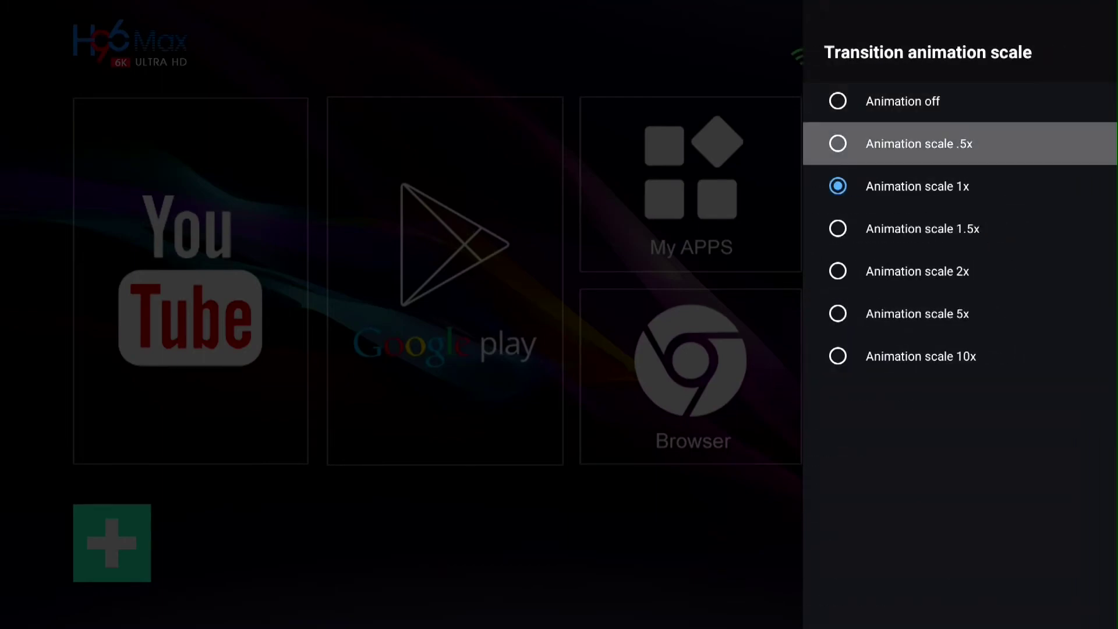
pyautogui.press('Return')
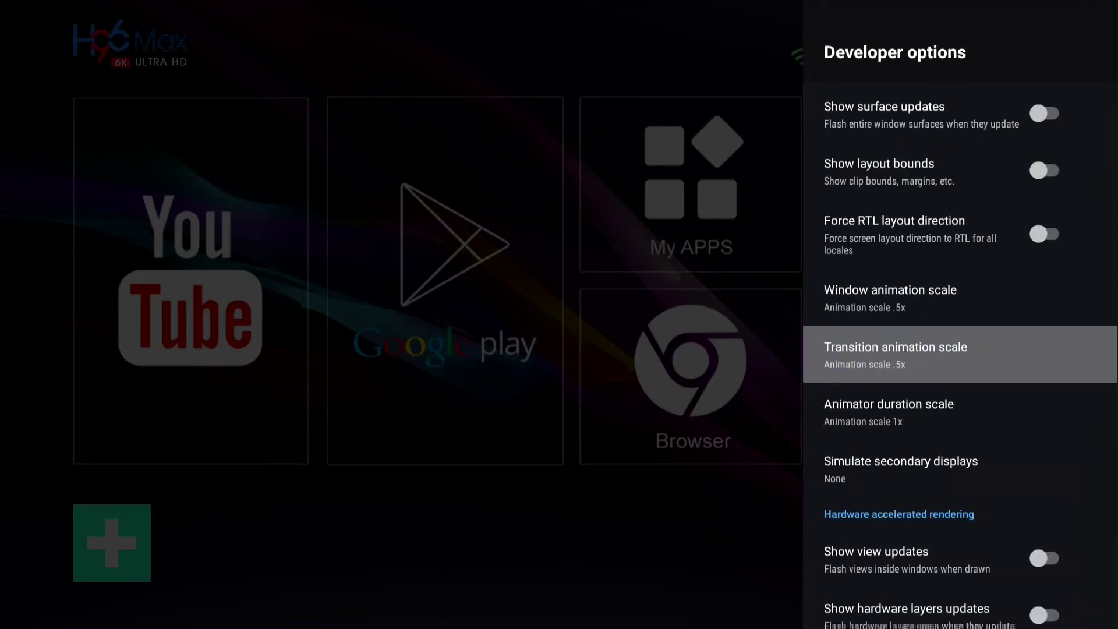
# Step: Set Animator duration scale to .5x
pyautogui.press('Down')
pyautogui.press('Return')
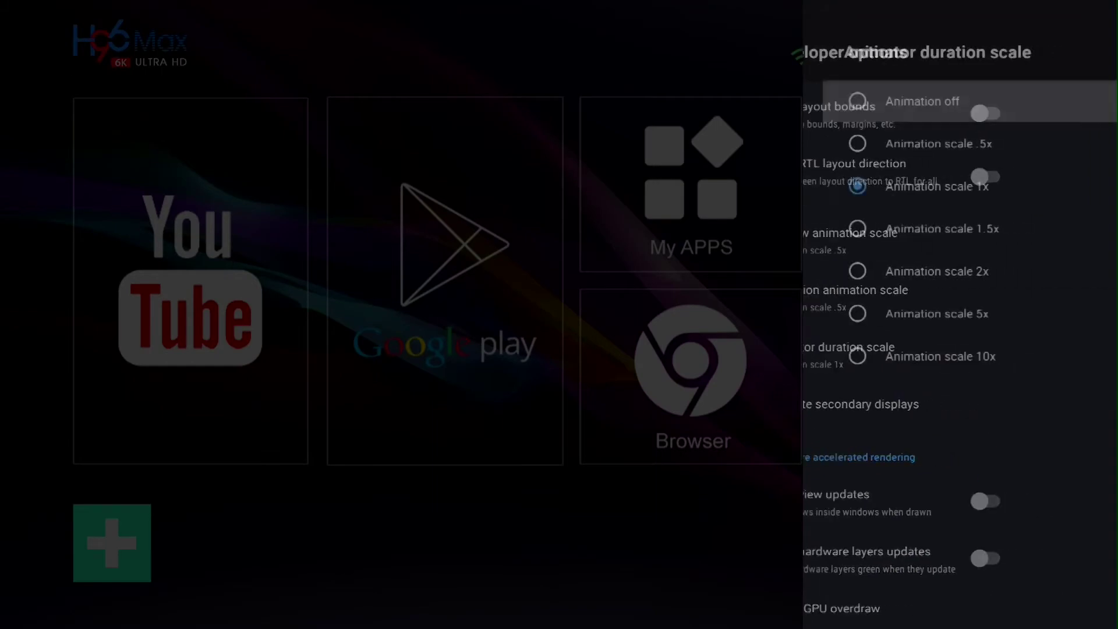
pyautogui.press('Down')
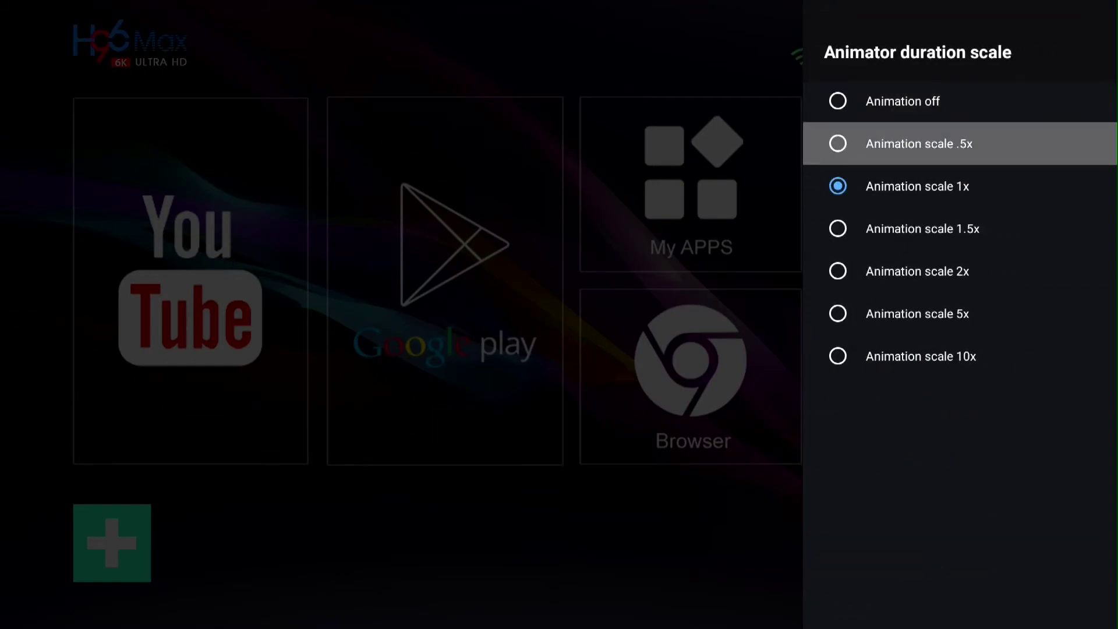
pyautogui.press('Return')
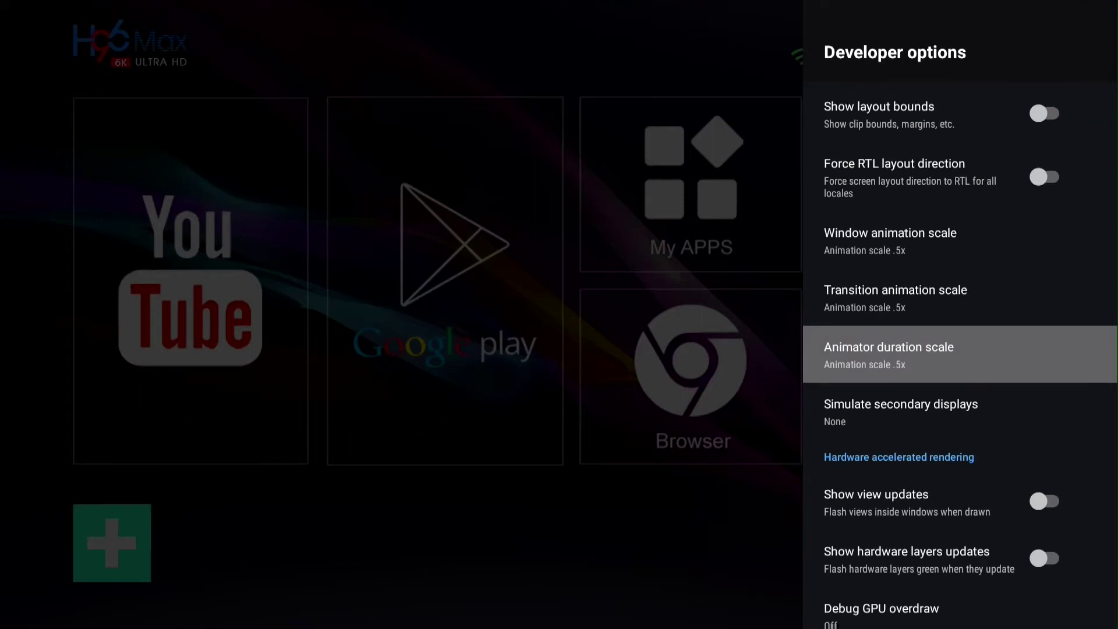
# Step: Return to the launcher home, open My APPS and launch APKPure
pyautogui.press('Home')
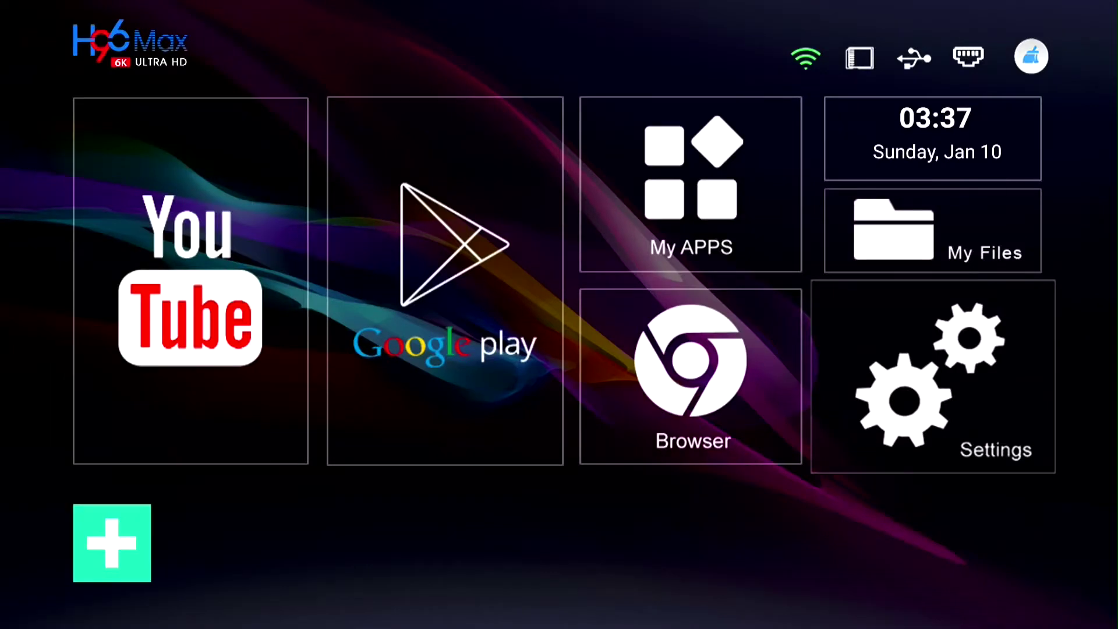
pyautogui.press('Left')
pyautogui.press('Up')
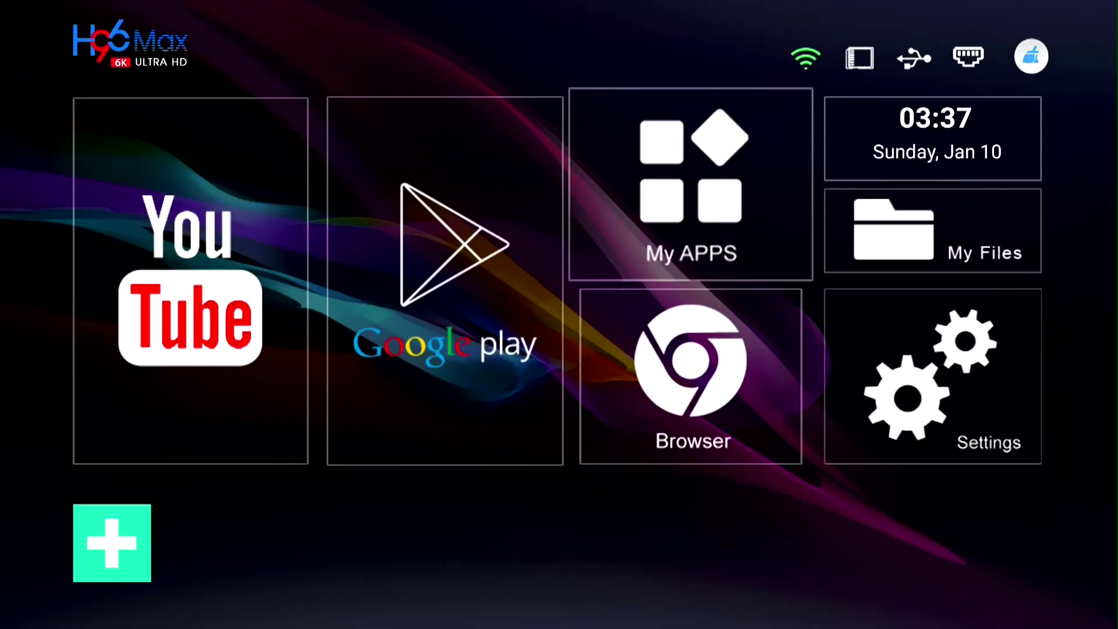
pyautogui.press('Return')
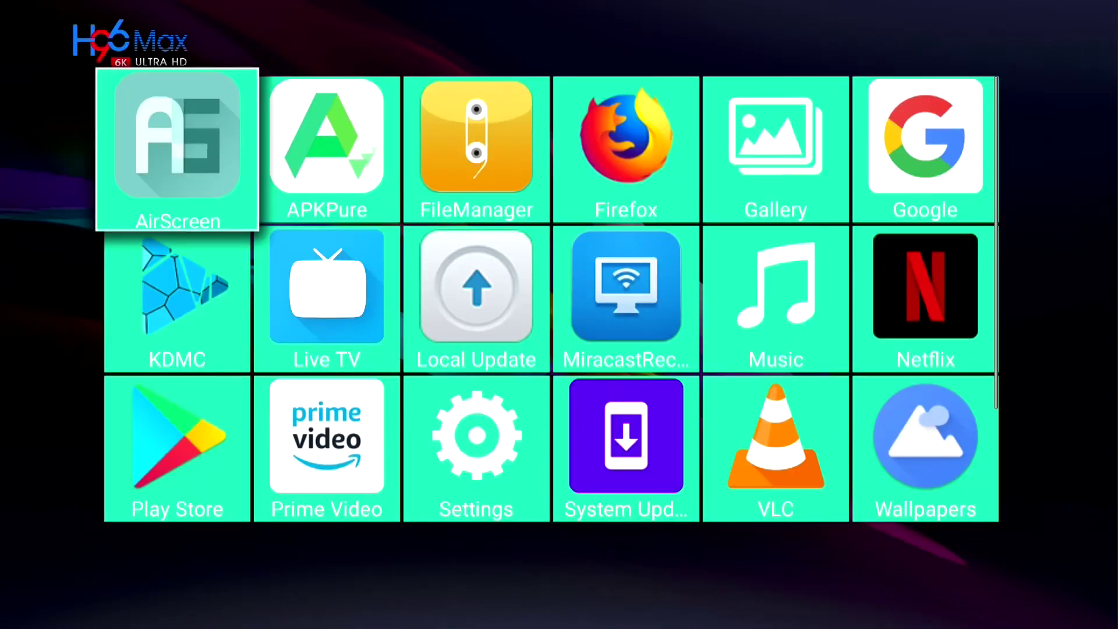
pyautogui.press('Right')
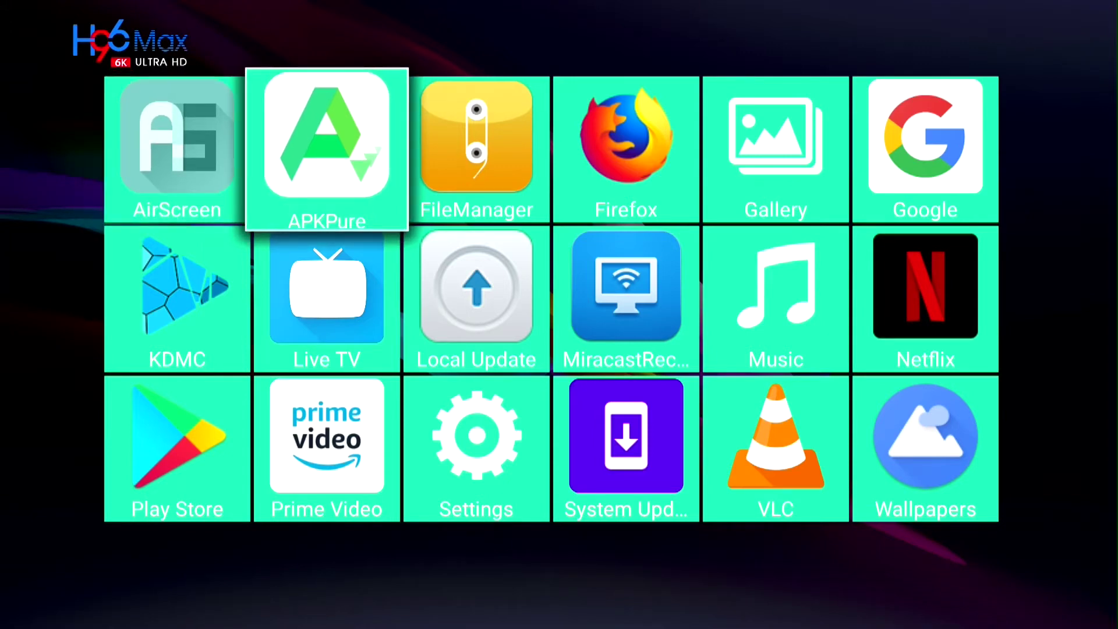
pyautogui.press('Return')
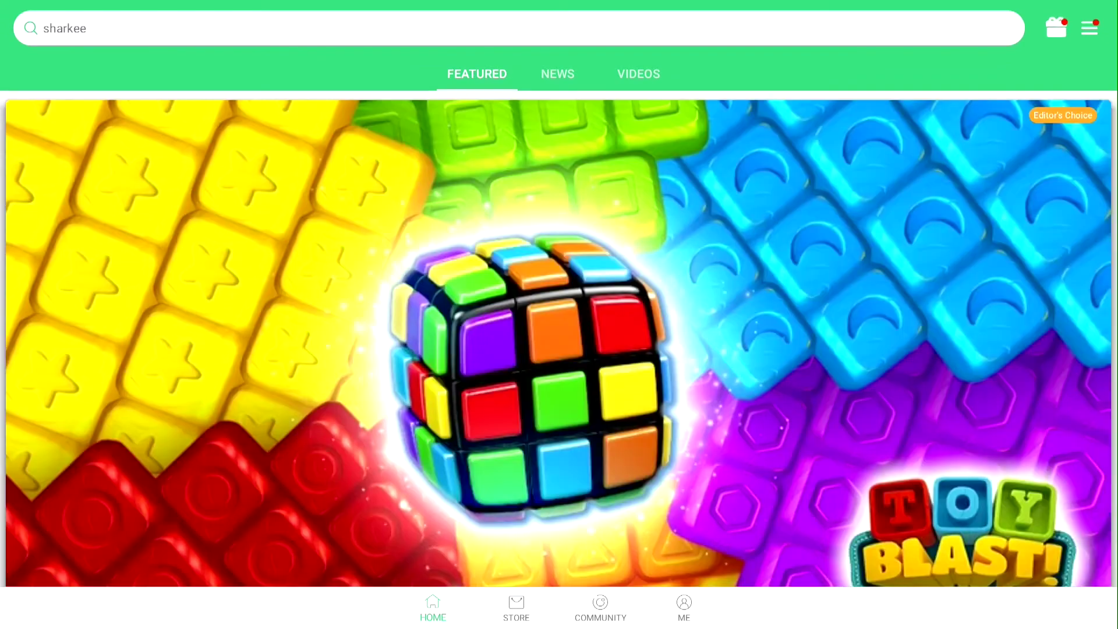
# Step: Open APKPure's search page using mouse mode, then return to remote navigation
pyautogui.press('m')
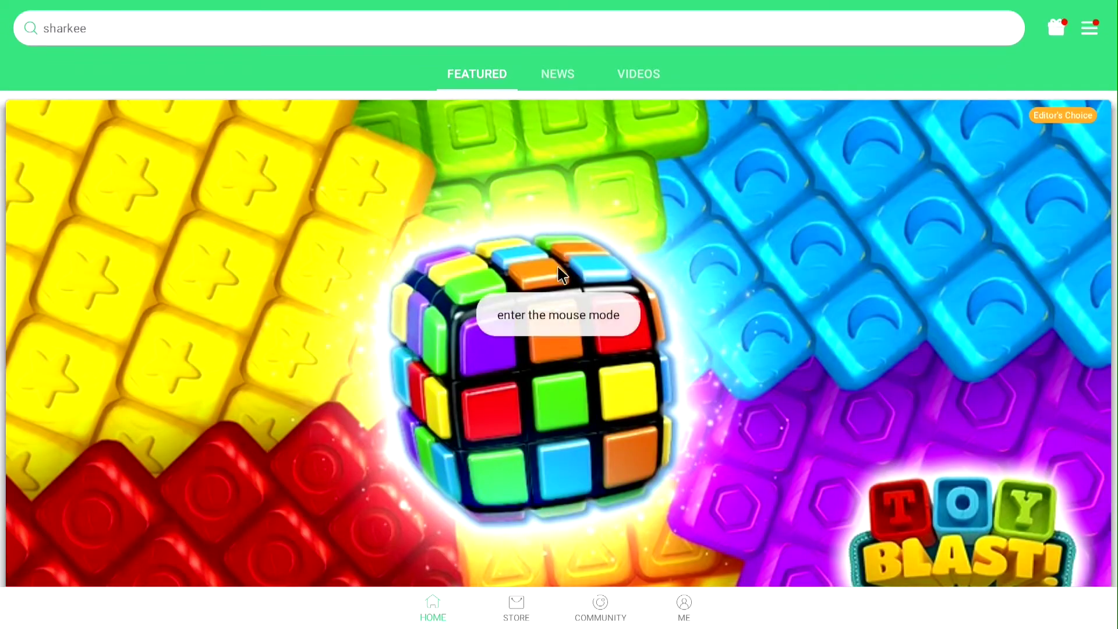
pyautogui.click(562, 31)
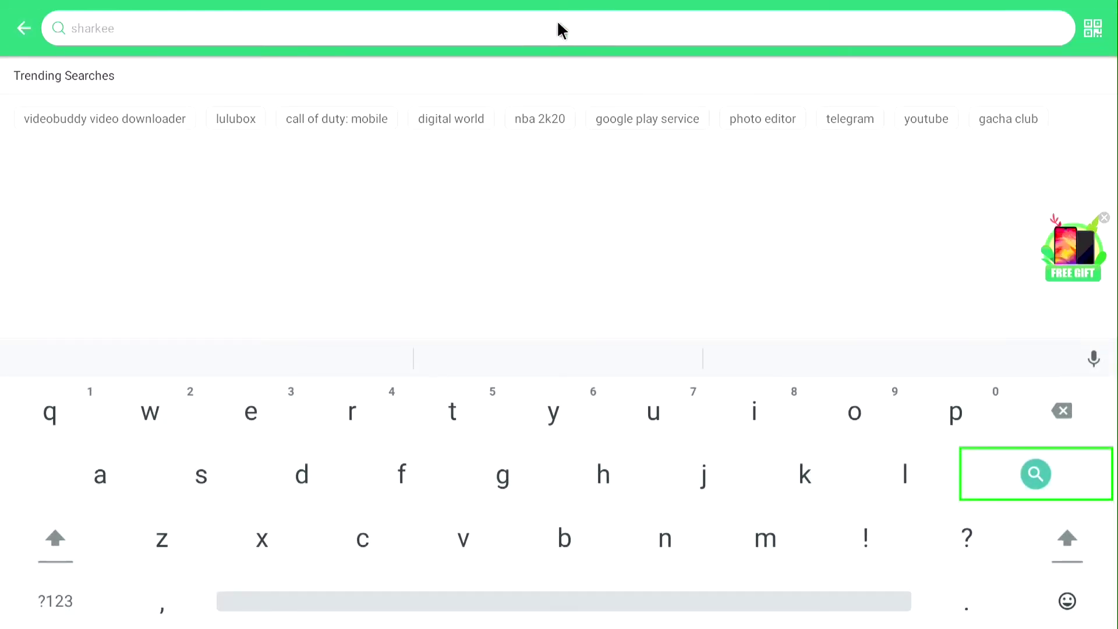
pyautogui.press('Escape')
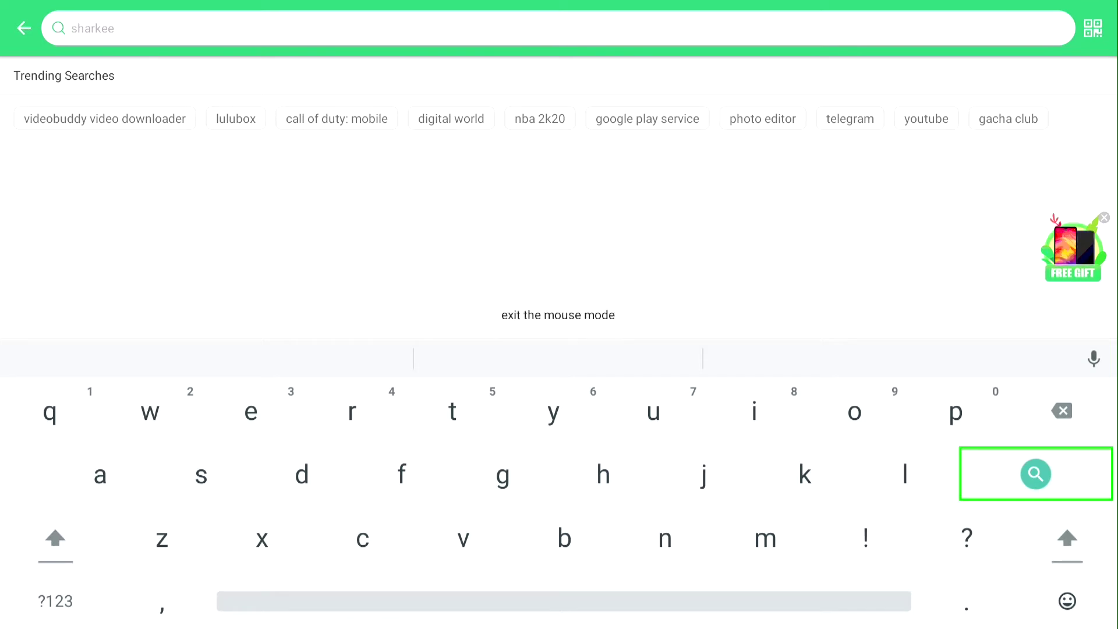
# Step: Enter 'down' on the on-screen keyboard
pyautogui.press('Down')
pyautogui.press('Left')
pyautogui.press('Left')
pyautogui.press('Left')
pyautogui.press('Left')
pyautogui.press('Left')
pyautogui.press('Left')
pyautogui.press('Left')
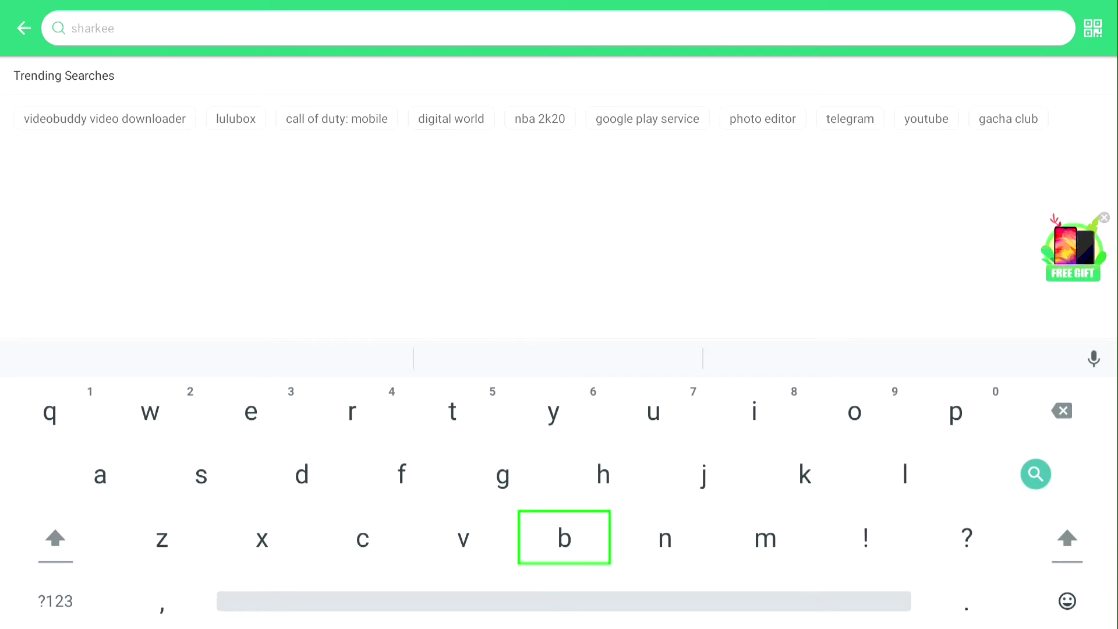
pyautogui.press('Up')
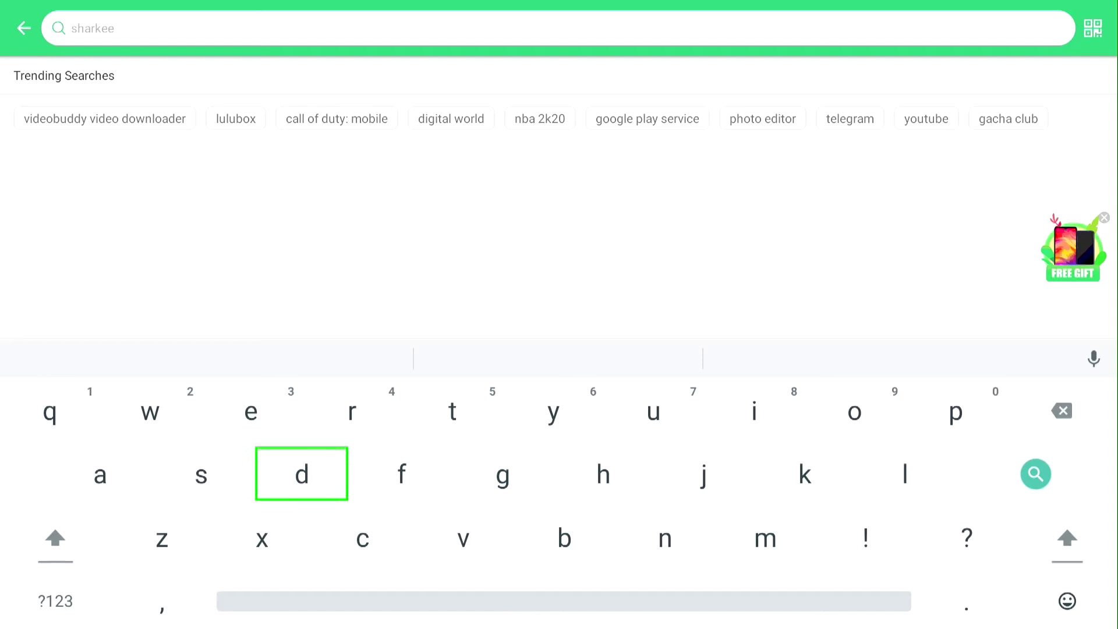
pyautogui.press('Return')
pyautogui.press('Right')
pyautogui.press('Right')
pyautogui.press('Right')
pyautogui.press('Right')
pyautogui.press('Right')
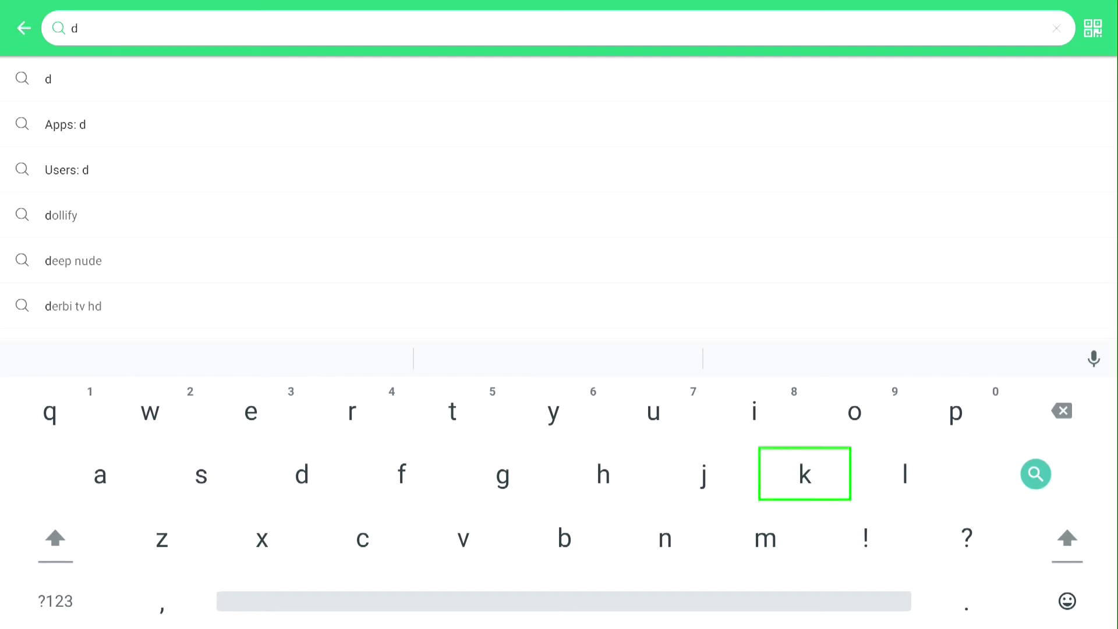
pyautogui.press('Right')
pyautogui.press('Up')
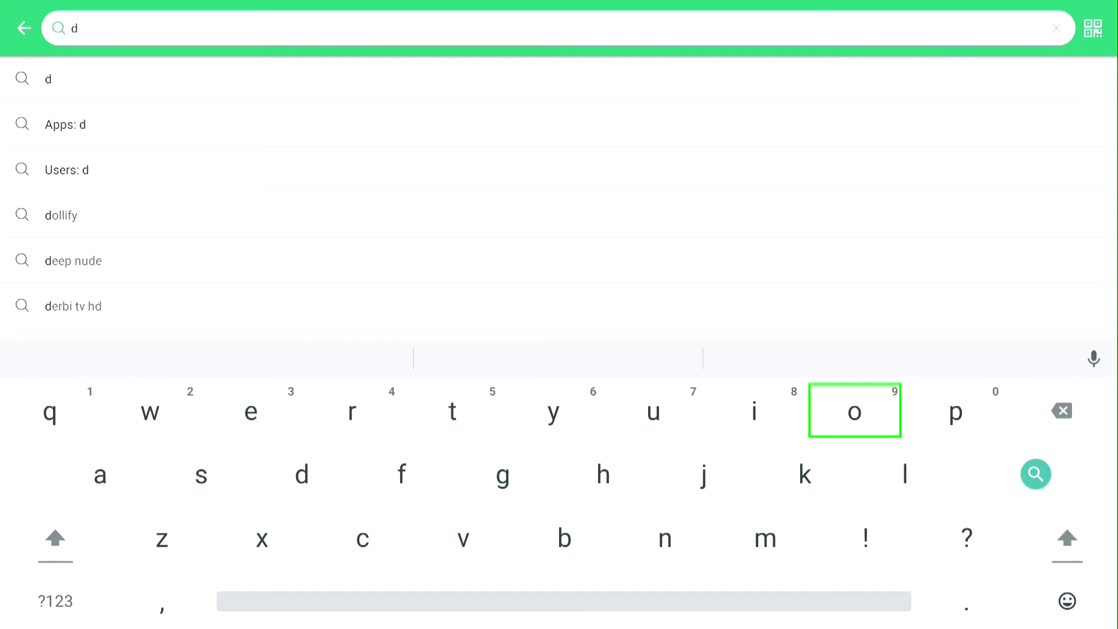
pyautogui.press('Return')
pyautogui.press('Left')
pyautogui.press('Left')
pyautogui.press('Left')
pyautogui.press('Left')
pyautogui.press('Left')
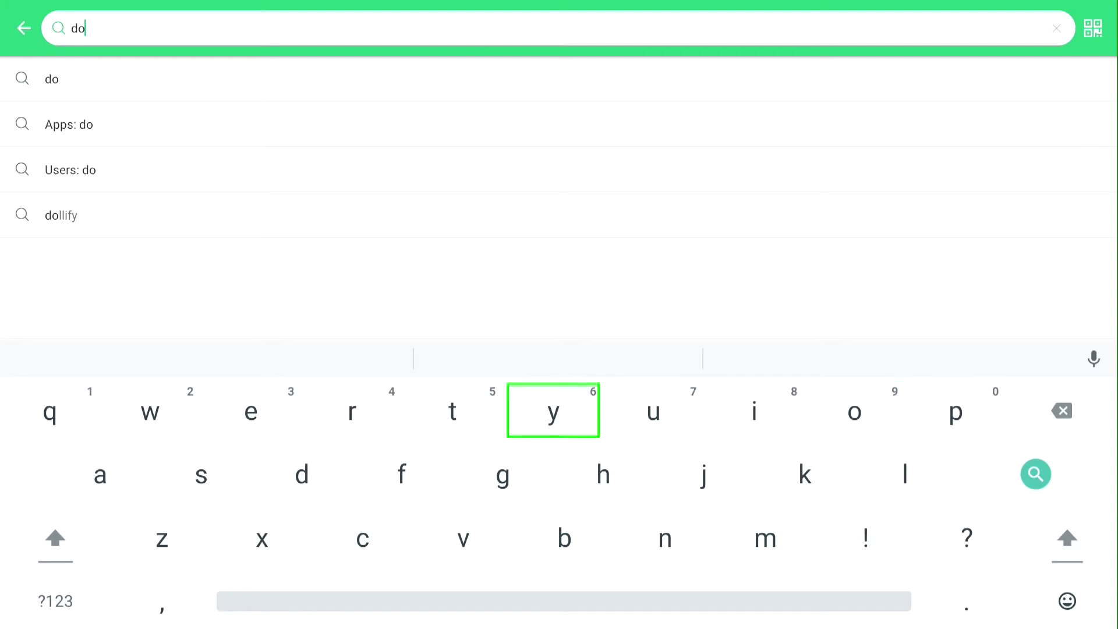
pyautogui.press('Return')
pyautogui.press('Right')
pyautogui.press('Right')
pyautogui.press('Right')
pyautogui.press('Right')
pyautogui.press('Right')
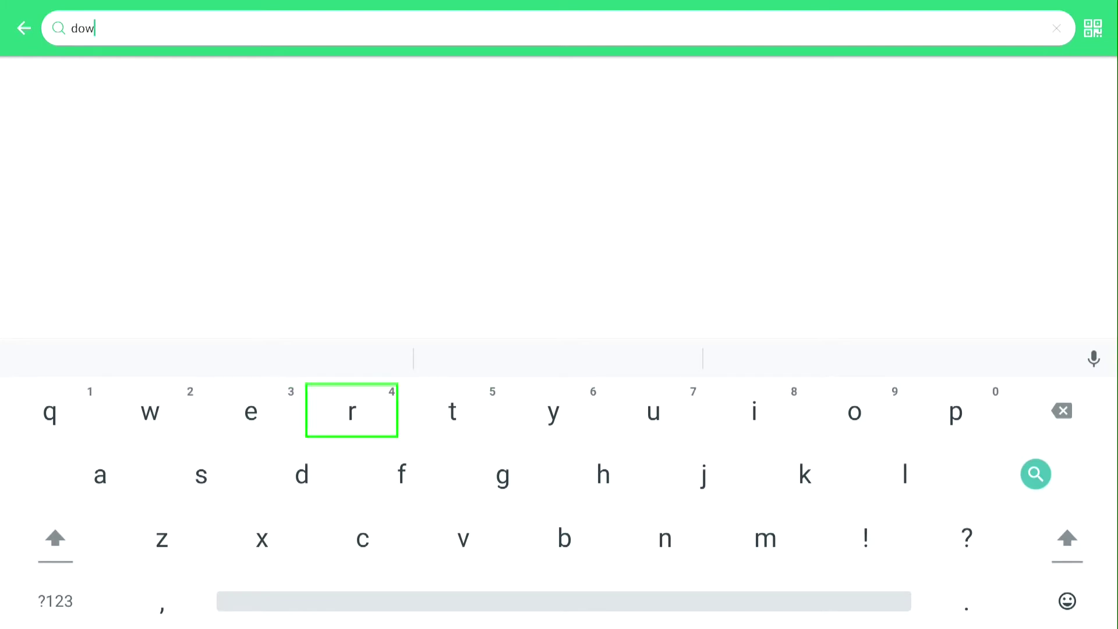
pyautogui.press('Down')
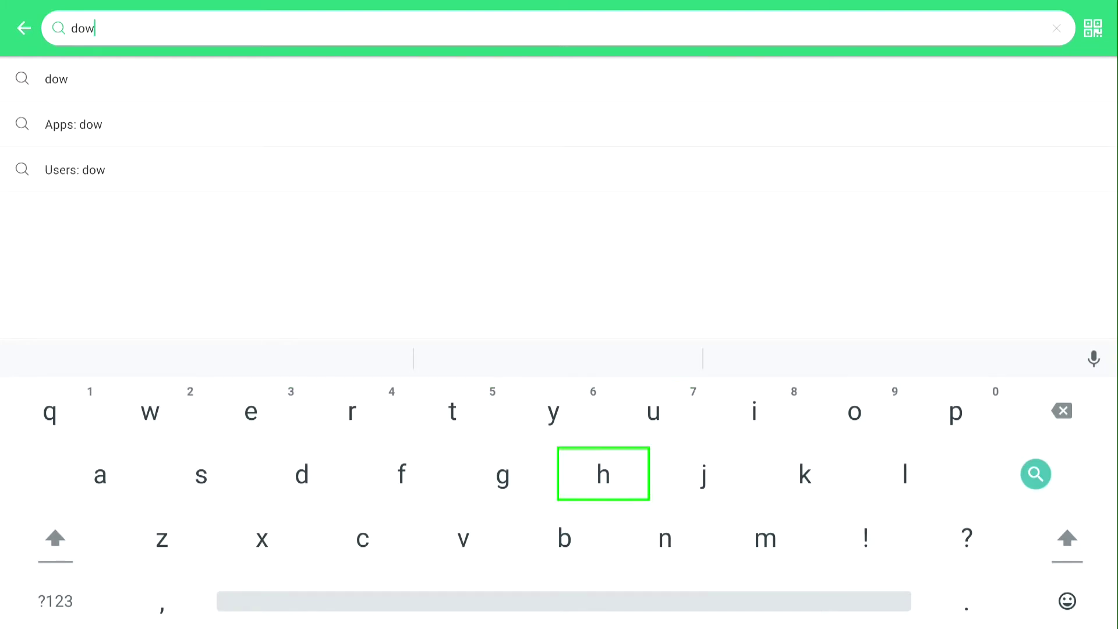
pyautogui.press('Down')
pyautogui.press('Right')
pyautogui.press('Return')
pyautogui.press('Right')
pyautogui.press('Right')
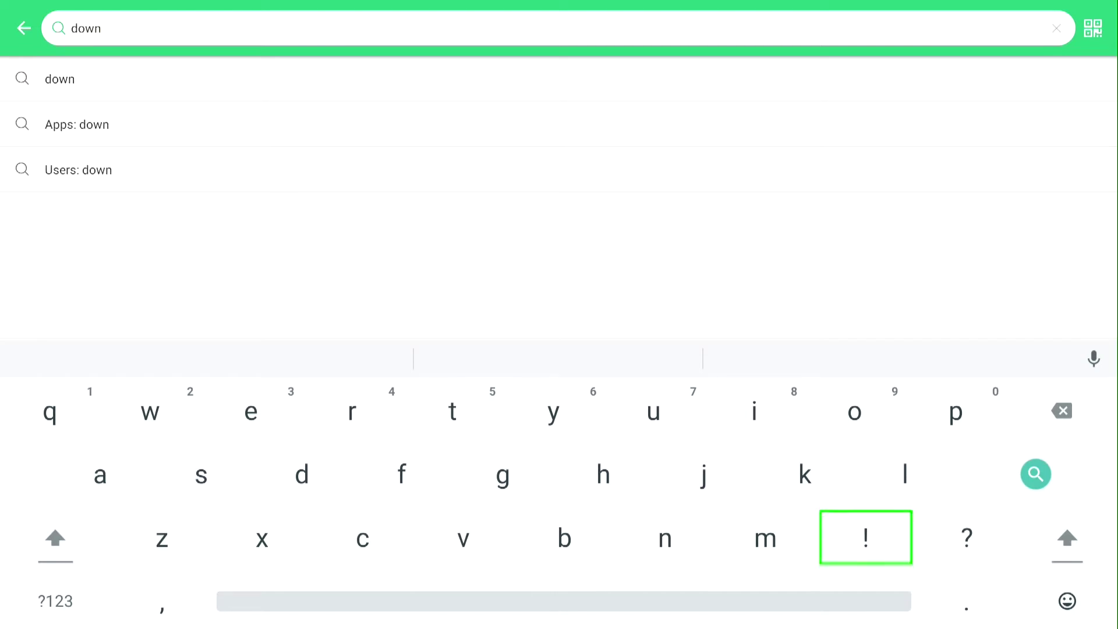
# Step: Complete the term as 'downlader' and run the search
pyautogui.press('Up')
pyautogui.press('Return')
pyautogui.press('Up')
pyautogui.press('Left')
pyautogui.press('Left')
pyautogui.press('Left')
pyautogui.press('Left')
pyautogui.press('Left')
pyautogui.press('Left')
pyautogui.press('Left')
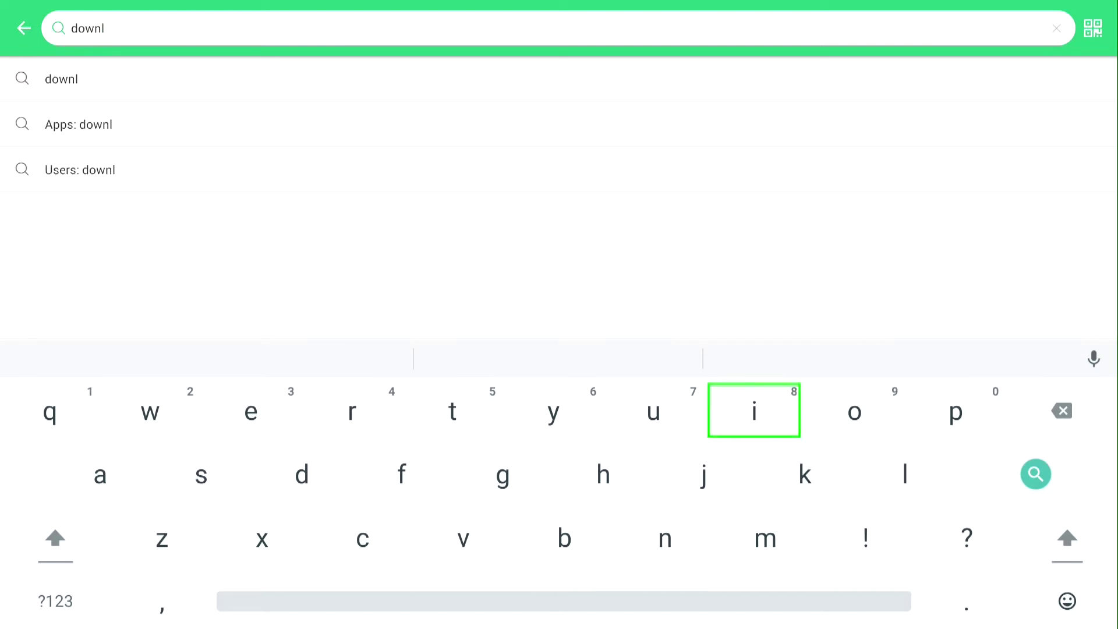
pyautogui.press('Down')
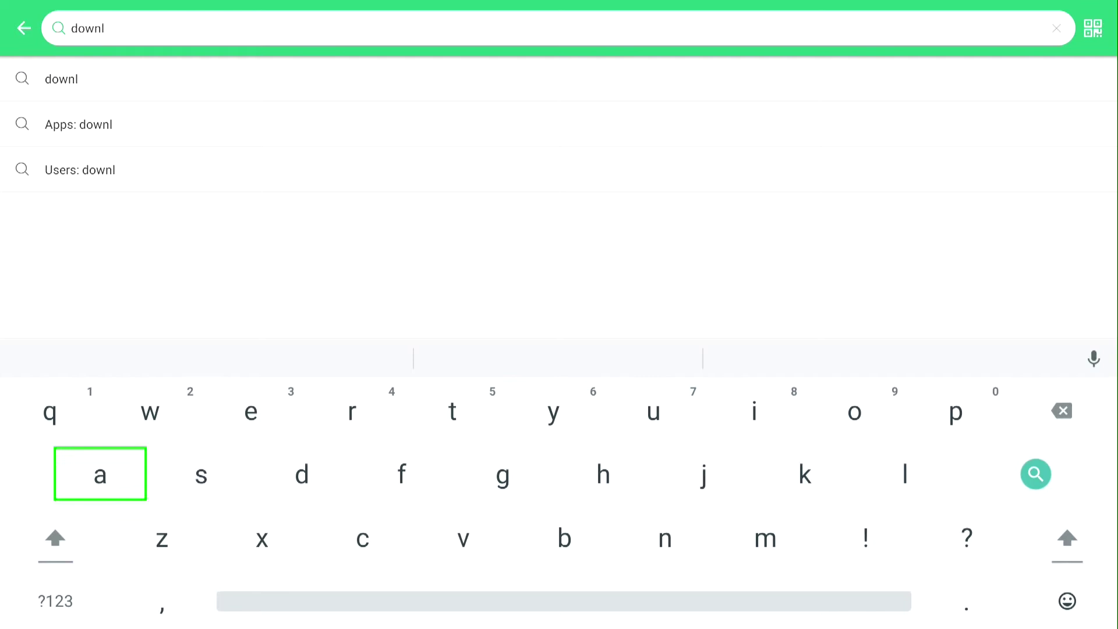
pyautogui.press('Return')
pyautogui.press('Right')
pyautogui.press('Right')
pyautogui.press('Return')
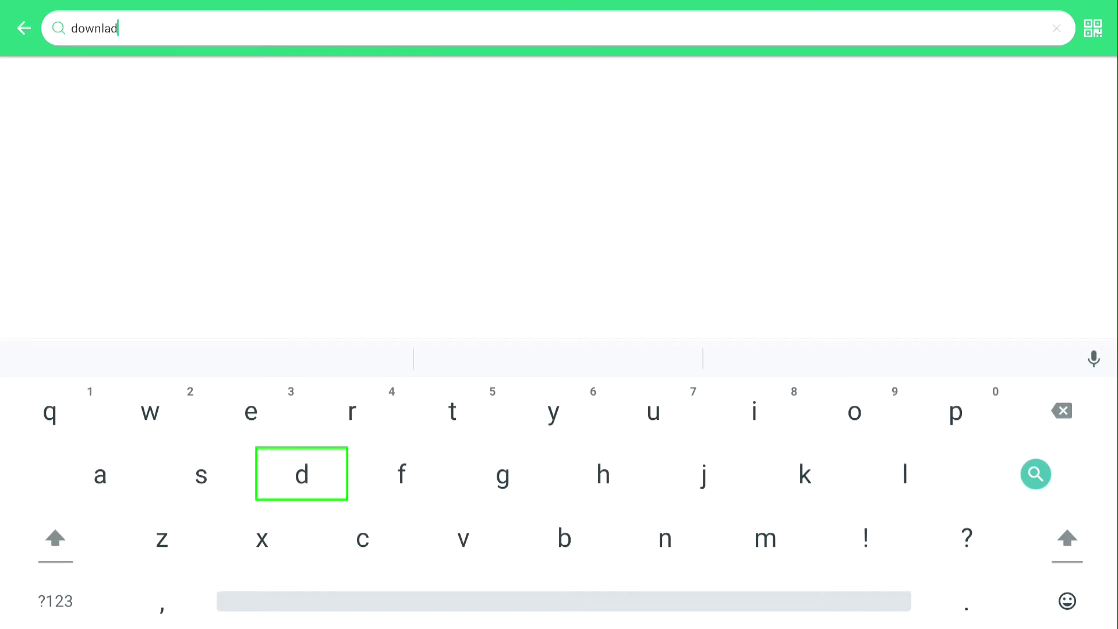
pyautogui.press('Up')
pyautogui.press('Left')
pyautogui.press('Return')
pyautogui.press('Right')
pyautogui.press('Return')
pyautogui.press('Right')
pyautogui.press('Right')
pyautogui.press('Right')
pyautogui.press('Right')
pyautogui.press('Right')
pyautogui.press('Right')
pyautogui.press('Right')
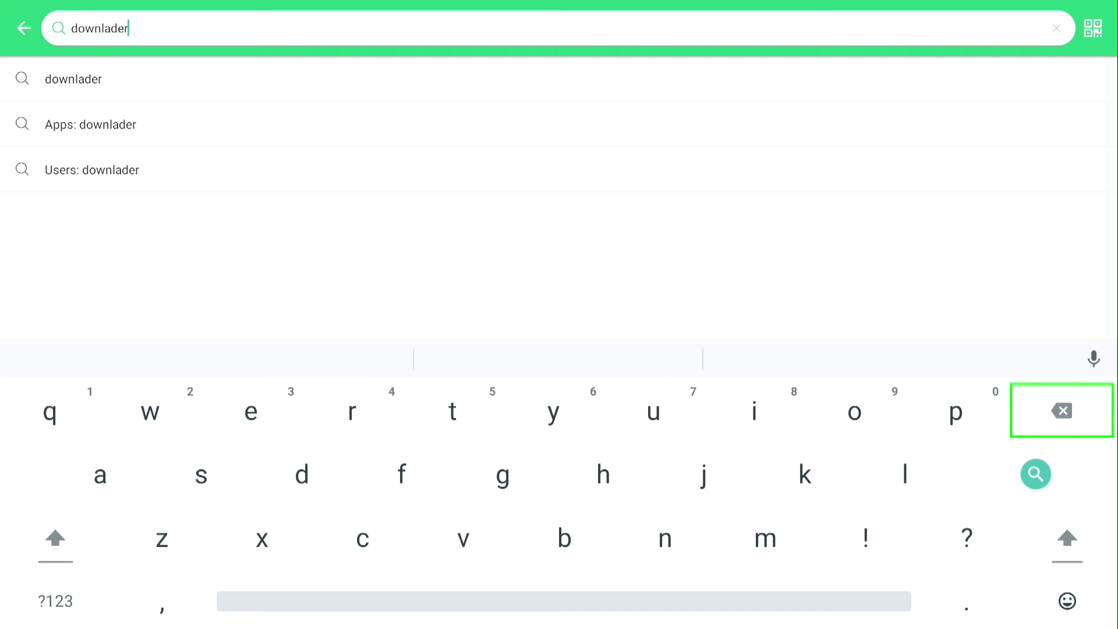
pyautogui.press('Down')
pyautogui.press('Return')
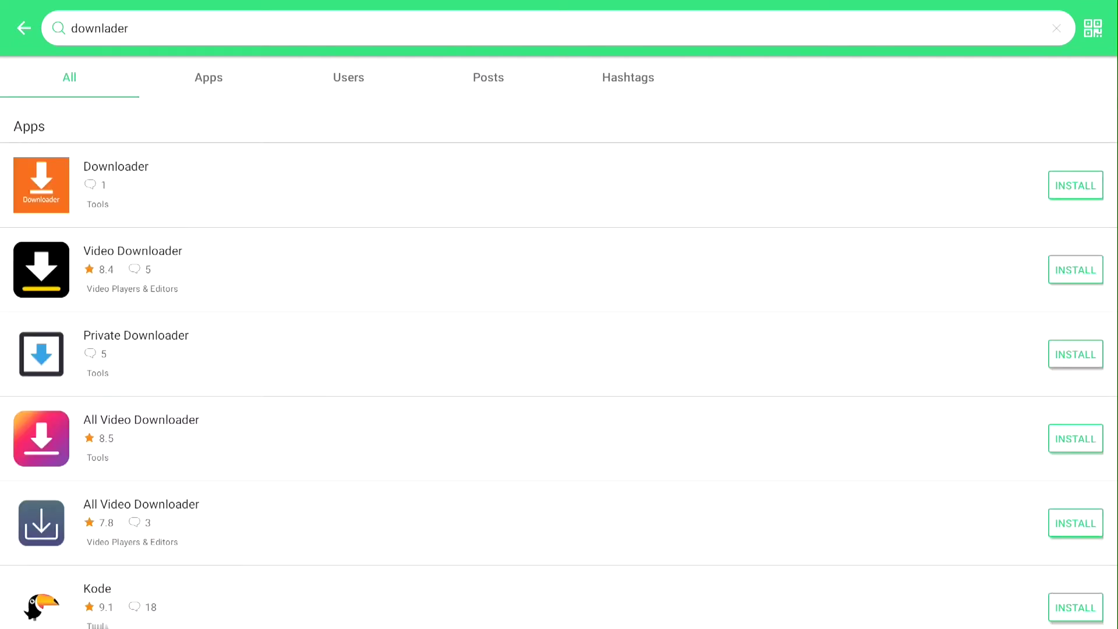
# Step: Install Downloader from the results and confirm INSTALL in the dialog
pyautogui.moveTo(559, 325)
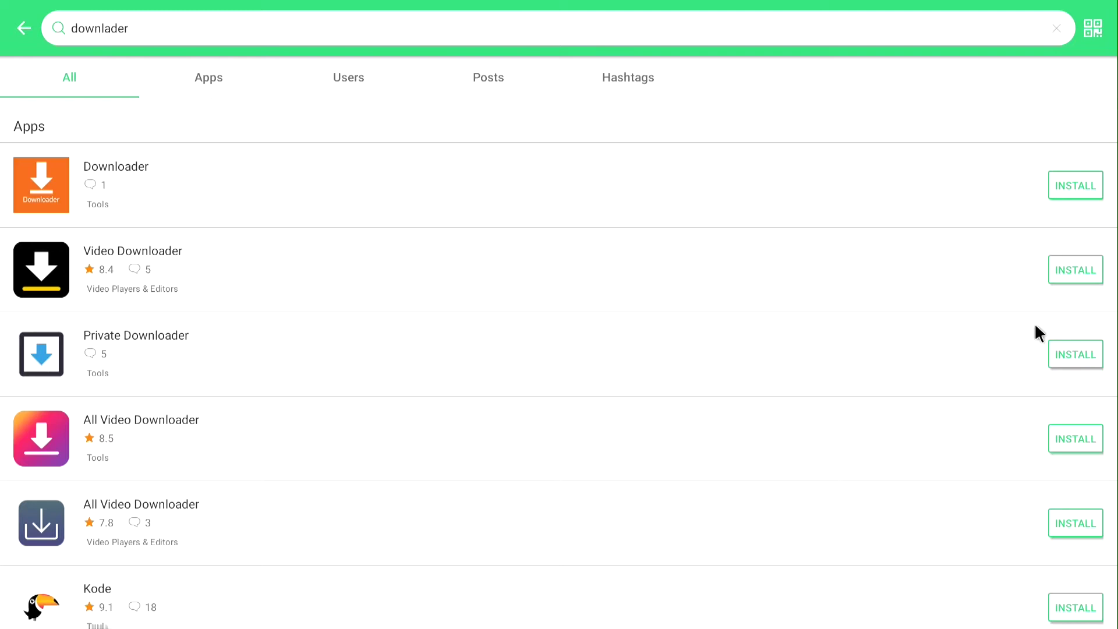
pyautogui.click(1074, 192)
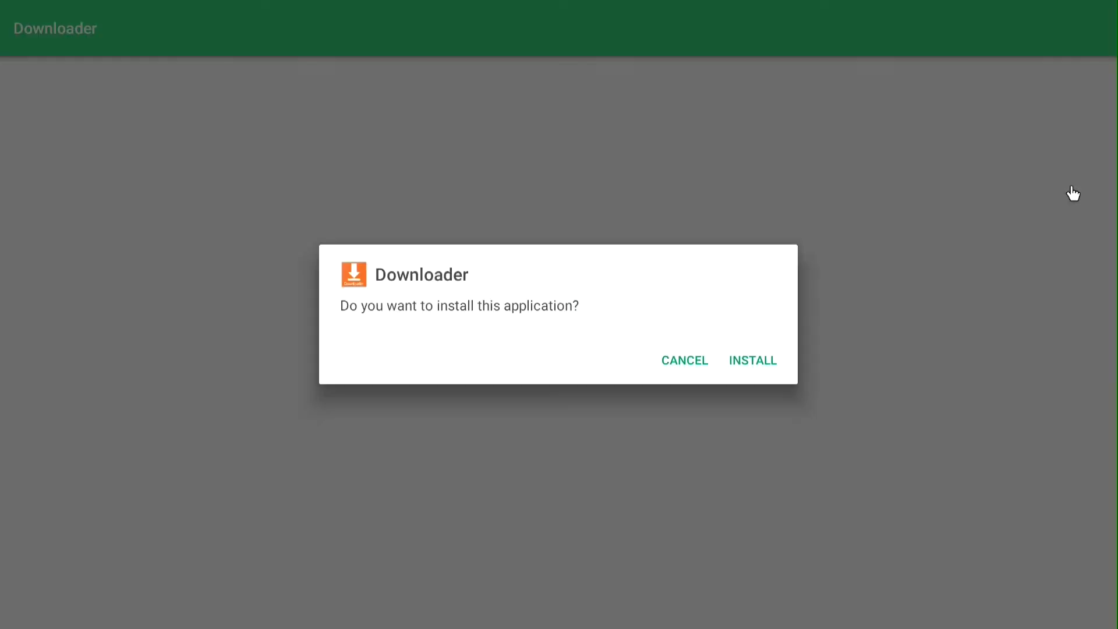
pyautogui.press('XF86AudioPlay')
pyautogui.press('XF86AudioPlay')
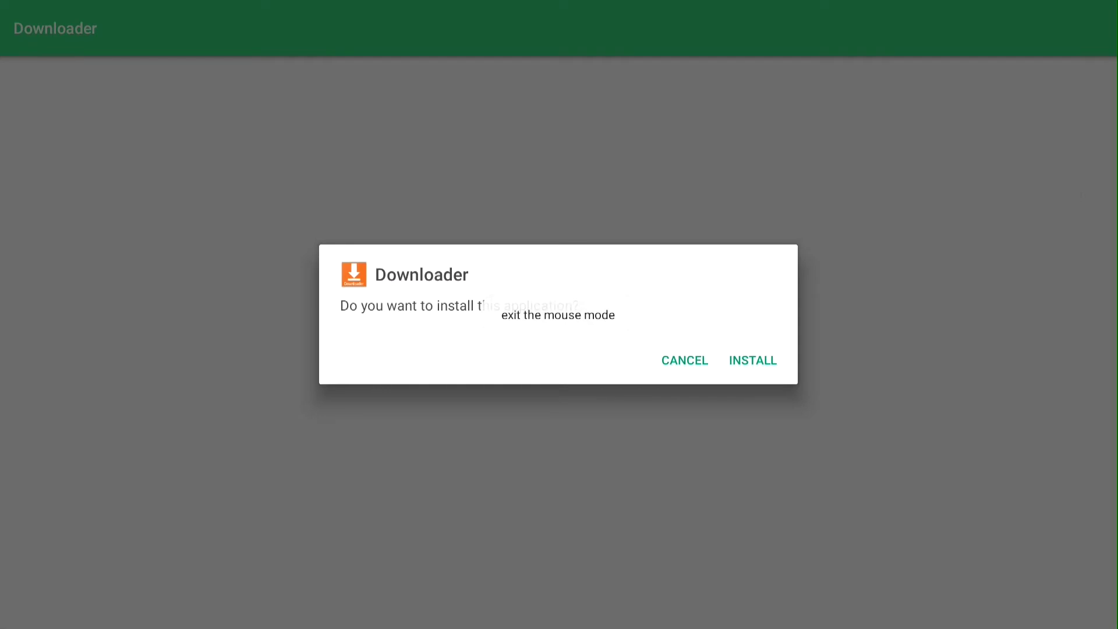
pyautogui.press('Down')
pyautogui.press('Right')
pyautogui.press('Return')
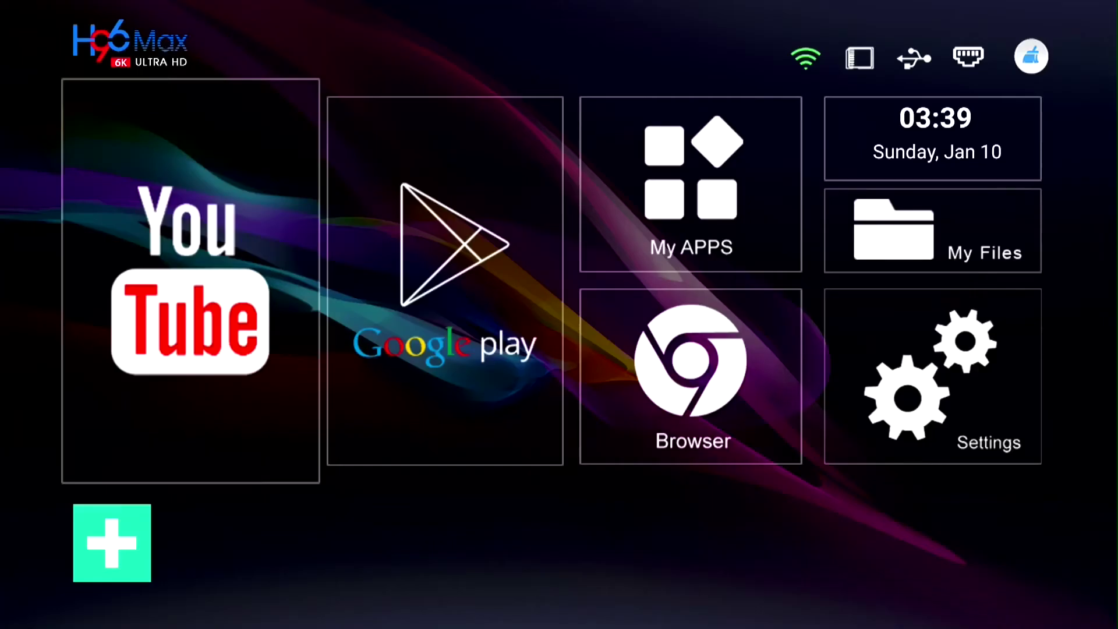
# Step: Open My APPS from the launcher home and move to the Downloader icon
pyautogui.press('Down')
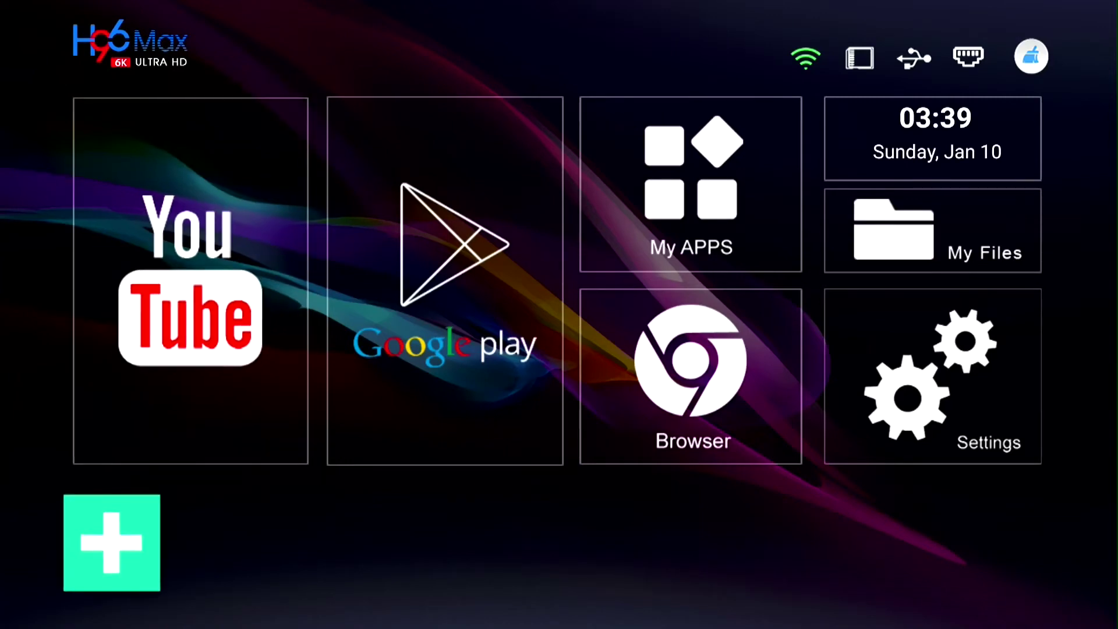
pyautogui.press('Up')
pyautogui.press('Right')
pyautogui.press('Right')
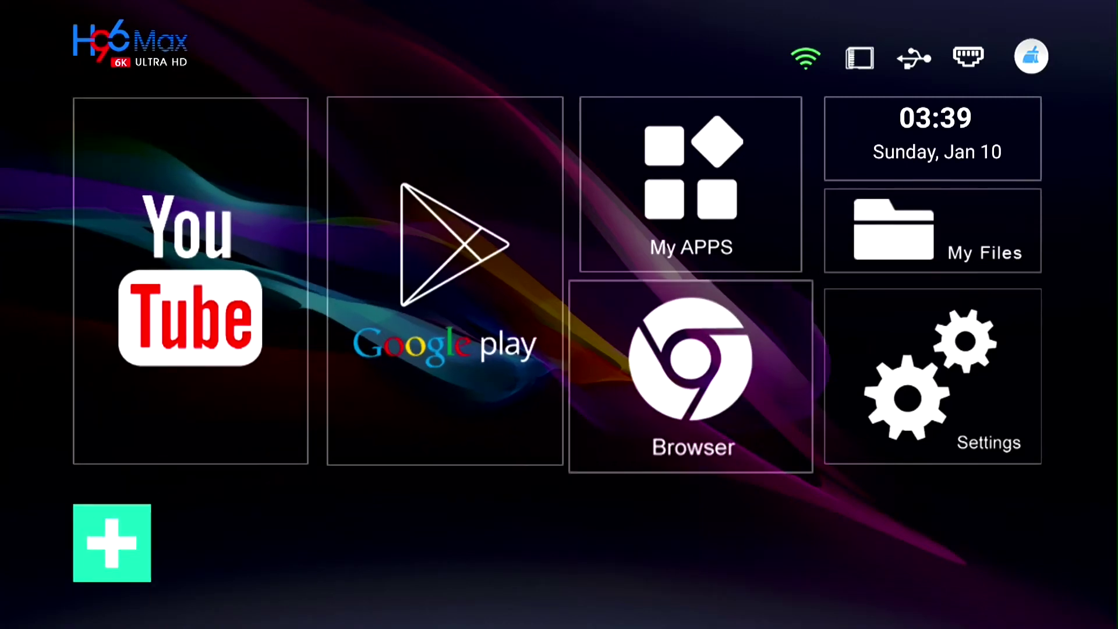
pyautogui.press('Up')
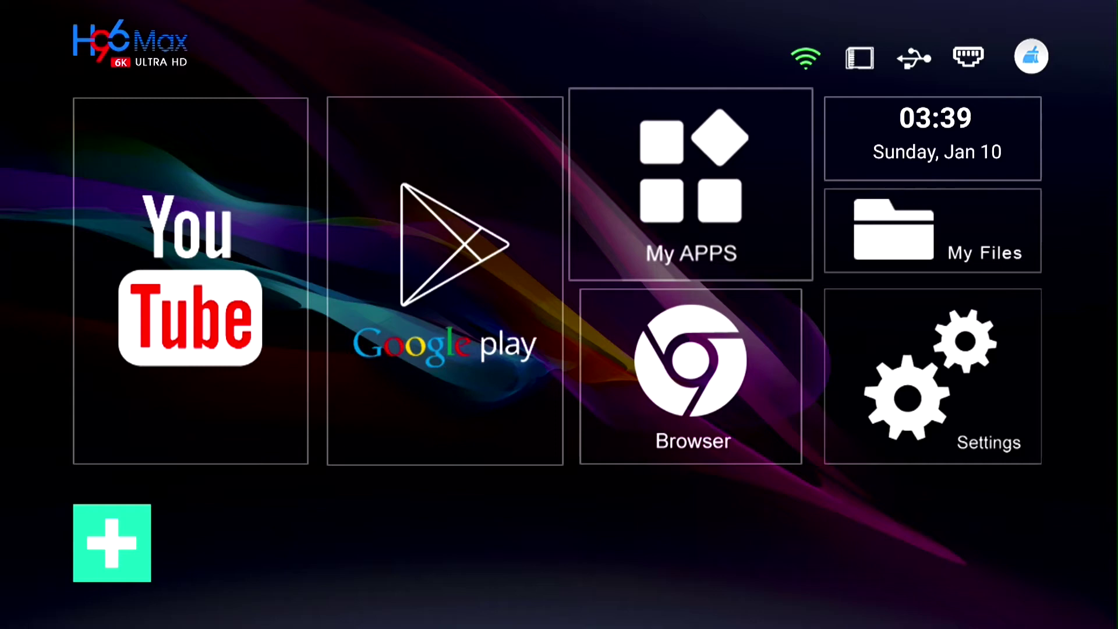
pyautogui.press('Return')
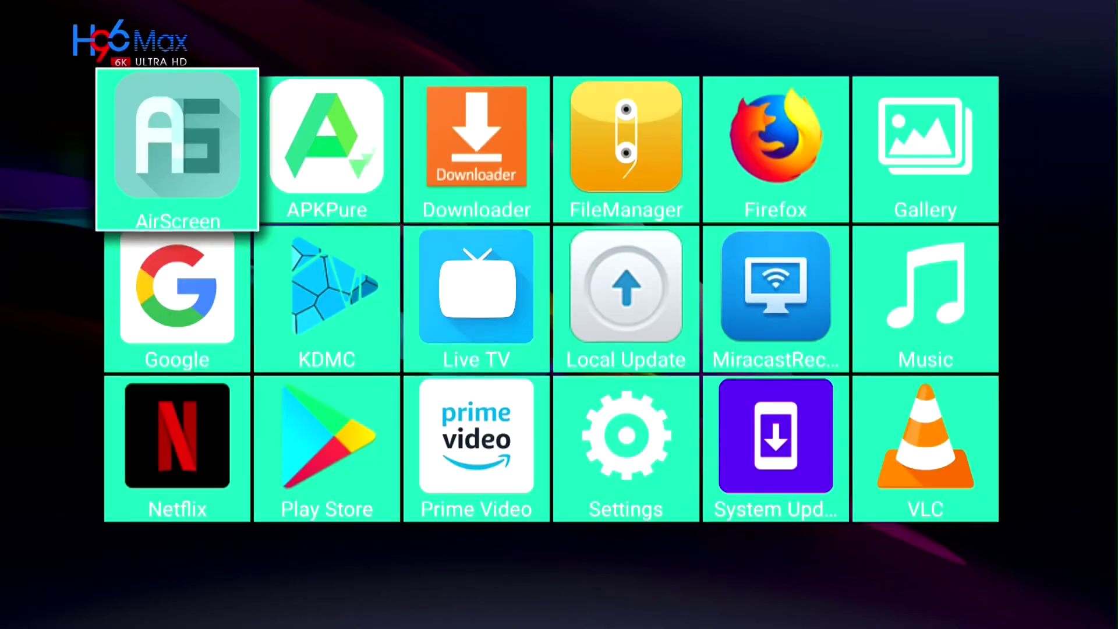
pyautogui.press('Right')
pyautogui.press('Right')
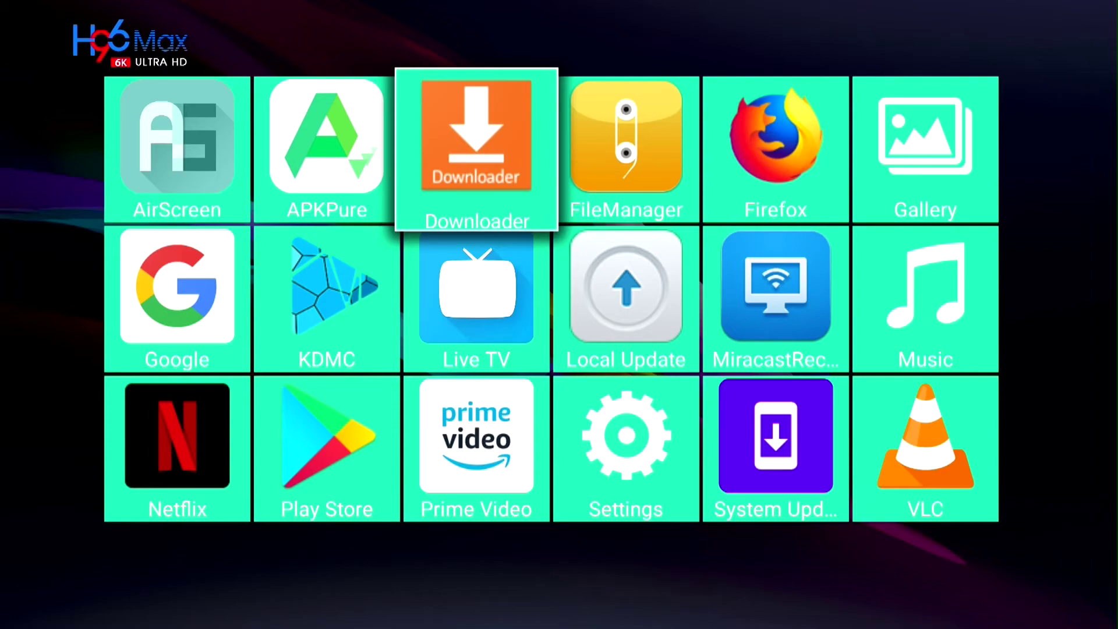
# Step: Launch Downloader, allow file access, dismiss the Quick Start Guide and select the URL field
pyautogui.press('Return')
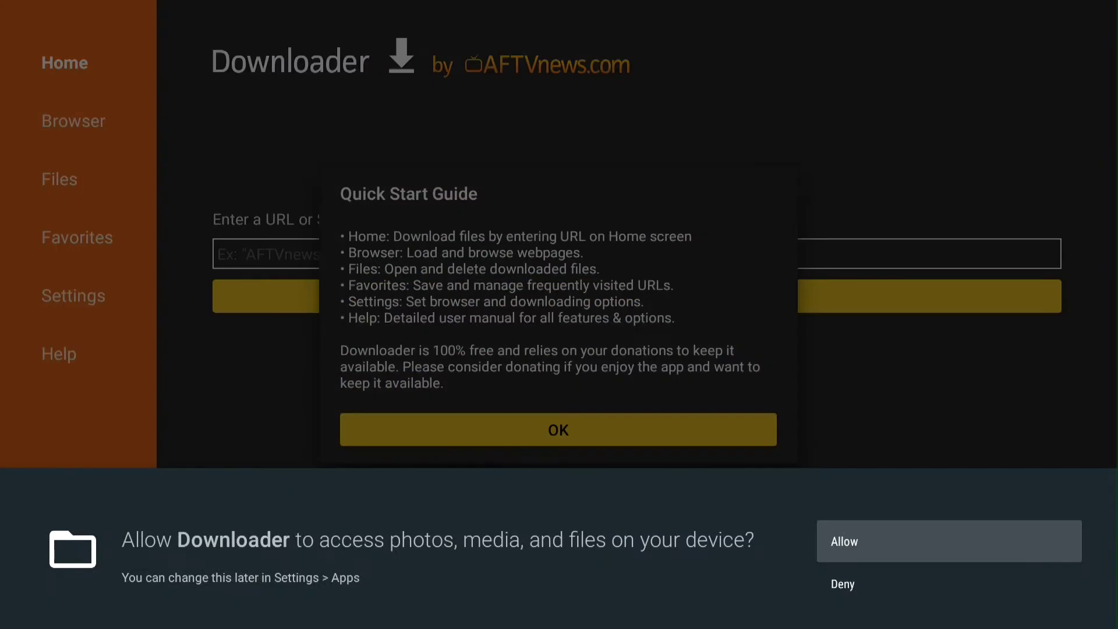
pyautogui.press('Return')
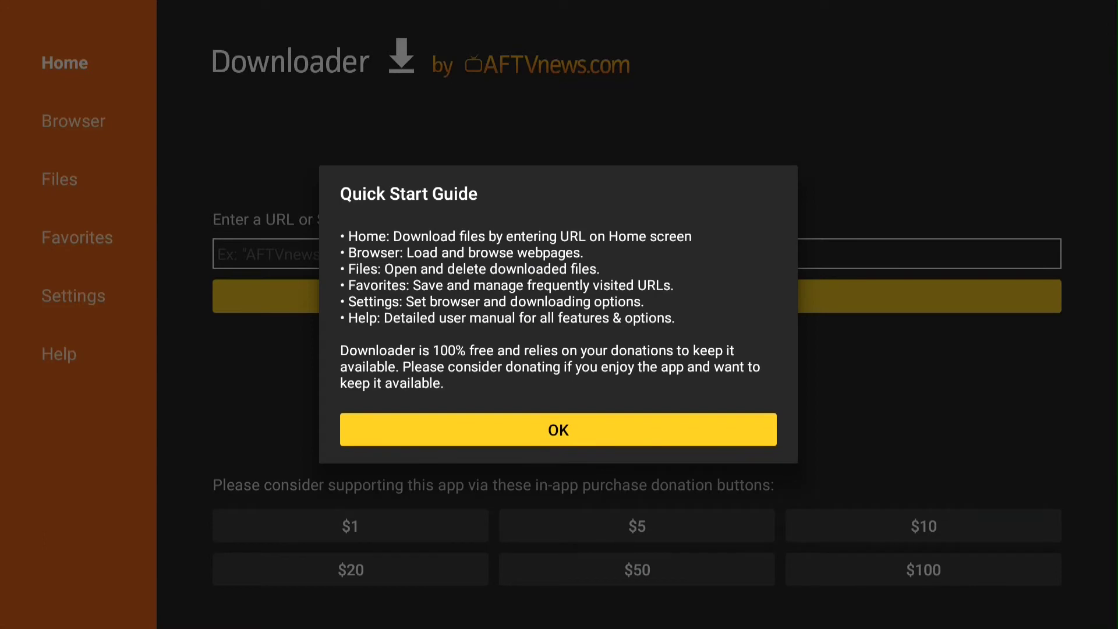
pyautogui.press('Return')
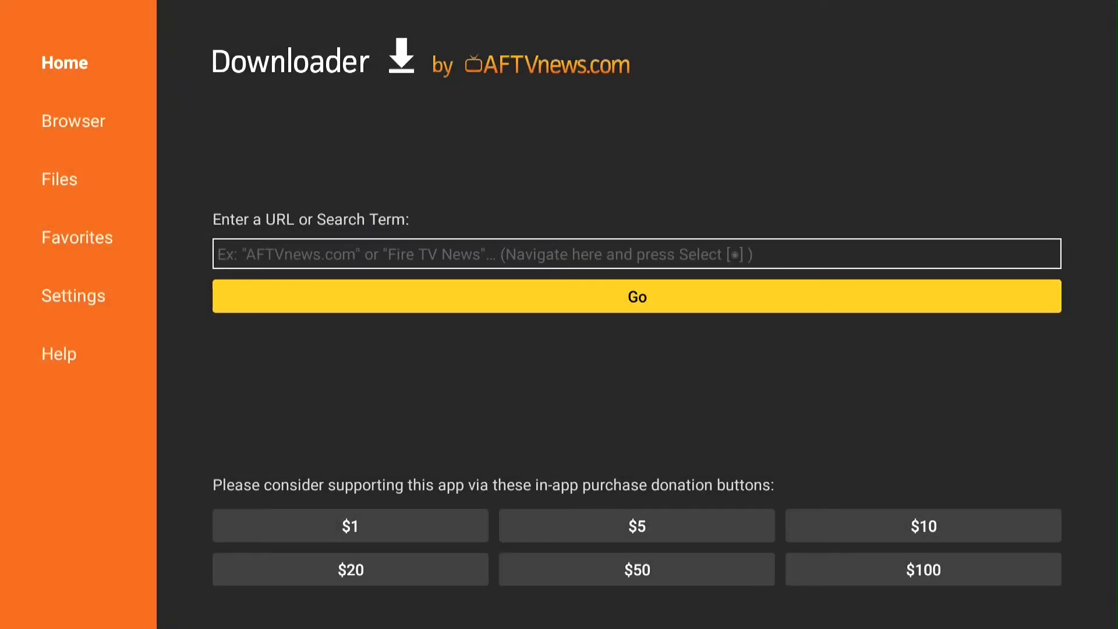
pyautogui.press('Up')
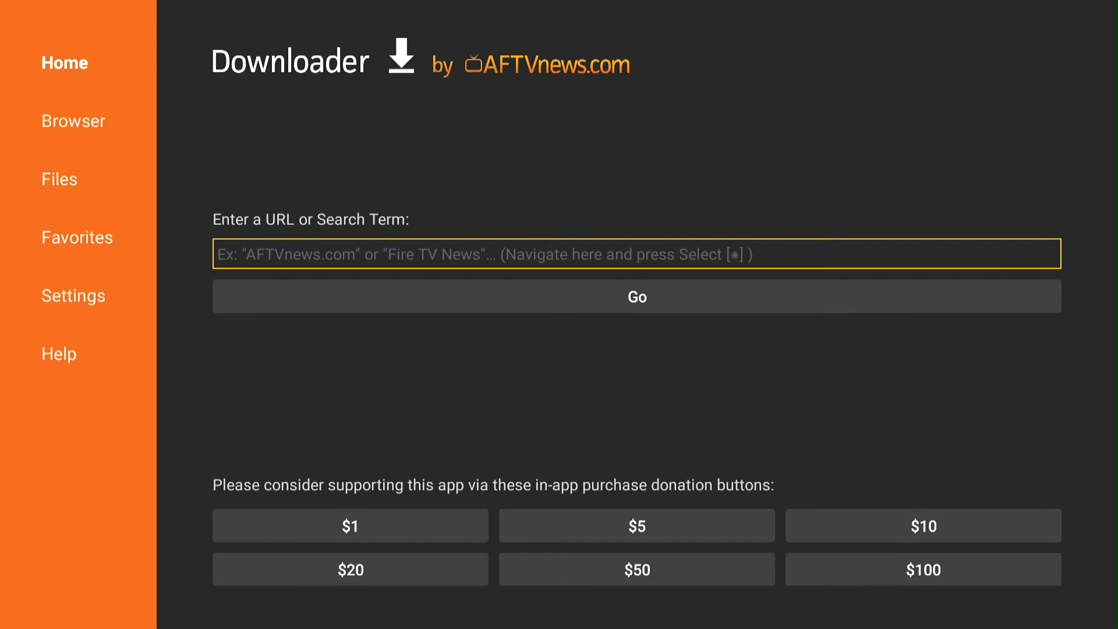
pyautogui.press('Return')
pyautogui.press('Right')
pyautogui.press('Right')
pyautogui.press('Right')
pyautogui.press('Right')
pyautogui.press('Right')
pyautogui.press('Right')
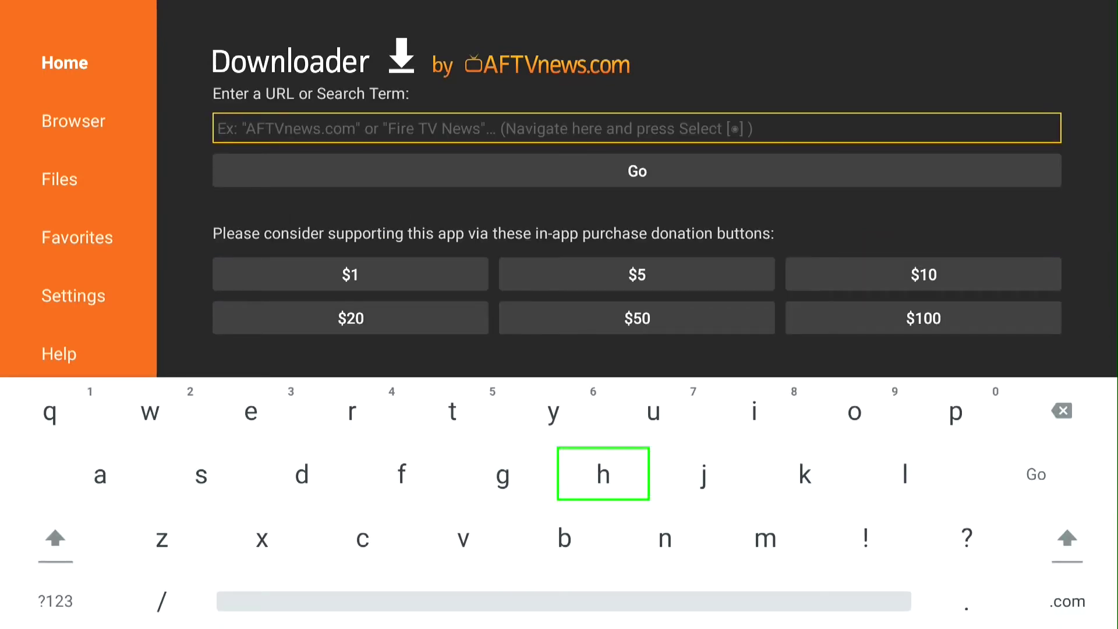
pyautogui.press('Return')
pyautogui.press('Up')
pyautogui.press('Left')
pyautogui.press('Left')
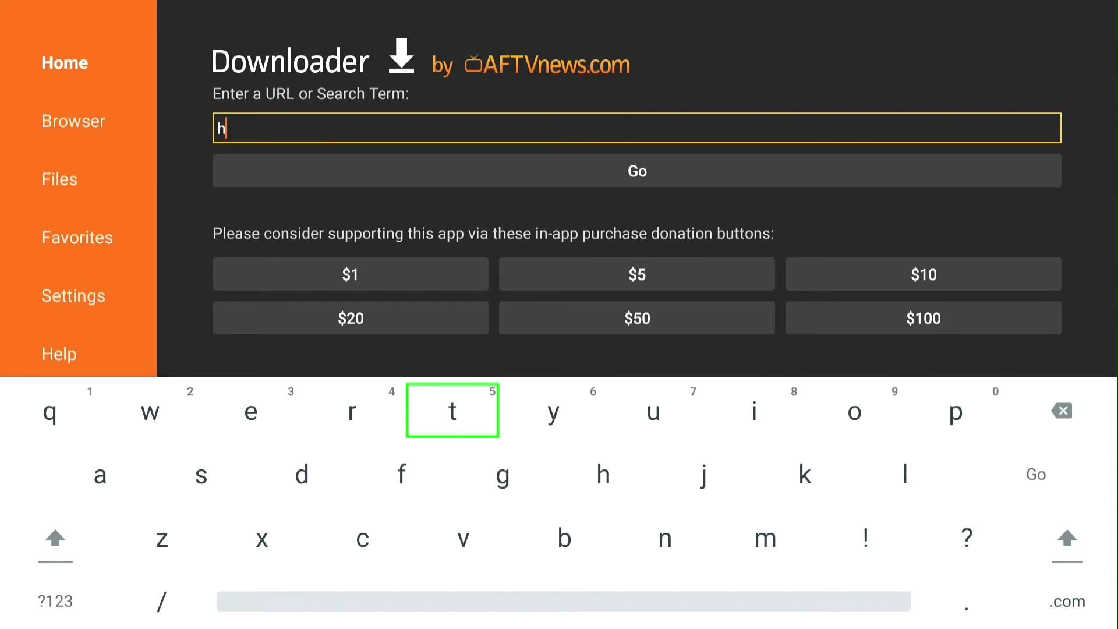
pyautogui.press('Return')
pyautogui.press('Return')
pyautogui.press('Right')
pyautogui.press('Right')
pyautogui.press('Right')
pyautogui.press('Right')
pyautogui.press('Right')
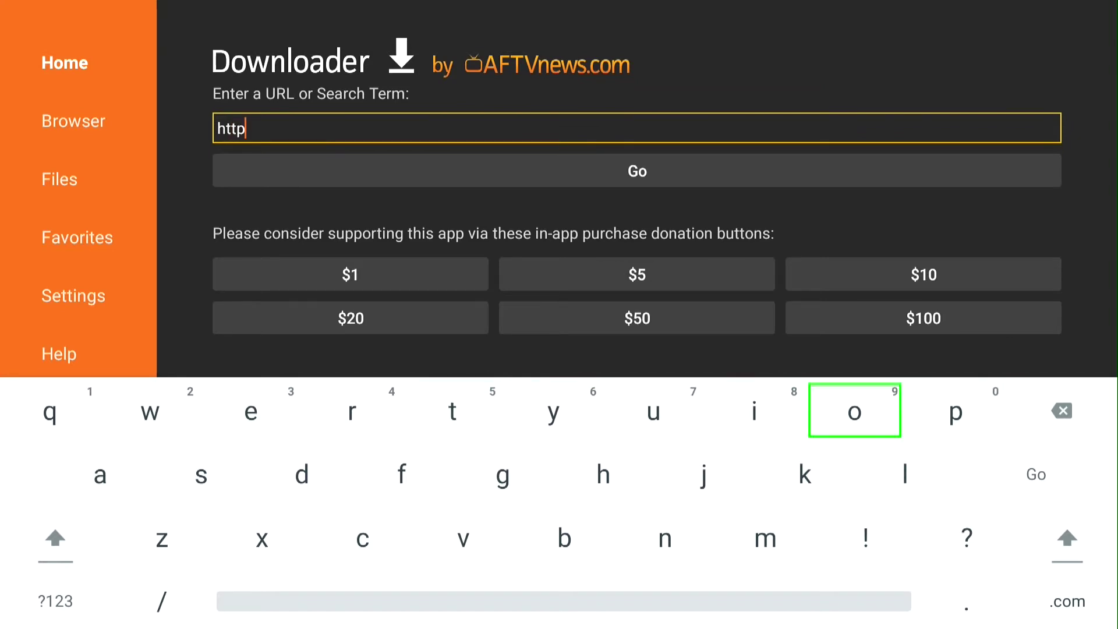
pyautogui.press('Left')
pyautogui.press('Left')
pyautogui.press('Left')
pyautogui.press('Left')
pyautogui.press('Left')
pyautogui.press('Left')
pyautogui.press('Left')
pyautogui.press('Down')
pyautogui.press('Down')
pyautogui.press('Down')
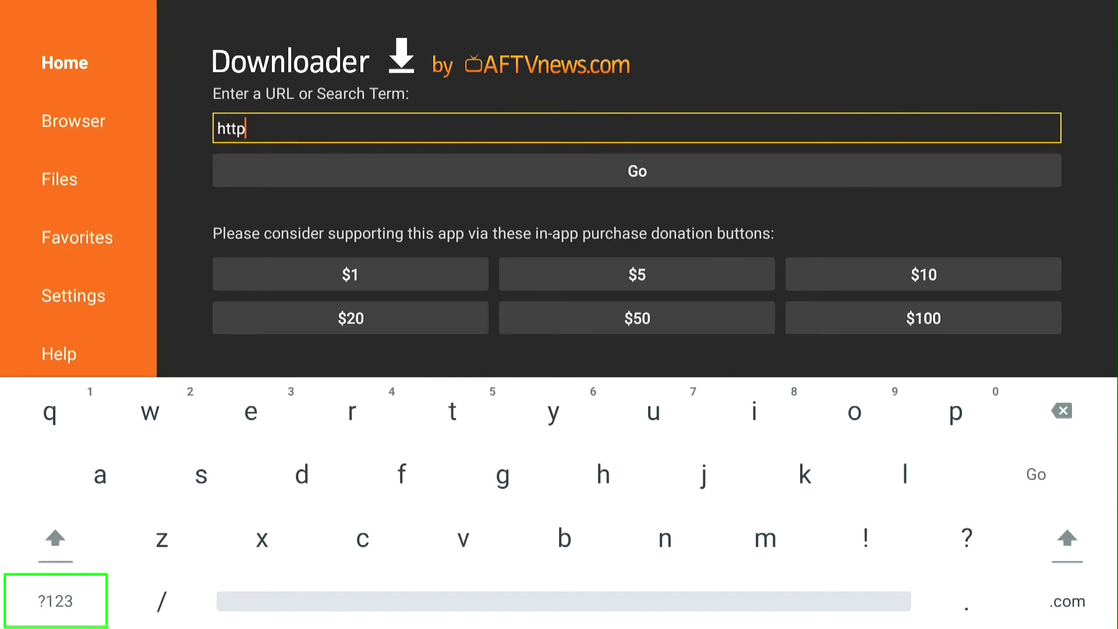
pyautogui.press('Return')
pyautogui.press('Up')
pyautogui.press('Right')
pyautogui.press('Right')
pyautogui.press('Right')
pyautogui.press('Right')
pyautogui.press('Right')
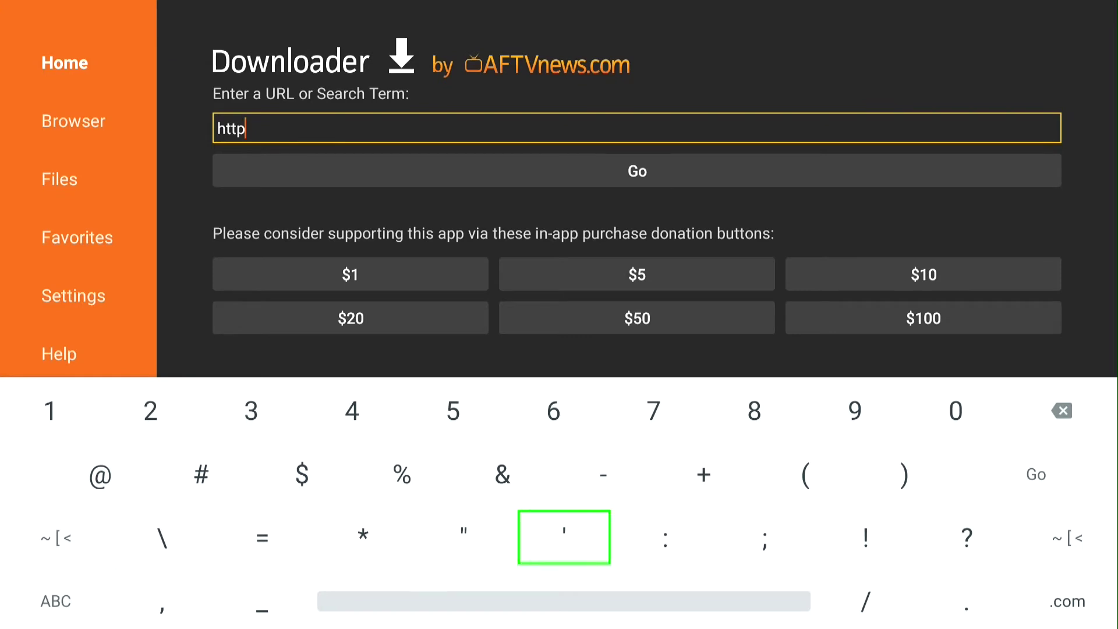
pyautogui.press('Right')
pyautogui.press('Return')
pyautogui.press('Right')
pyautogui.press('Right')
pyautogui.press('Down')
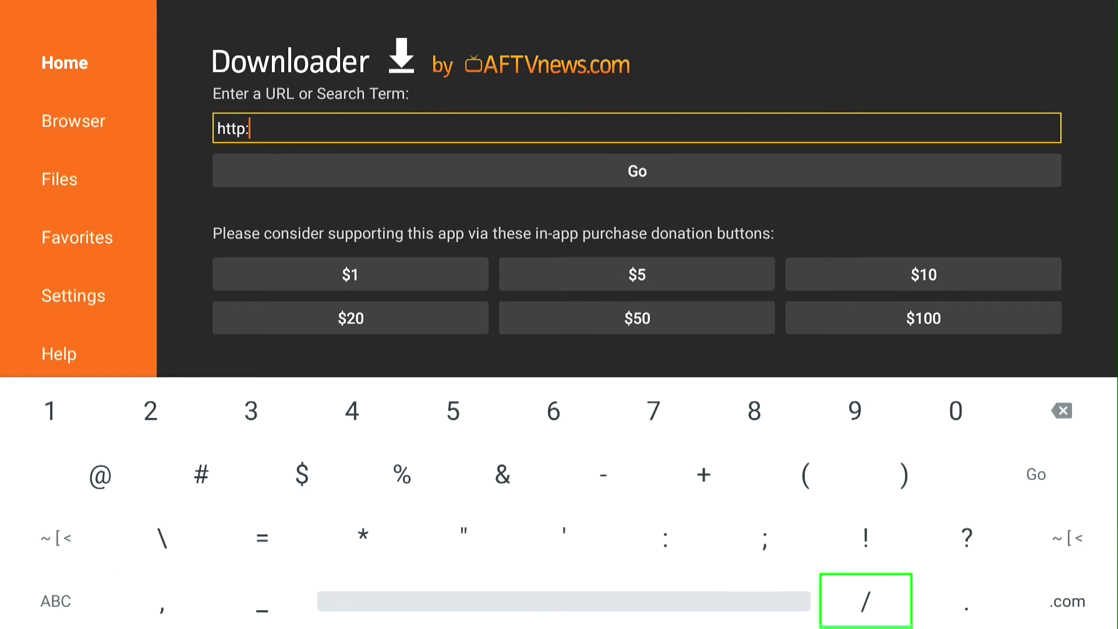
pyautogui.press('Return')
pyautogui.press('Return')
pyautogui.press('Left')
pyautogui.press('Left')
pyautogui.press('Left')
pyautogui.press('Left')
pyautogui.press('Return')
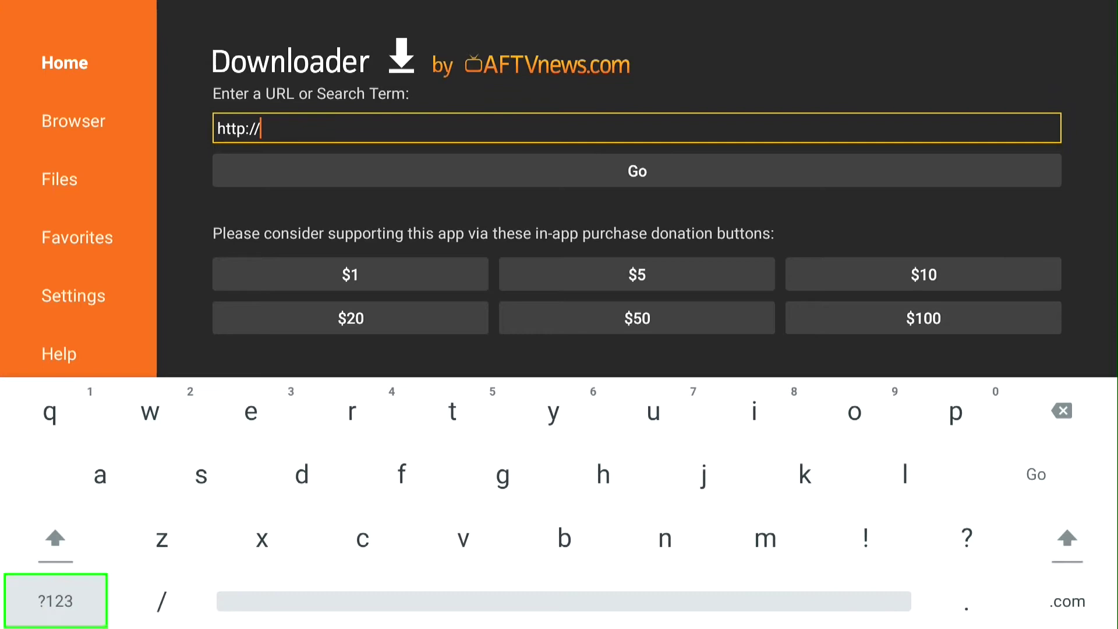
# Step: Continue the address with tinyurl.com/ using the .com shortcut
pyautogui.press('Up')
pyautogui.press('Up')
pyautogui.press('Right')
pyautogui.press('Right')
pyautogui.press('Right')
pyautogui.press('Up')
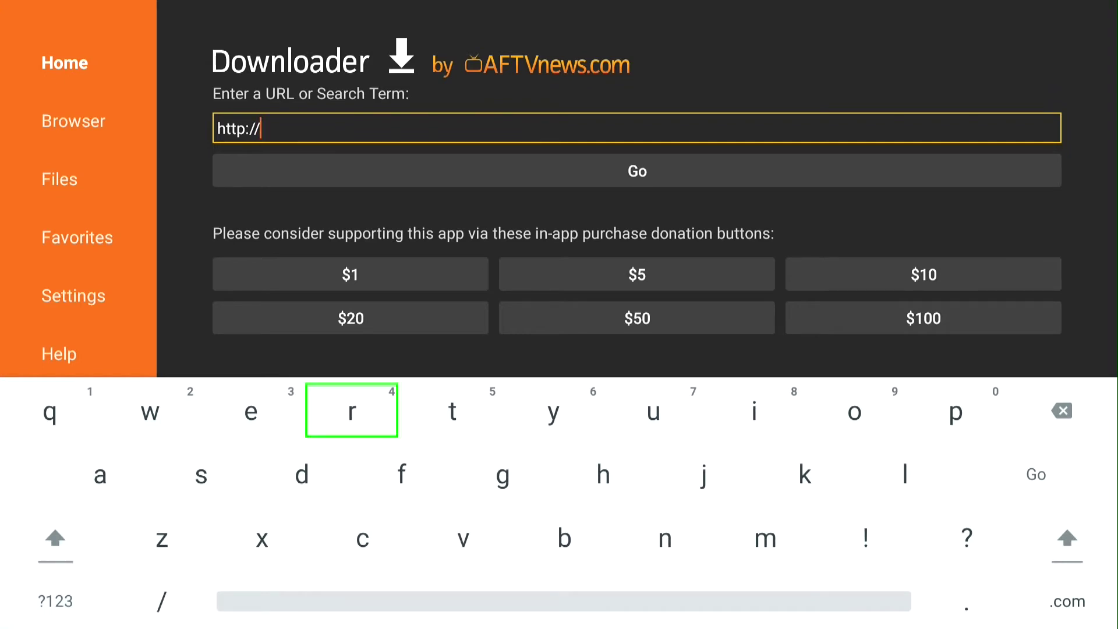
pyautogui.press('Right')
pyautogui.press('Return')
pyautogui.press('Right')
pyautogui.press('Right')
pyautogui.press('Return')
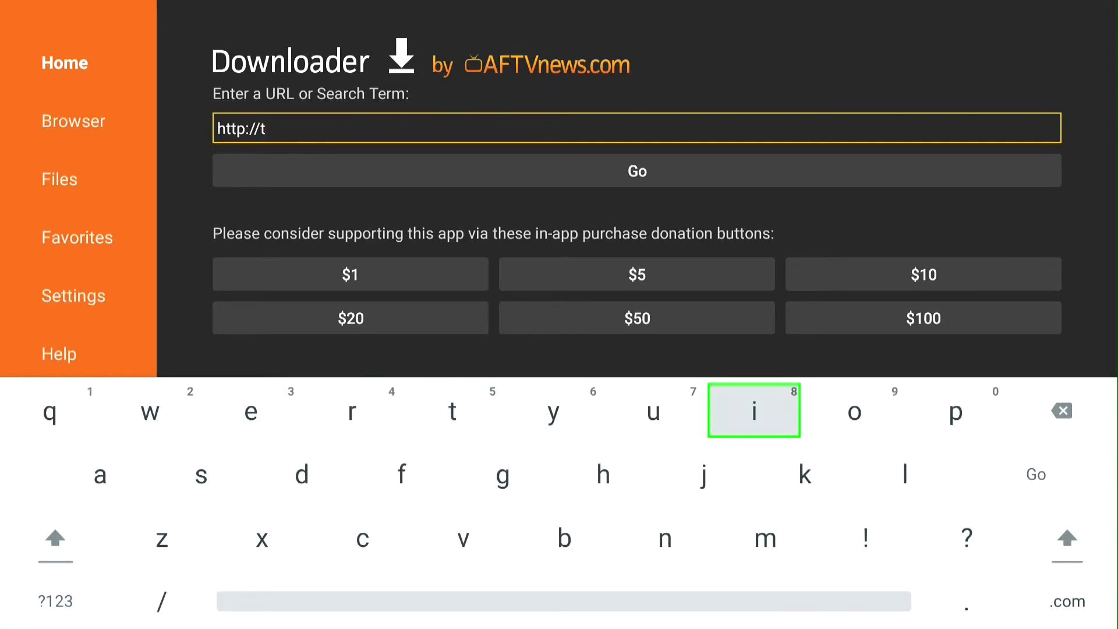
pyautogui.press('Down')
pyautogui.press('Down')
pyautogui.press('Return')
pyautogui.press('Right')
pyautogui.press('Right')
pyautogui.press('Up')
pyautogui.press('Left')
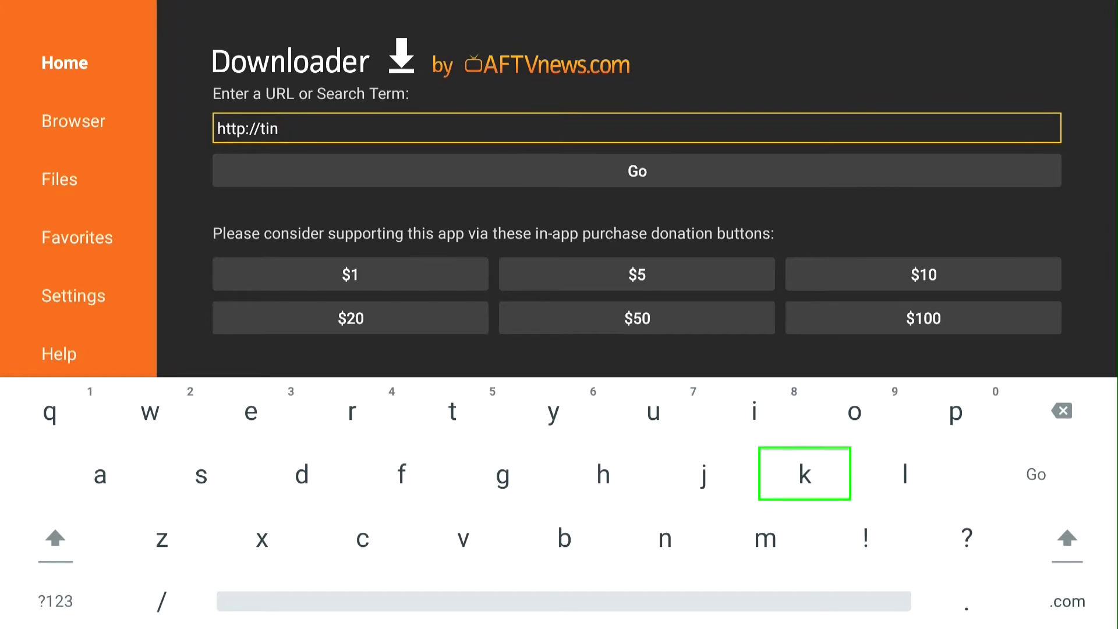
pyautogui.press('Right')
pyautogui.press('Left')
pyautogui.press('Left')
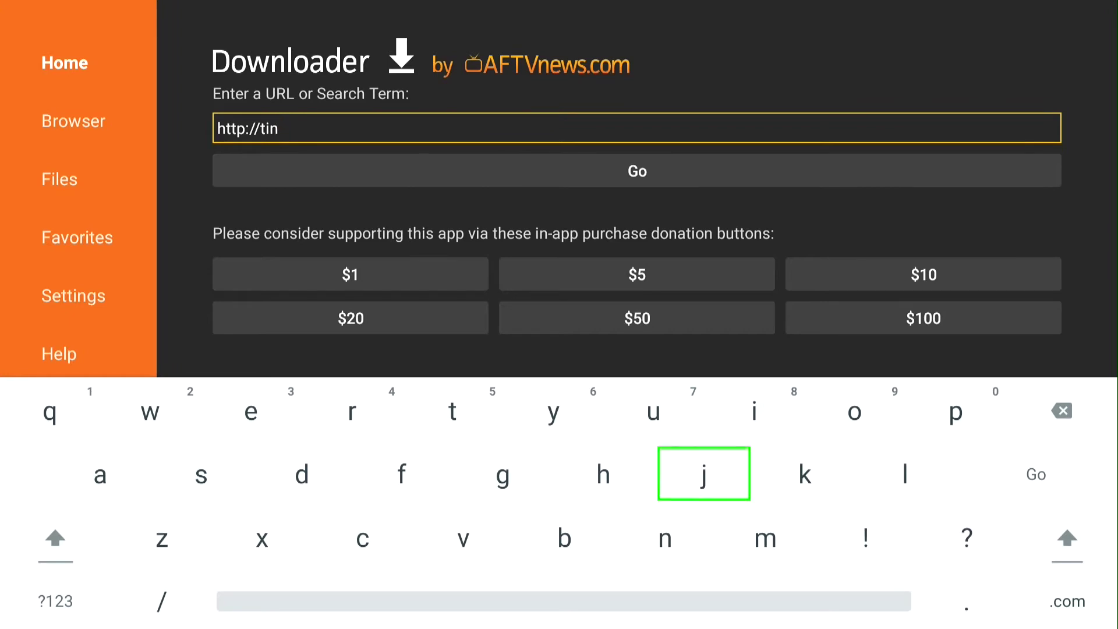
pyautogui.press('Left')
pyautogui.press('Up')
pyautogui.press('Left')
pyautogui.press('Return')
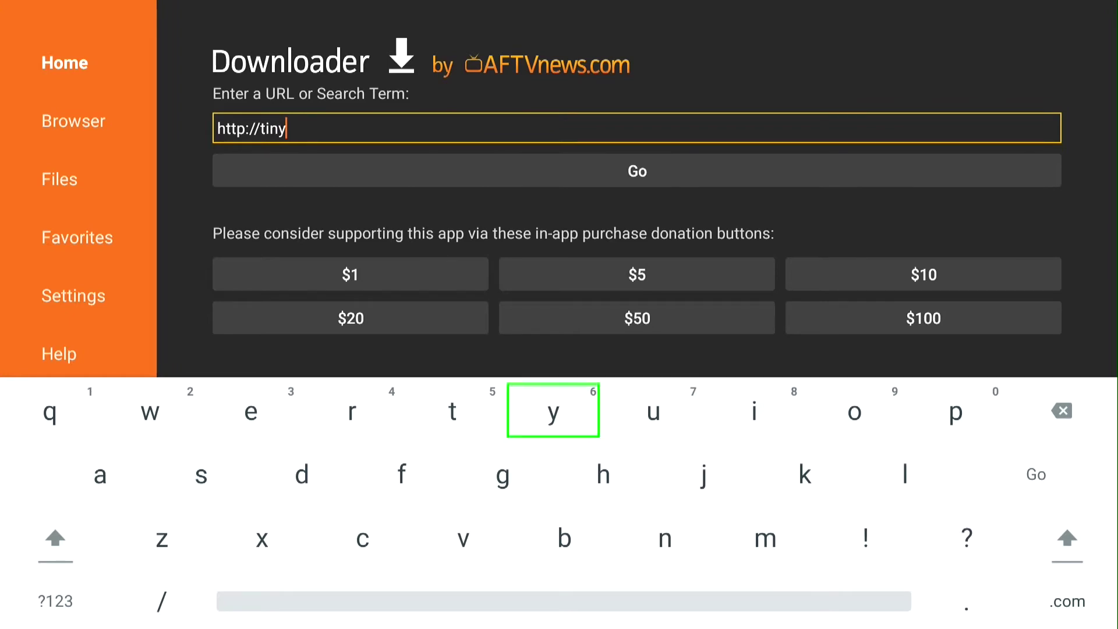
pyautogui.press('Right')
pyautogui.press('Return')
pyautogui.press('Left')
pyautogui.press('Left')
pyautogui.press('Left')
pyautogui.press('Return')
pyautogui.press('Right')
pyautogui.press('Right')
pyautogui.press('Right')
pyautogui.press('Right')
pyautogui.press('Right')
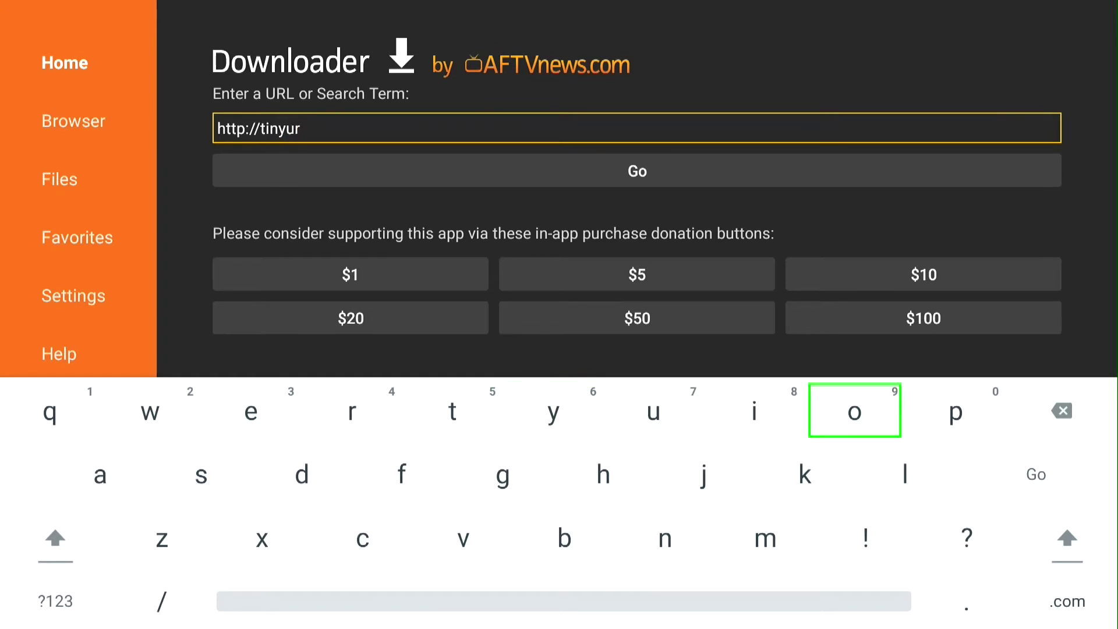
pyautogui.press('Down')
pyautogui.press('Right')
pyautogui.press('Left')
pyautogui.press('Return')
pyautogui.press('Down')
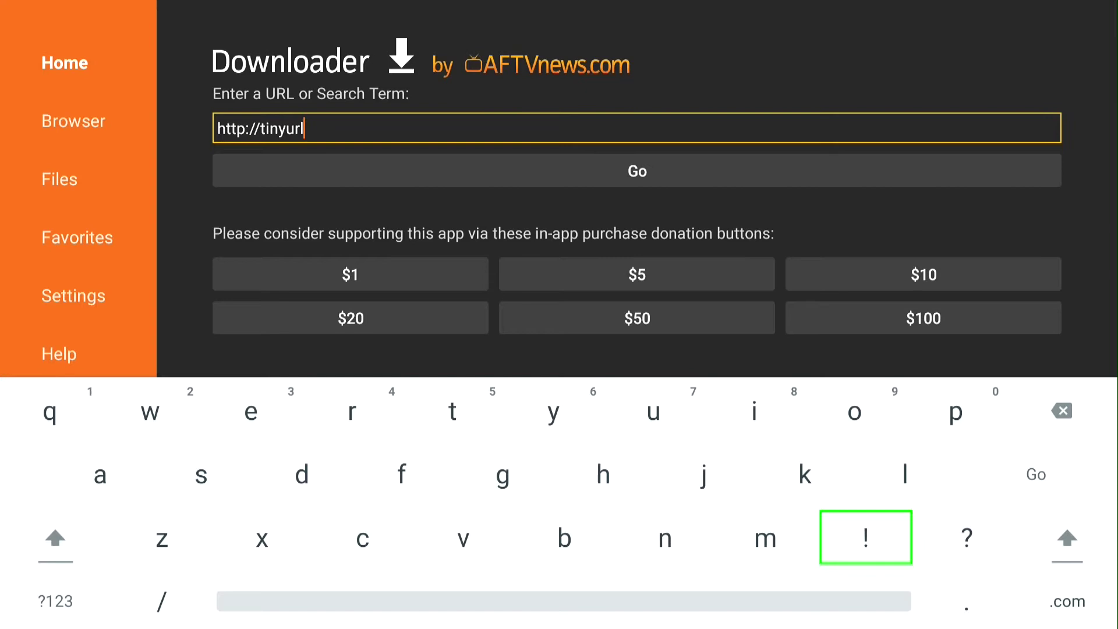
pyautogui.press('Down')
pyautogui.press('Right')
pyautogui.press('Return')
pyautogui.press('Left')
pyautogui.press('Left')
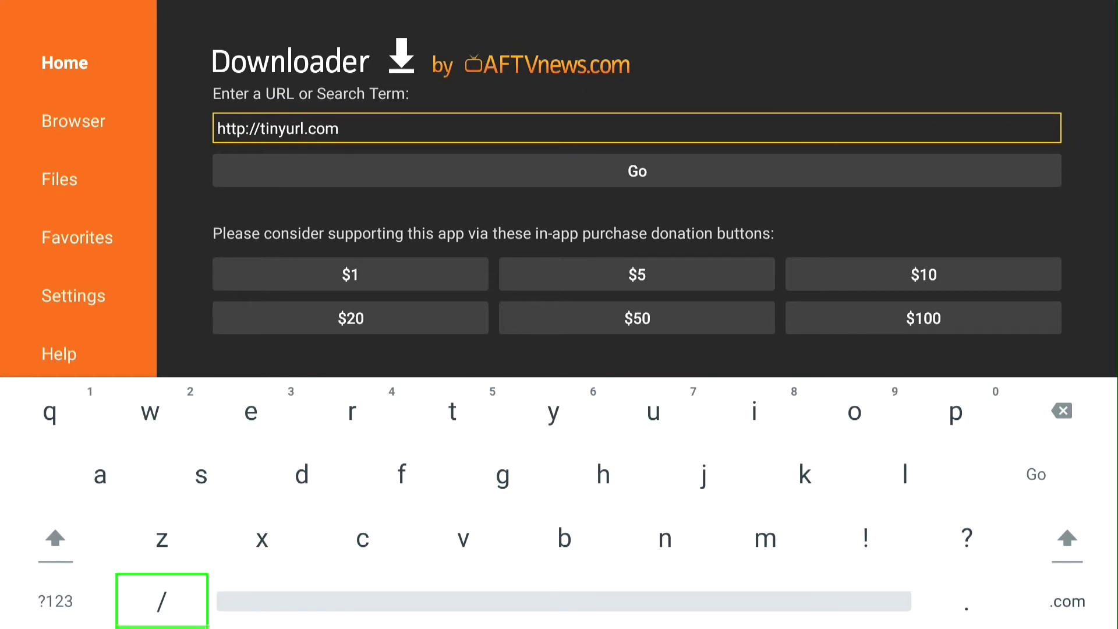
pyautogui.press('Return')
# Step: Spell out filelinked after the slash
pyautogui.press('Up')
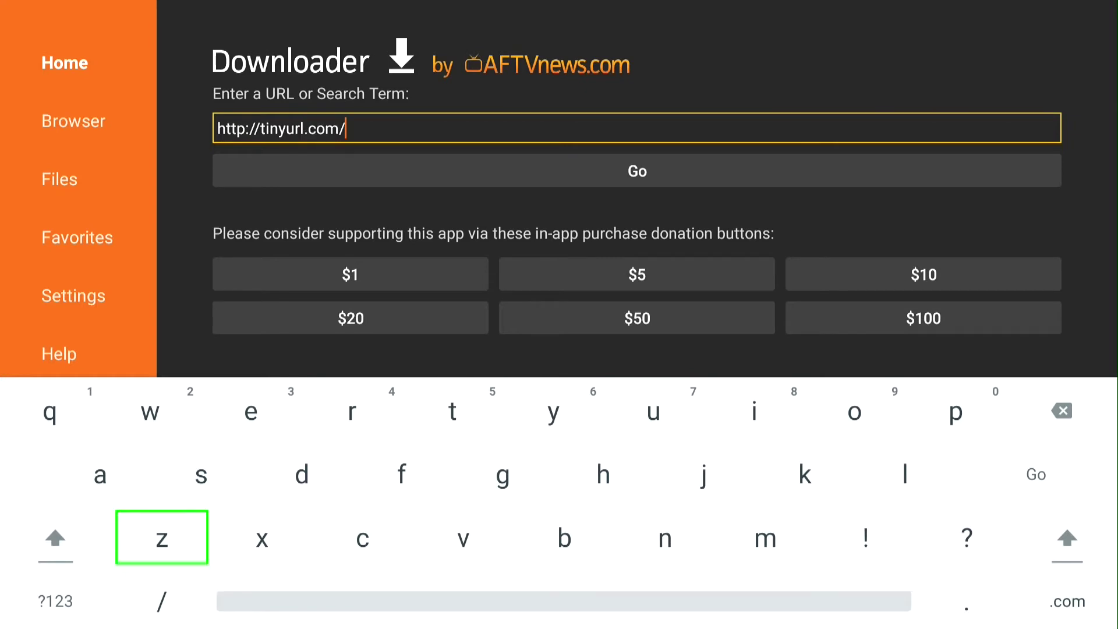
pyautogui.press('Up')
pyautogui.press('Right')
pyautogui.press('Right')
pyautogui.press('Return')
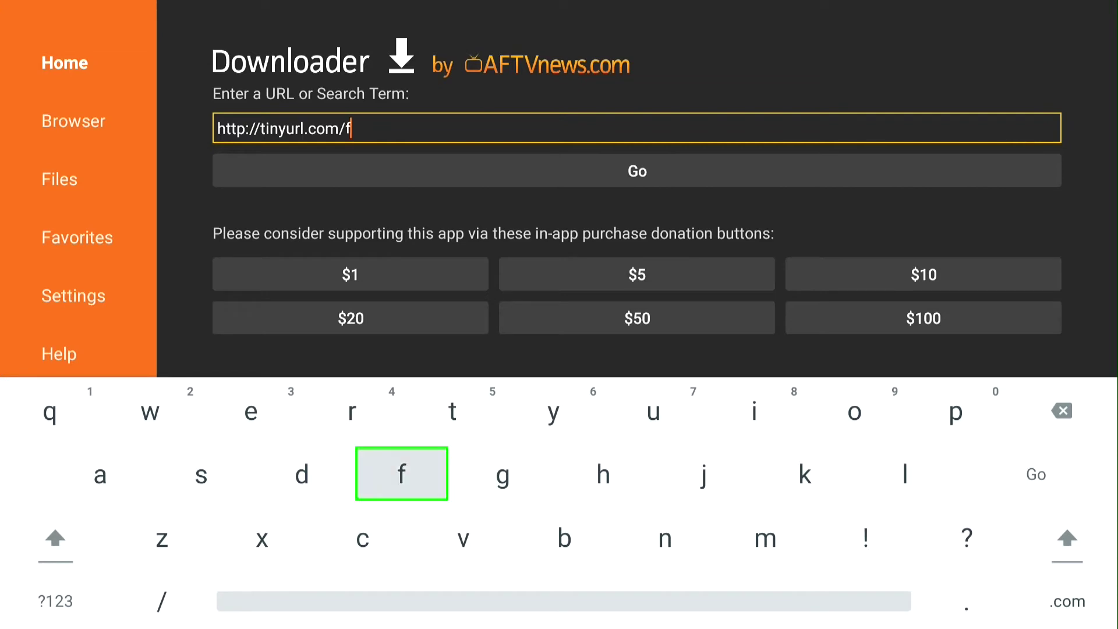
pyautogui.press('Right')
pyautogui.press('Right')
pyautogui.press('Right')
pyautogui.press('Right')
pyautogui.press('Up')
pyautogui.press('Left')
pyautogui.press('Return')
pyautogui.press('Right')
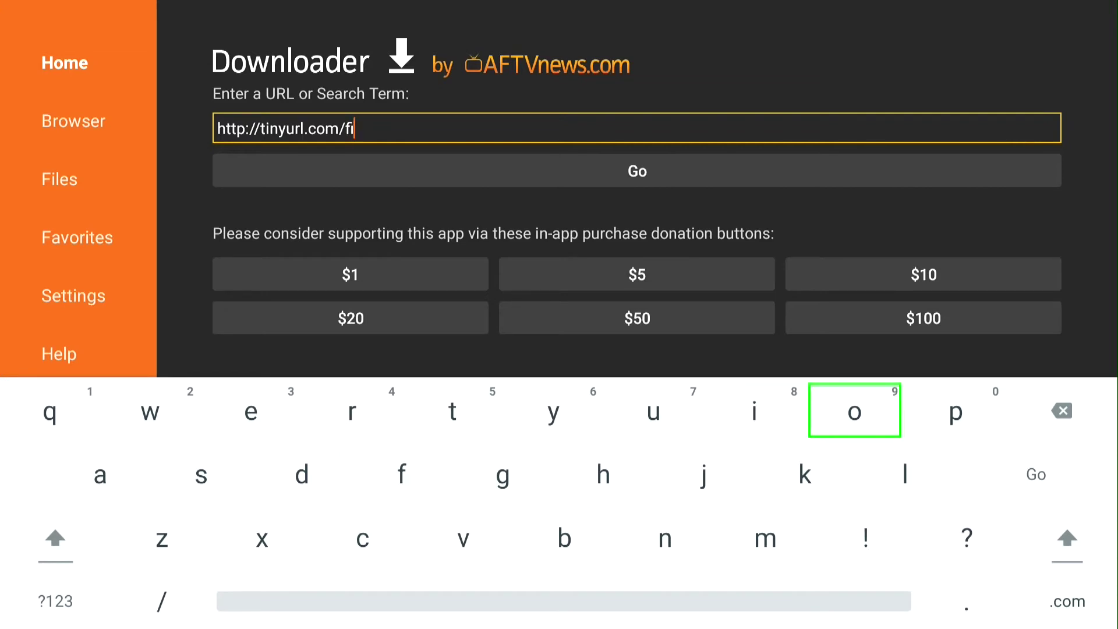
pyautogui.press('Right')
pyautogui.press('Down')
pyautogui.press('Left')
pyautogui.press('Return')
pyautogui.press('Left')
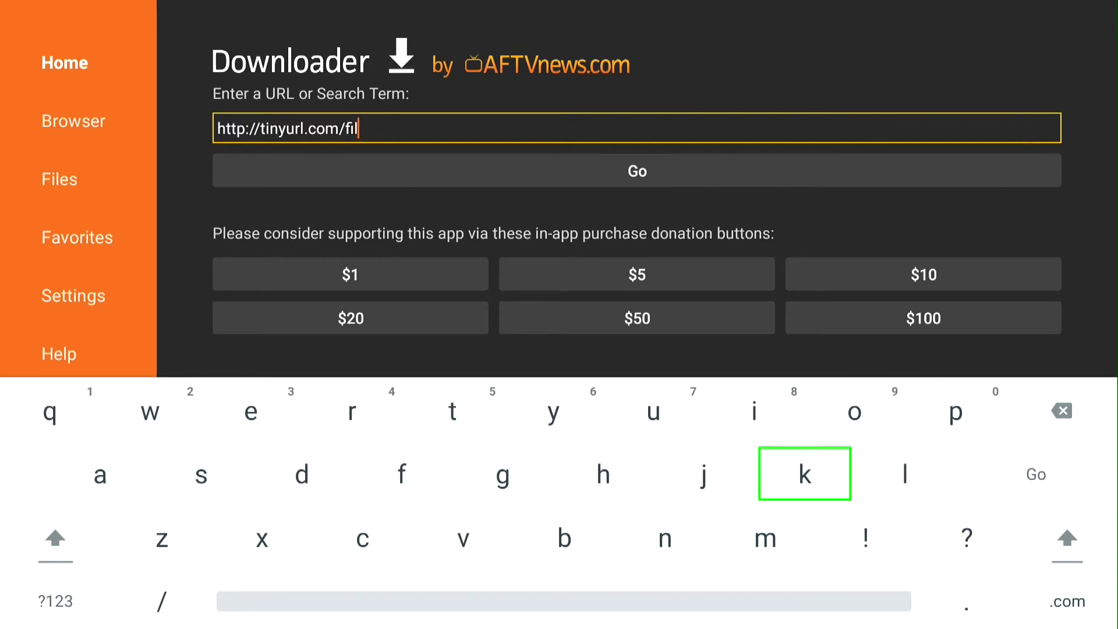
pyautogui.press('Left')
pyautogui.press('Left')
pyautogui.press('Left')
pyautogui.press('Left')
pyautogui.press('Left')
pyautogui.press('Left')
pyautogui.press('Up')
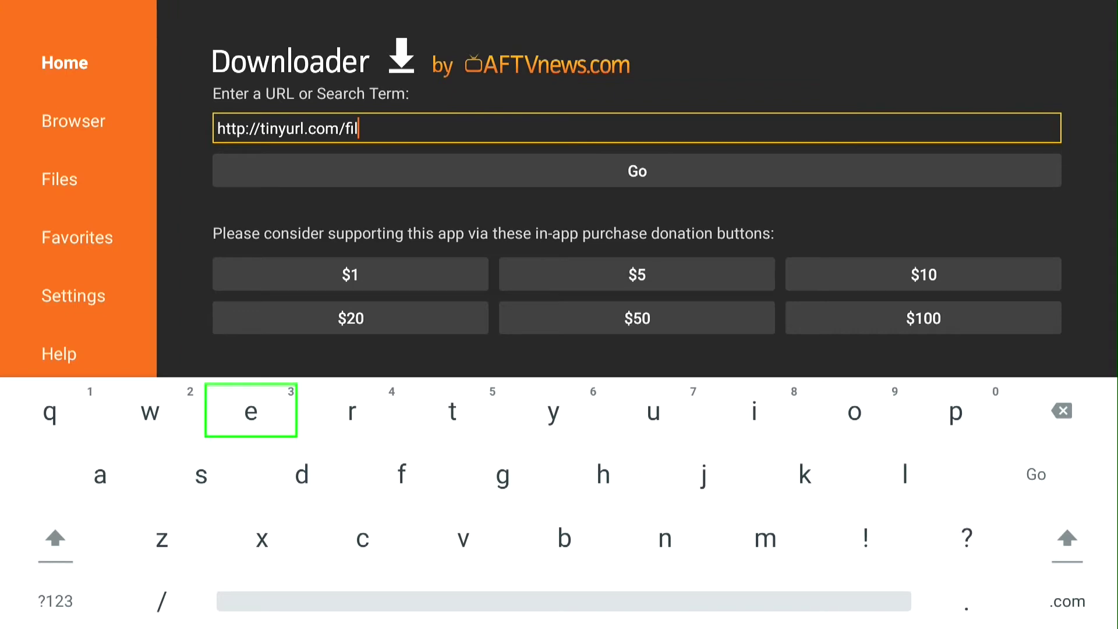
pyautogui.press('Return')
pyautogui.press('Right')
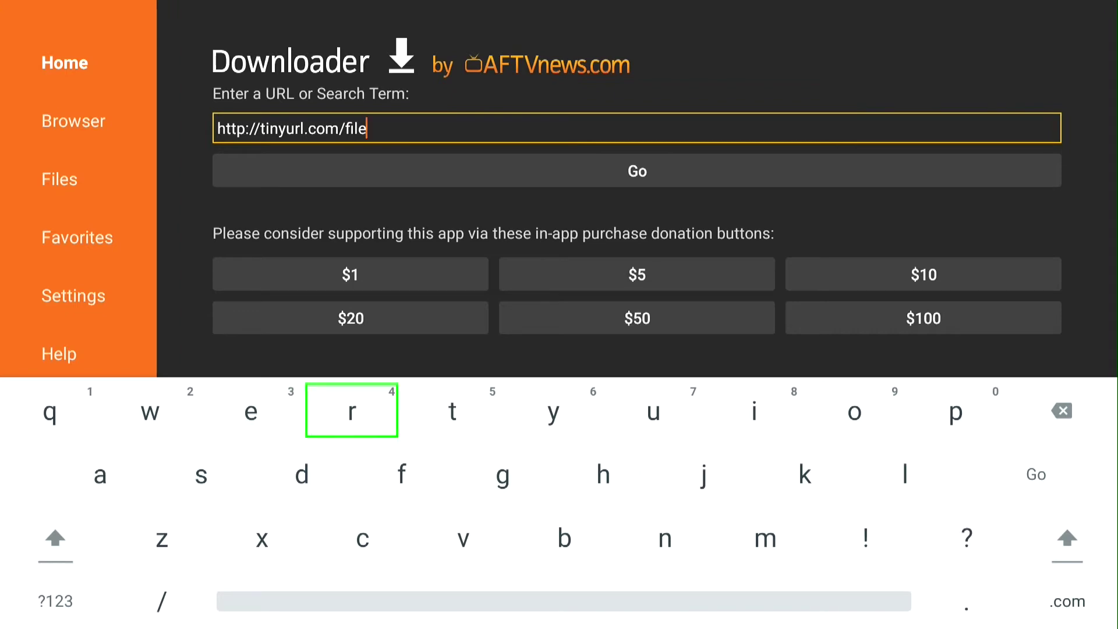
pyautogui.press('Right')
pyautogui.press('Right')
pyautogui.press('Right')
pyautogui.press('Right')
pyautogui.press('Down')
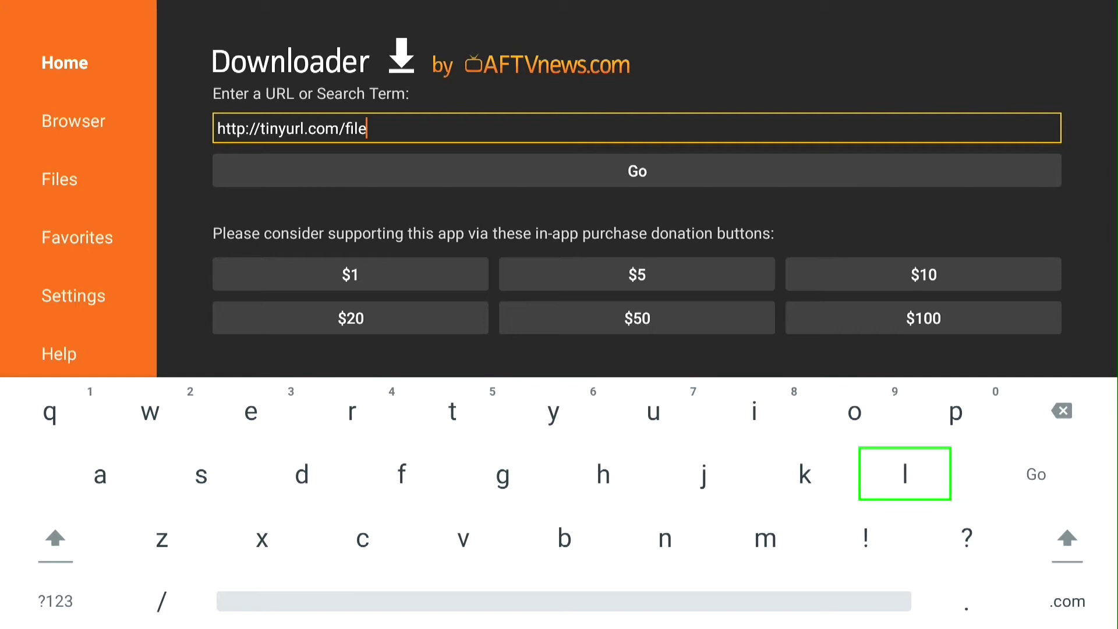
pyautogui.press('Return')
pyautogui.press('Left')
pyautogui.press('Left')
pyautogui.press('Left')
pyautogui.press('Left')
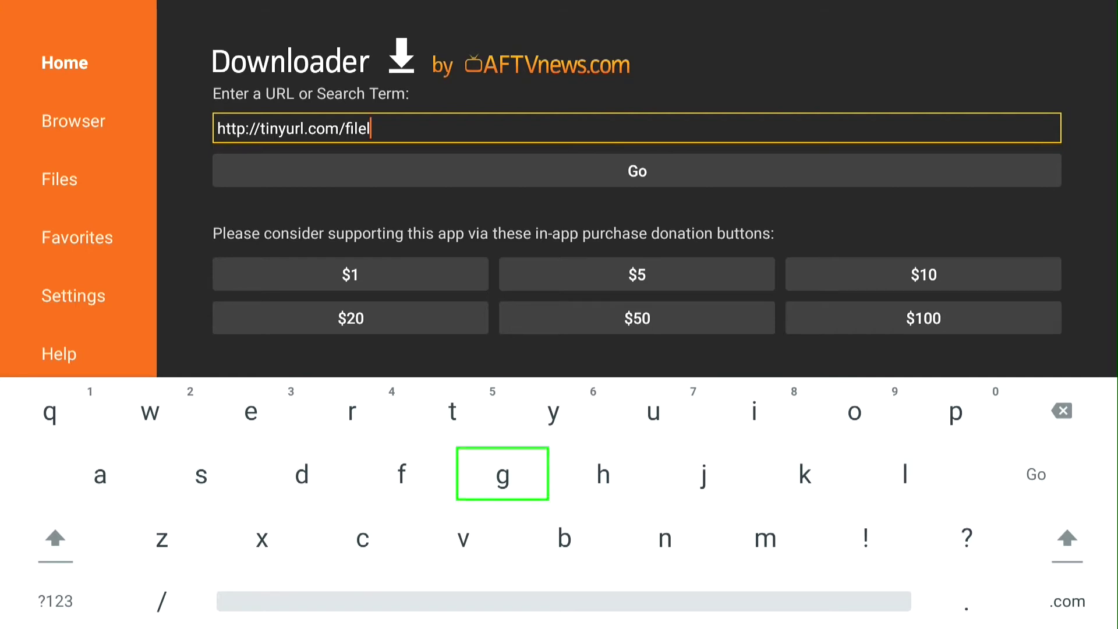
pyautogui.press('Up')
pyautogui.press('Right')
pyautogui.press('Right')
pyautogui.press('Right')
pyautogui.press('Return')
pyautogui.press('Down')
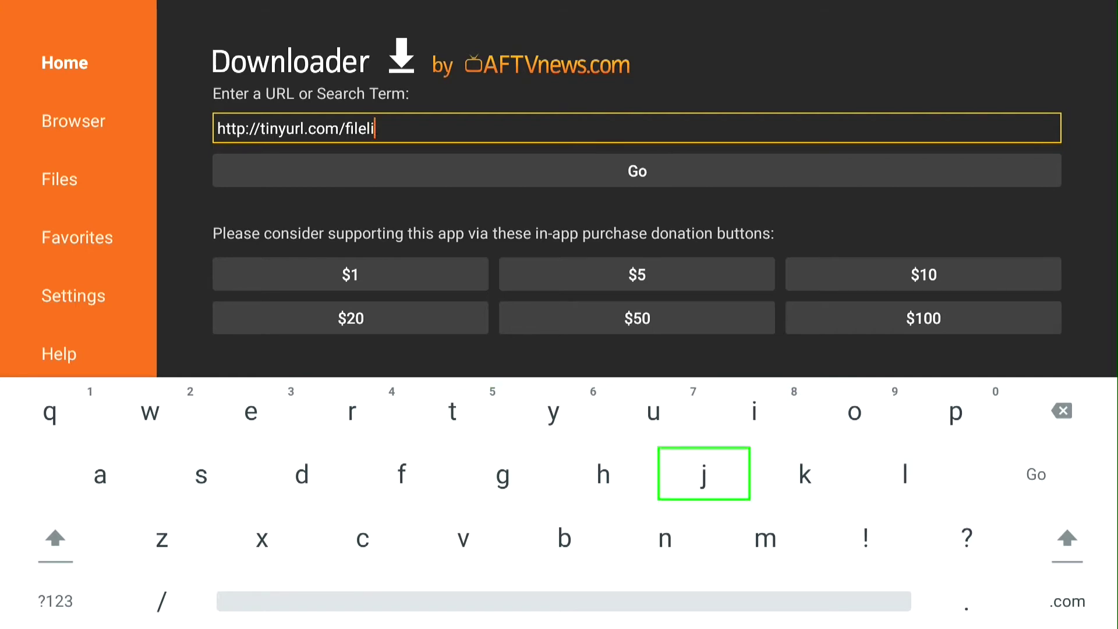
pyautogui.press('Down')
pyautogui.press('Return')
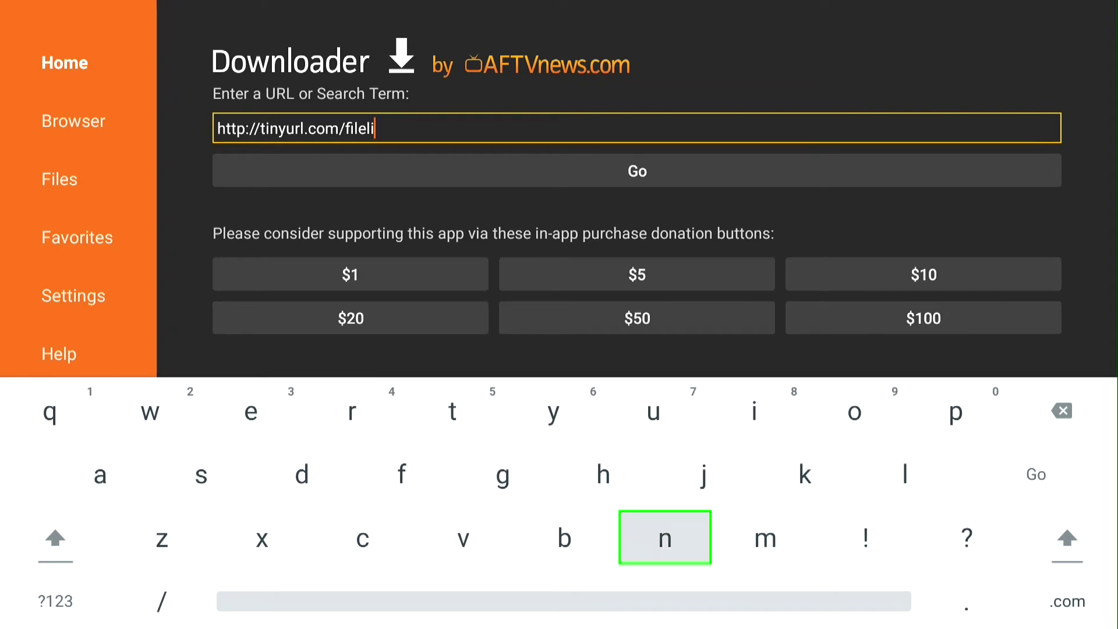
pyautogui.press('Up')
pyautogui.press('Right')
pyautogui.press('Return')
pyautogui.press('Left')
pyautogui.press('Left')
pyautogui.press('Left')
pyautogui.press('Left')
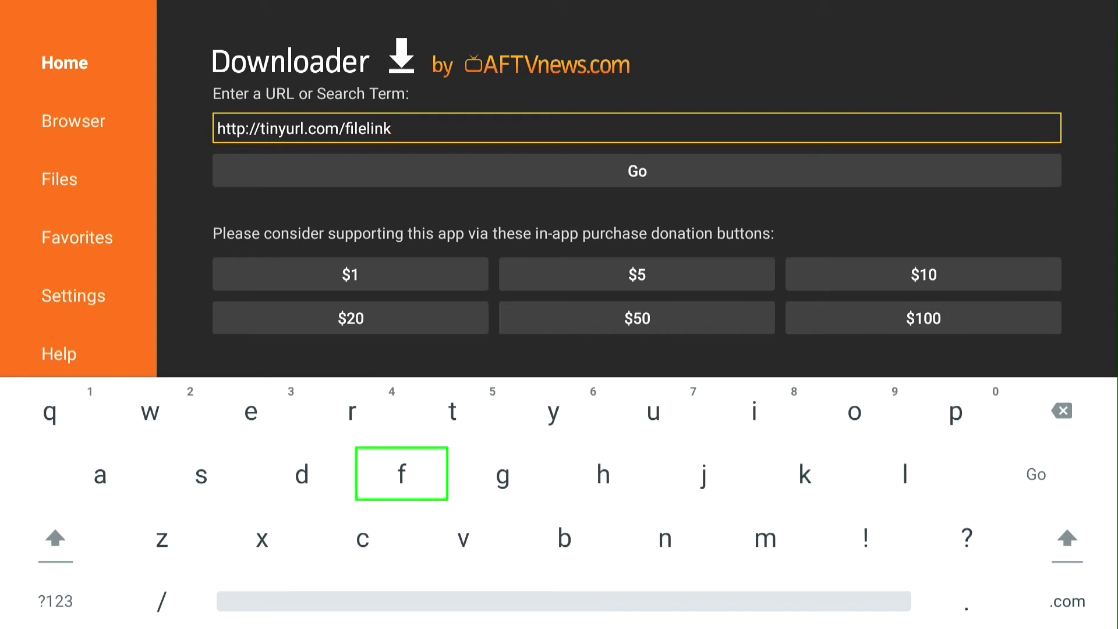
pyautogui.press('Left')
pyautogui.press('Up')
pyautogui.press('Left')
pyautogui.press('Return')
pyautogui.press('Down')
pyautogui.press('Right')
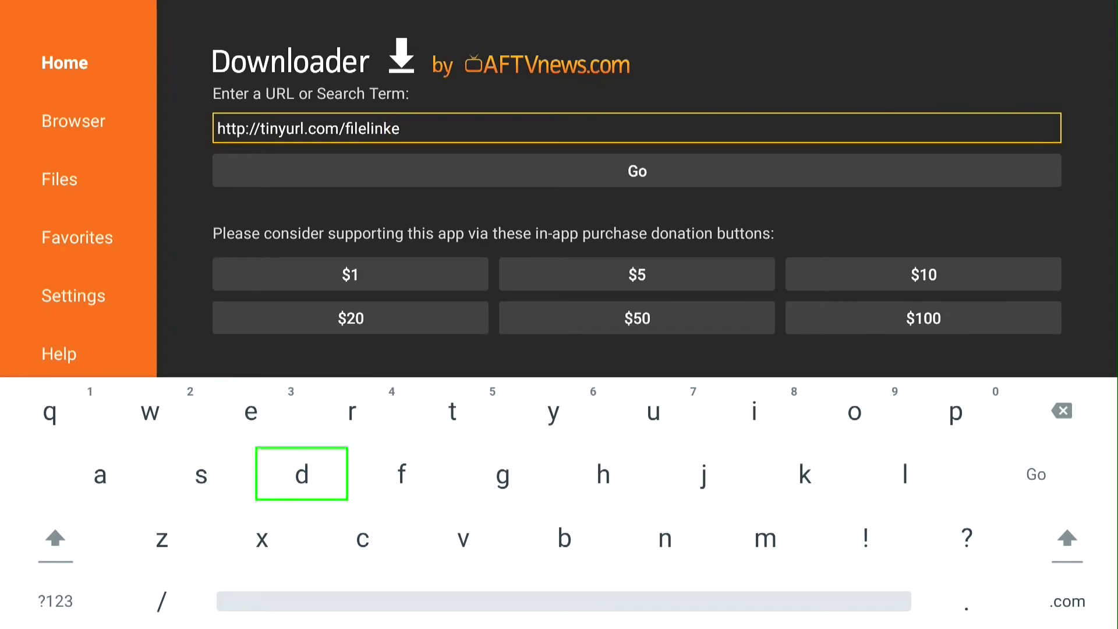
pyautogui.press('Return')
# Step: Finish the URL with the number 212 and close the on-screen keyboard
pyautogui.press('Left')
pyautogui.press('Left')
pyautogui.press('Left')
pyautogui.press('Down')
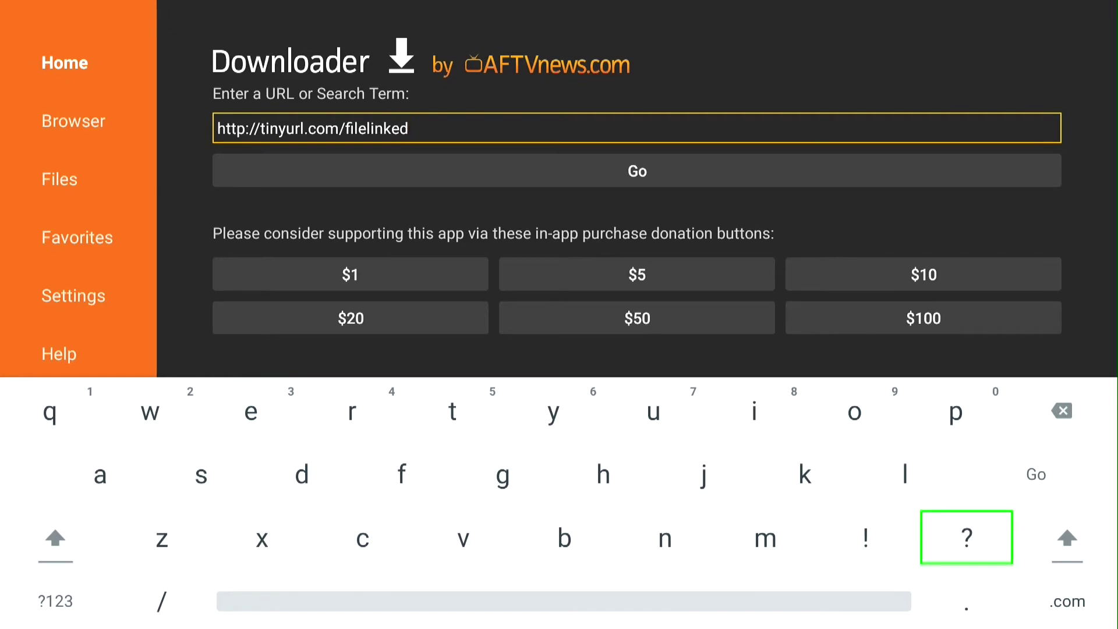
pyautogui.press('Down')
pyautogui.press('Right')
pyautogui.press('Right')
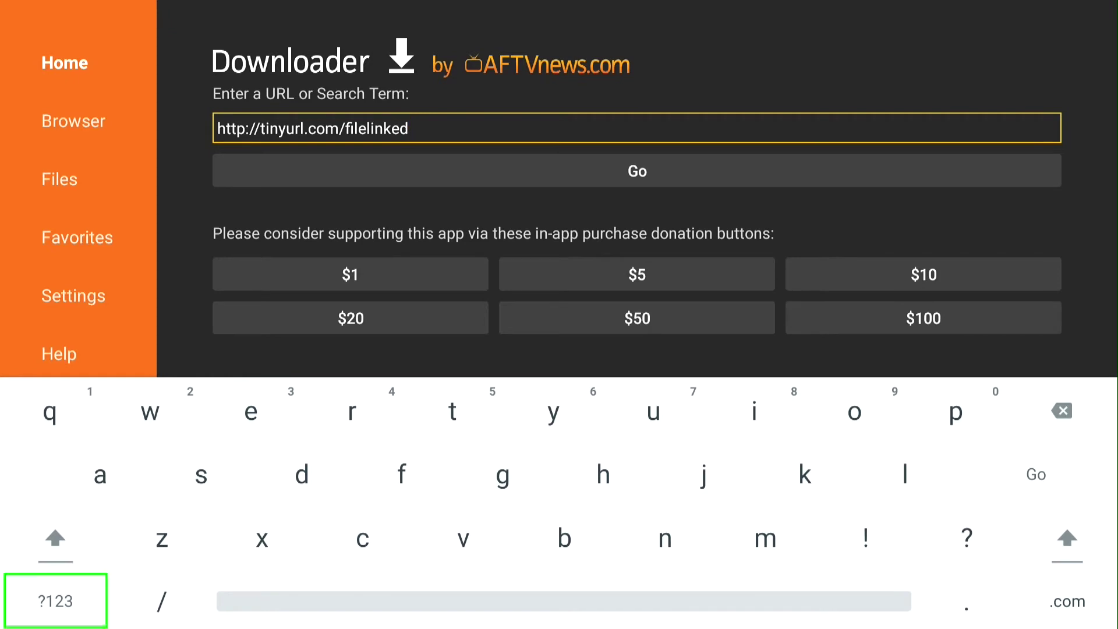
pyautogui.press('Return')
pyautogui.press('Up')
pyautogui.press('Up')
pyautogui.press('Return')
pyautogui.press('Left')
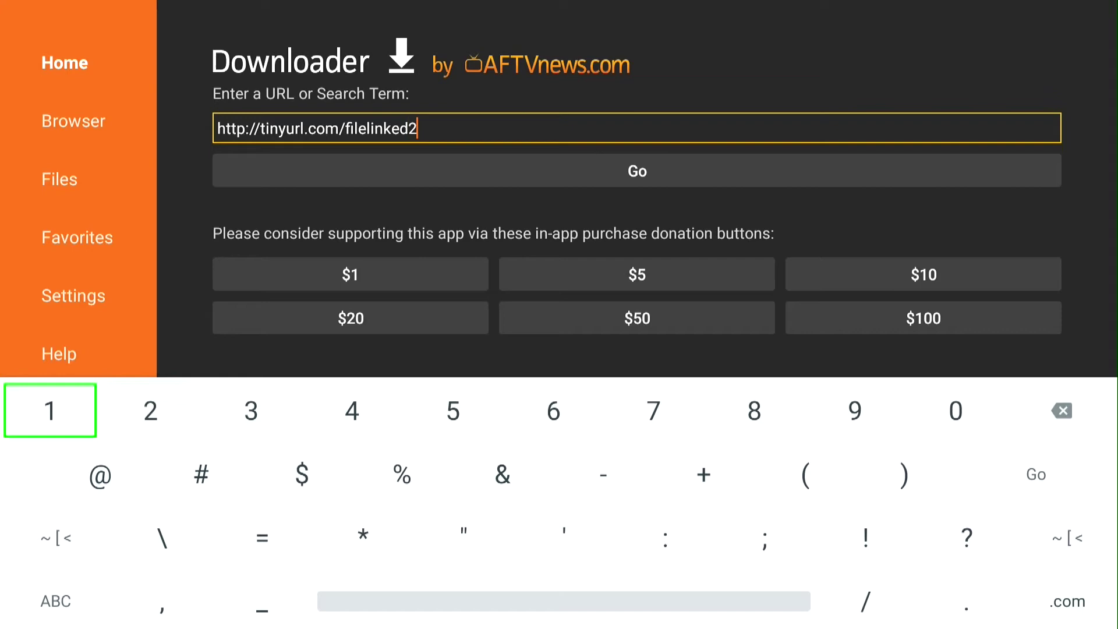
pyautogui.press('Return')
pyautogui.press('Right')
pyautogui.press('Return')
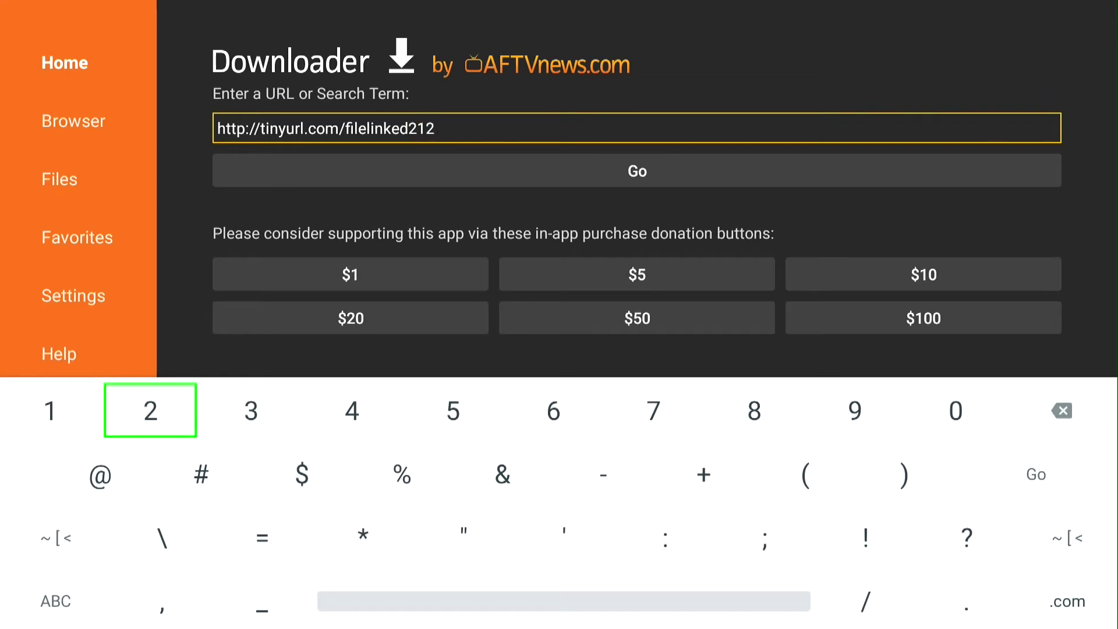
pyautogui.press('Escape')
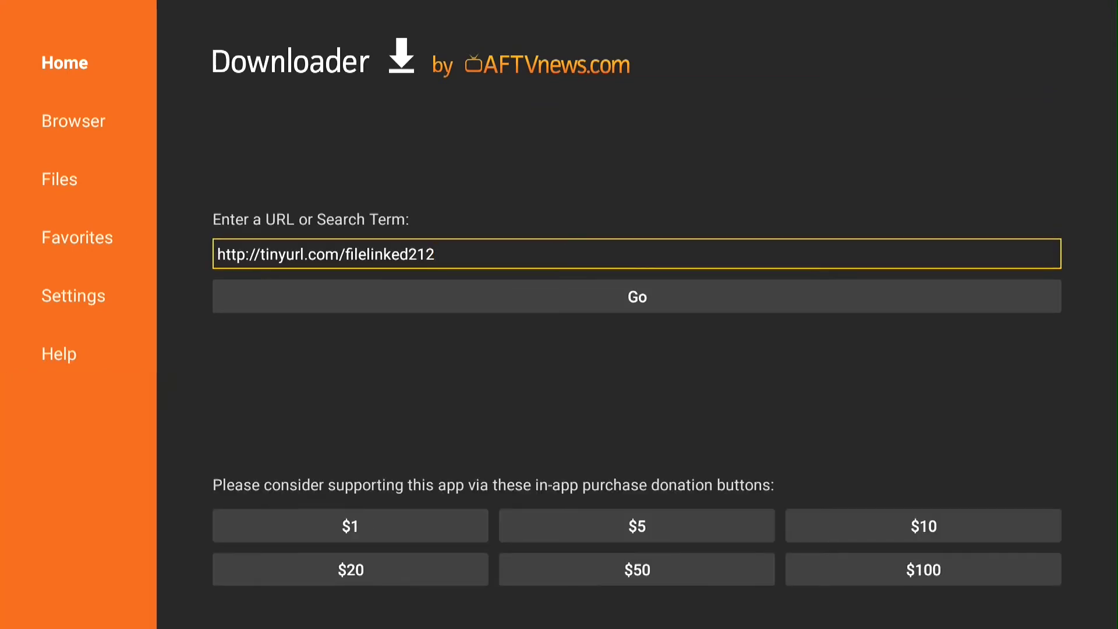
# Step: Fetch filelinked212.apk, then set Downloader to Allowed under Install unknown apps
pyautogui.press('Down')
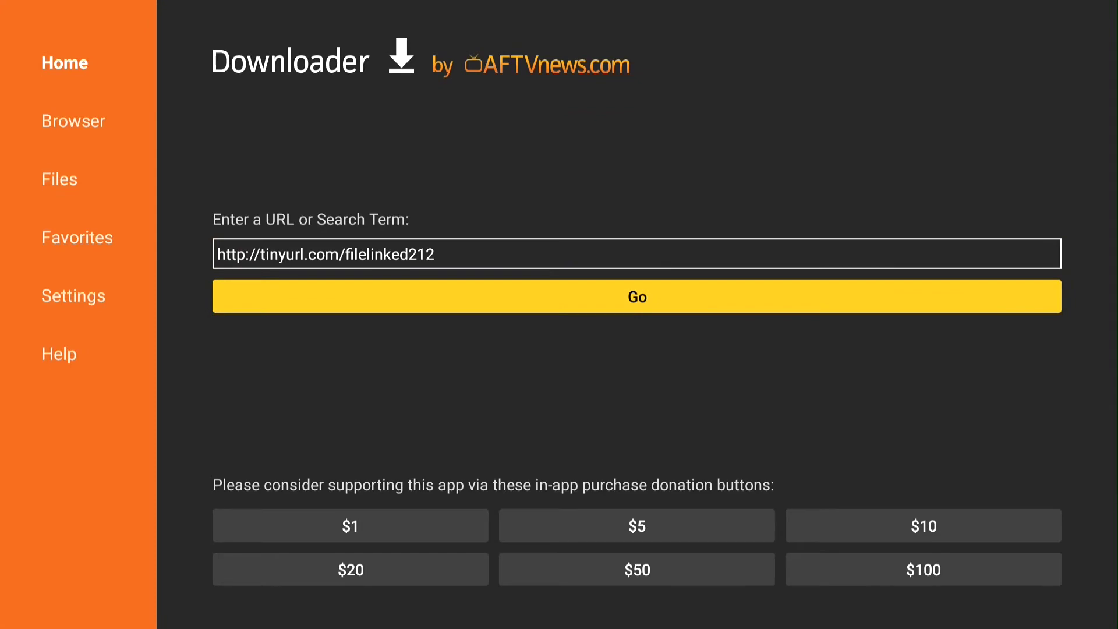
pyautogui.press('Return')
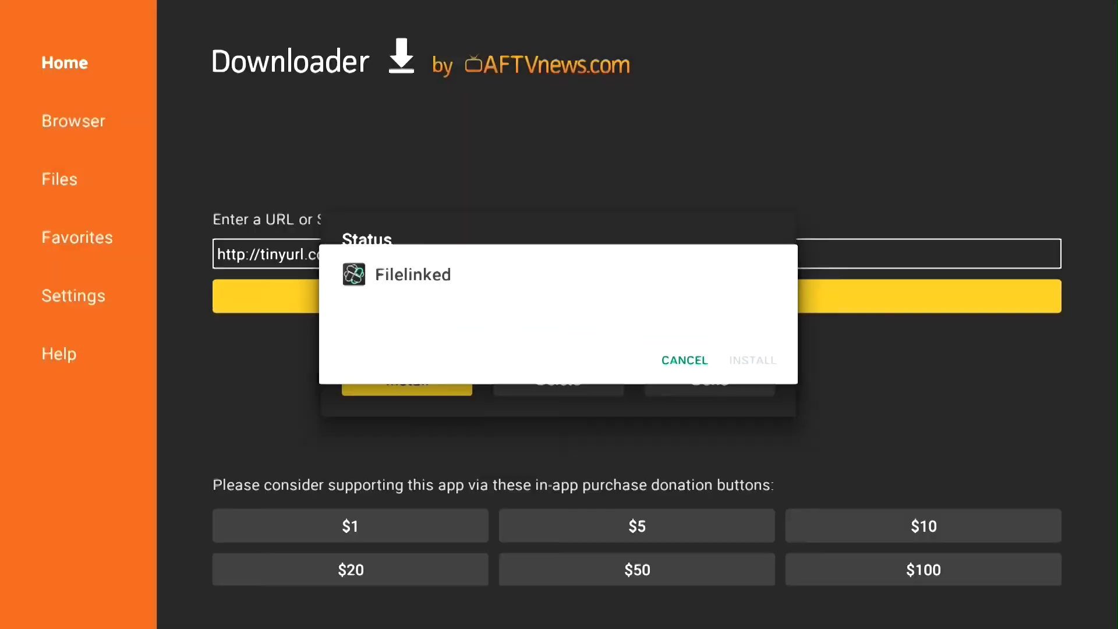
pyautogui.press('Down')
pyautogui.press('Right')
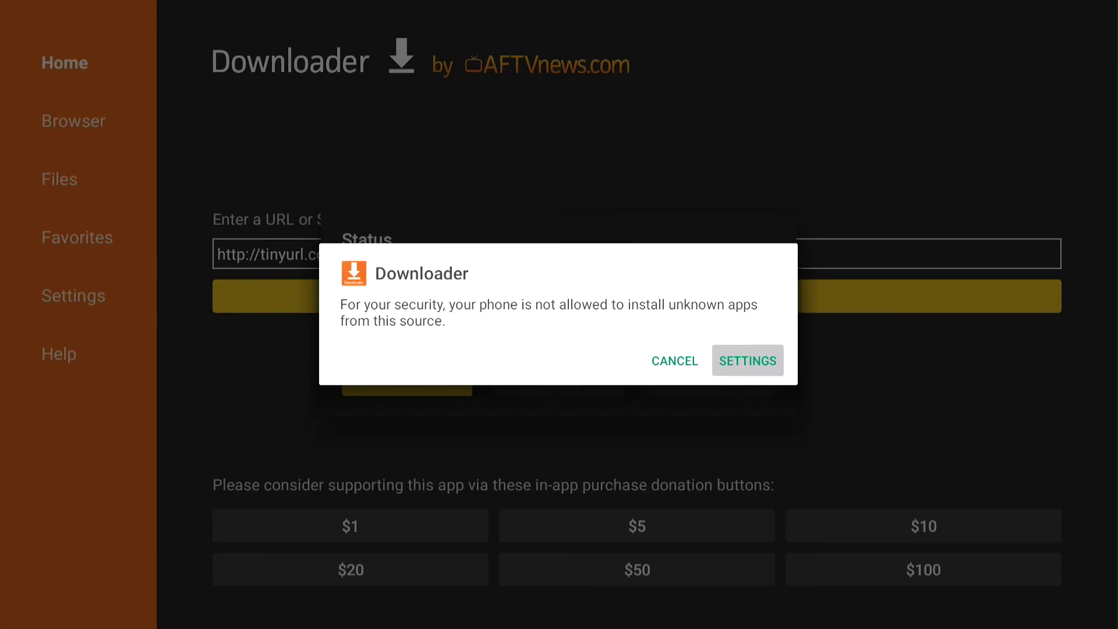
pyautogui.press('Return')
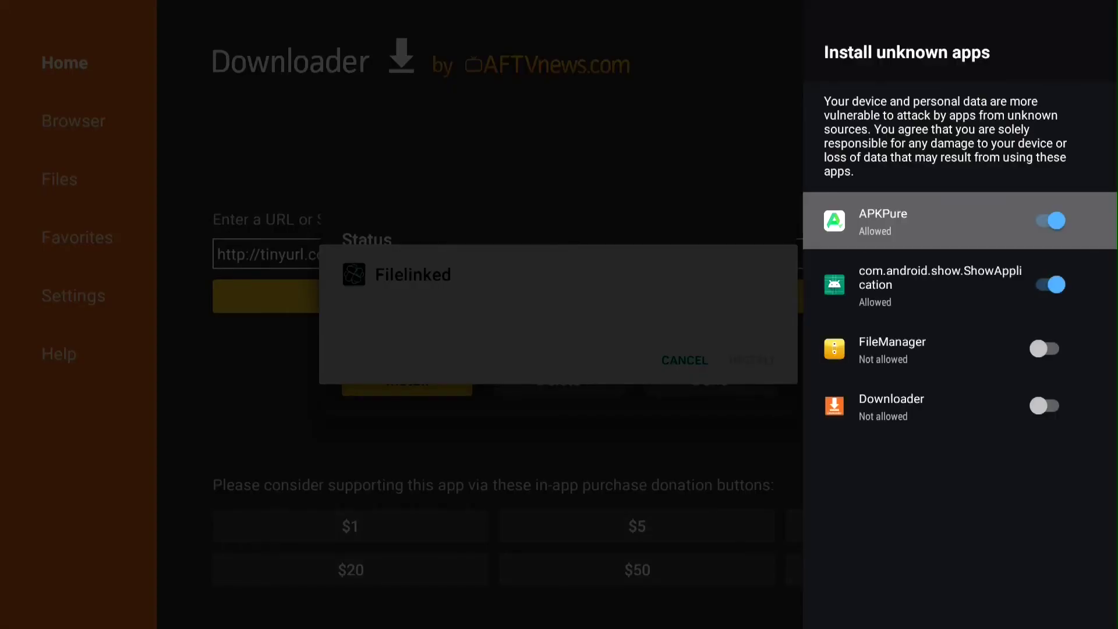
pyautogui.press('Down')
pyautogui.press('Down')
pyautogui.press('Down')
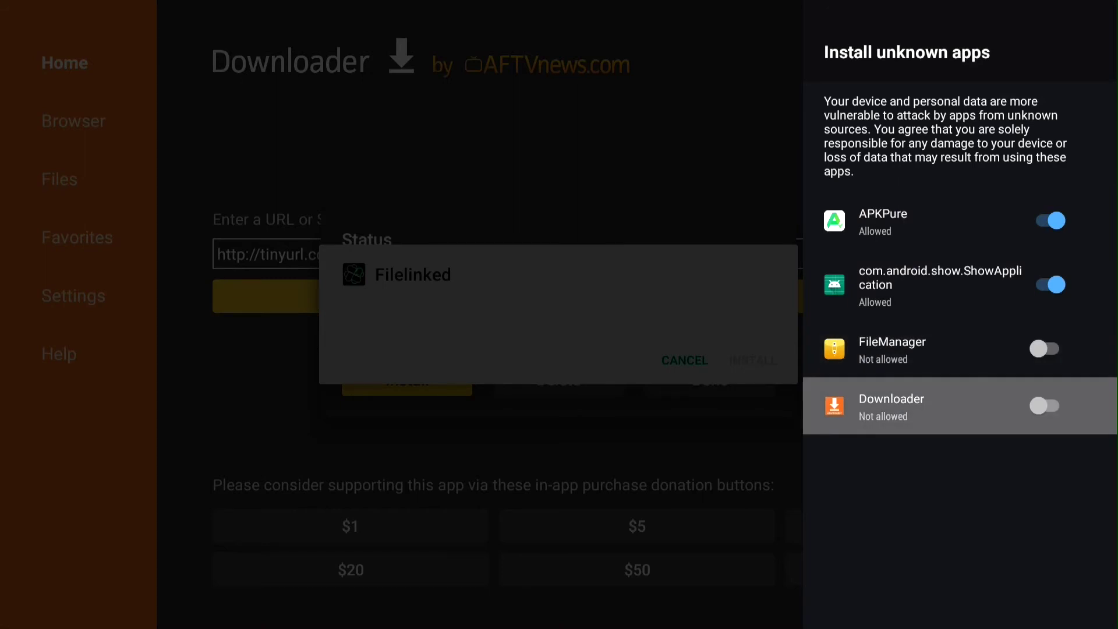
pyautogui.press('Return')
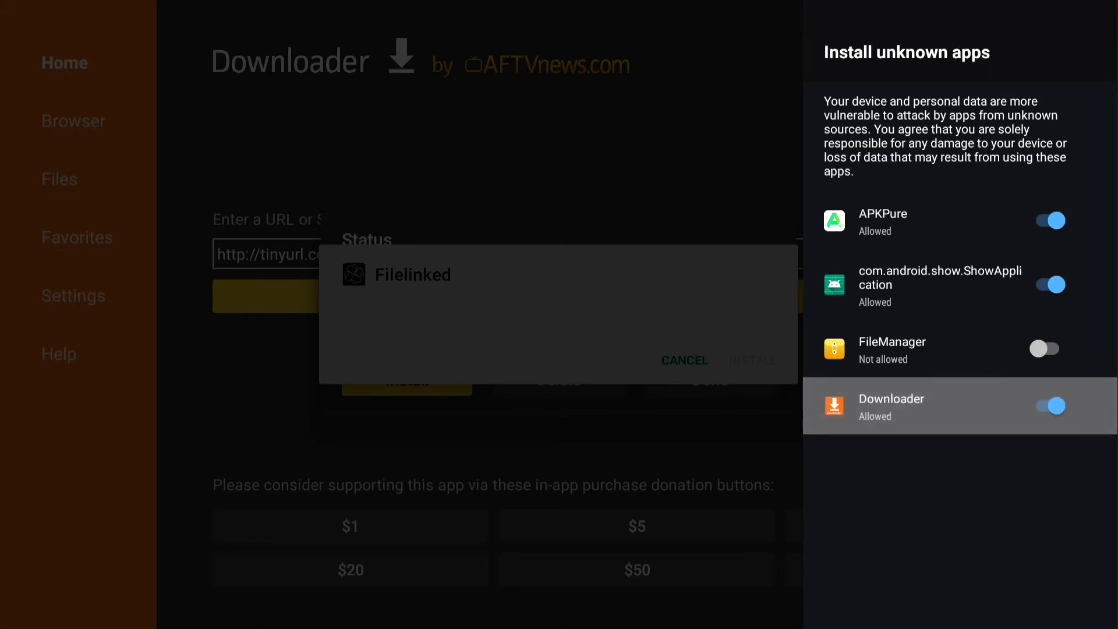
pyautogui.press('Escape')
pyautogui.press('Escape')
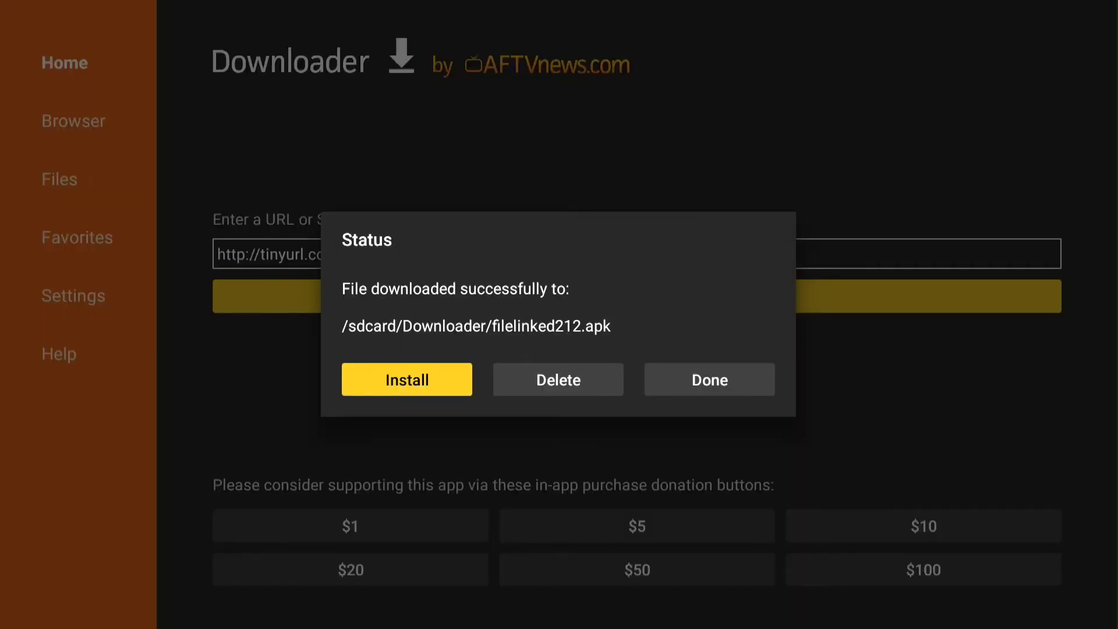
# Step: Install the downloaded FileLinked APK and finish with DONE
pyautogui.press('Return')
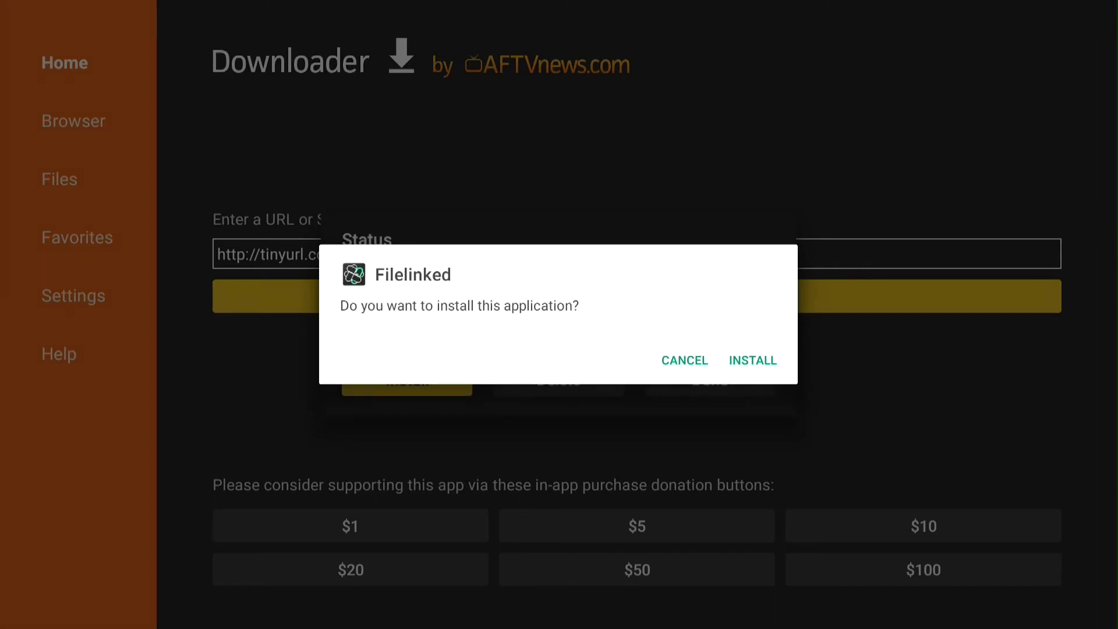
pyautogui.press('Down')
pyautogui.press('Right')
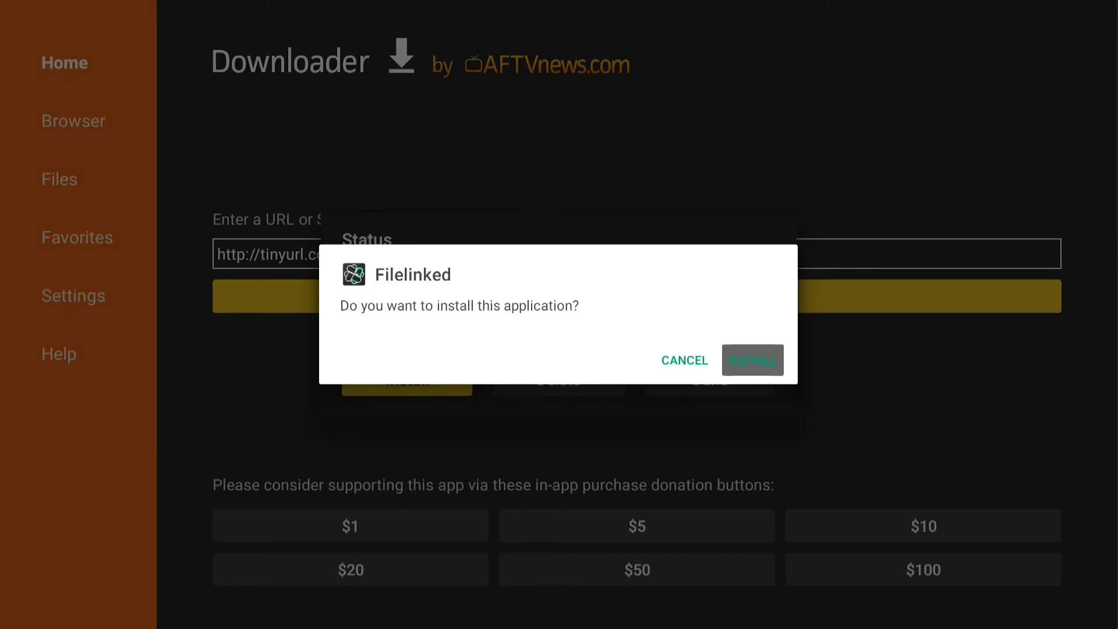
pyautogui.press('Return')
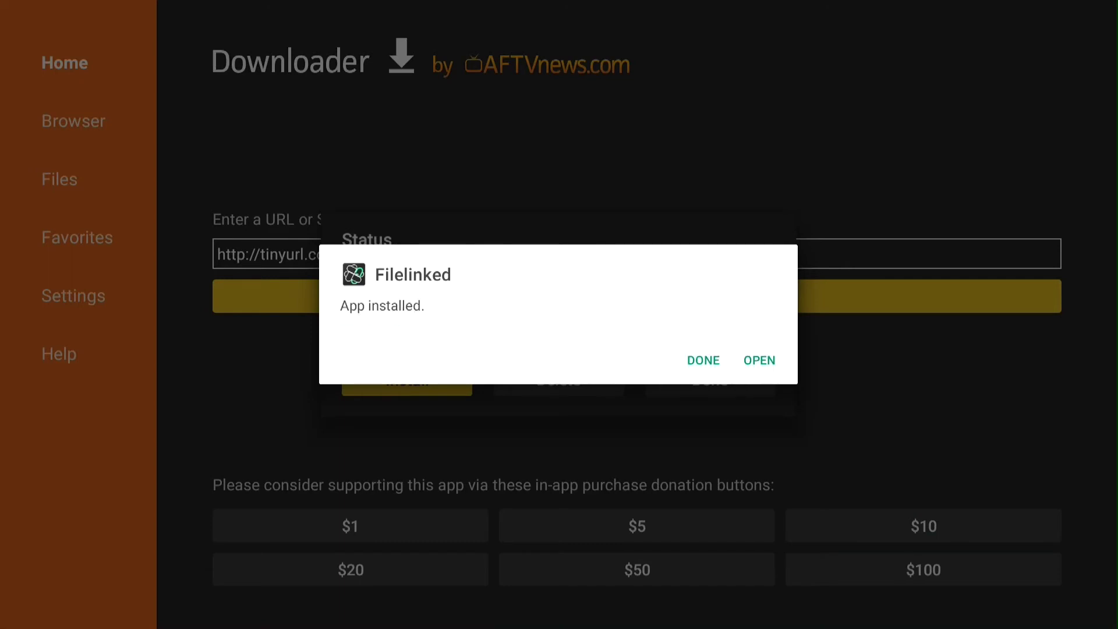
pyautogui.press('Down')
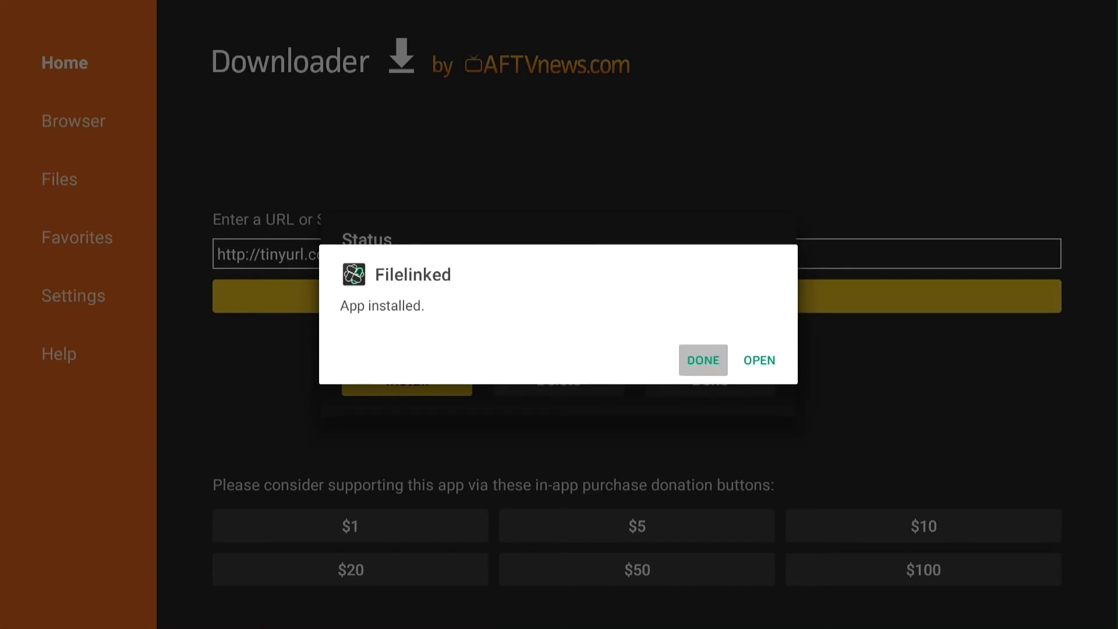
pyautogui.press('Return')
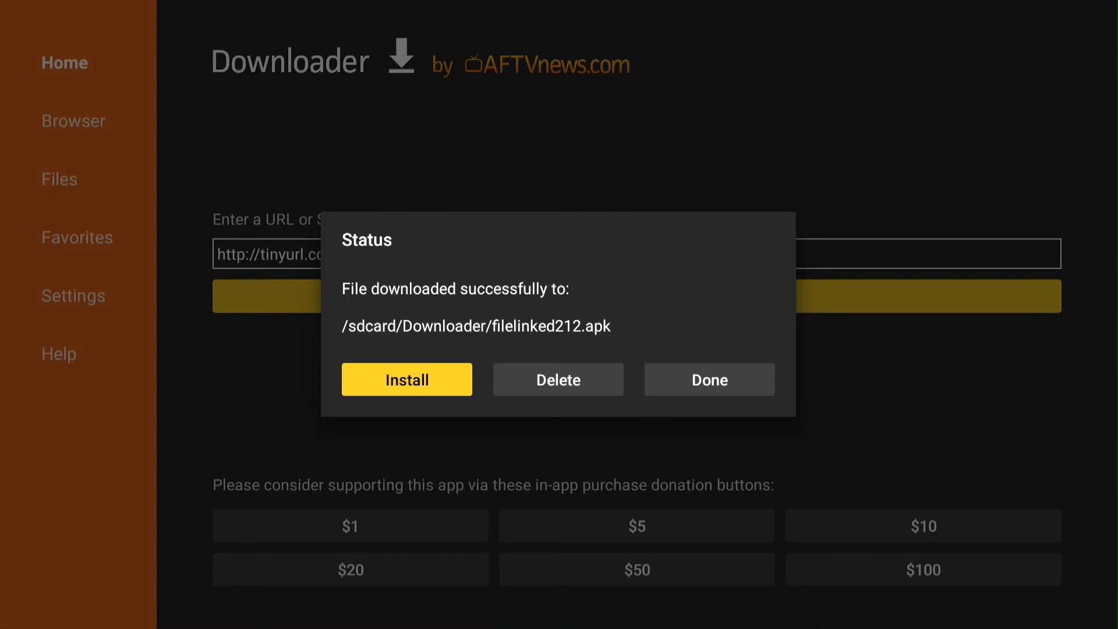
# Step: Delete filelinked212.apk and confirm the deletion
pyautogui.press('Right')
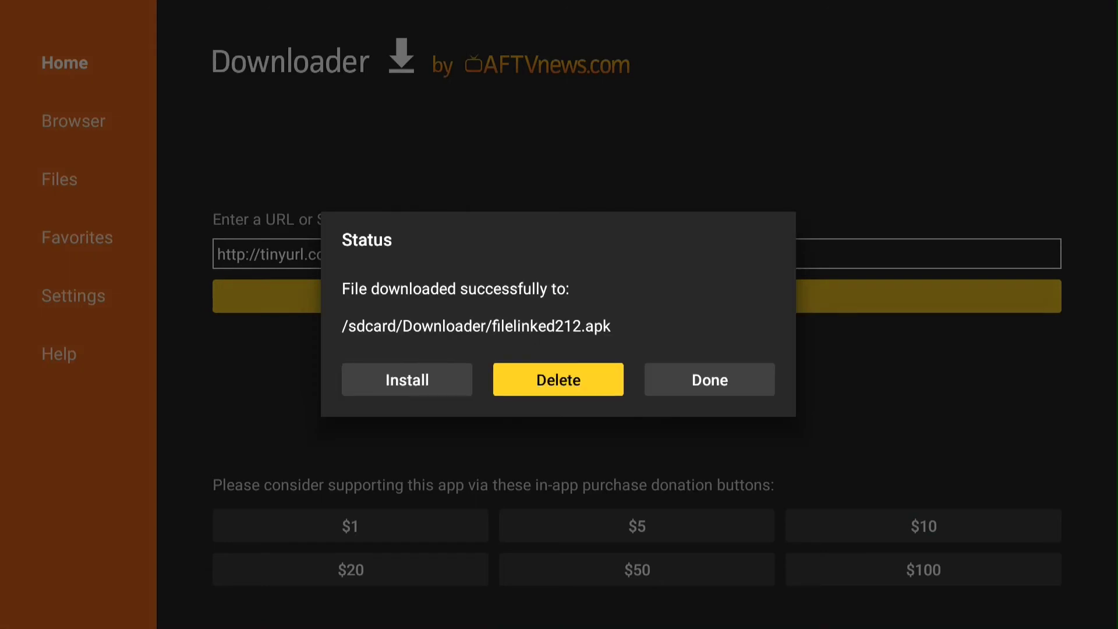
pyautogui.press('Return')
pyautogui.press('Left')
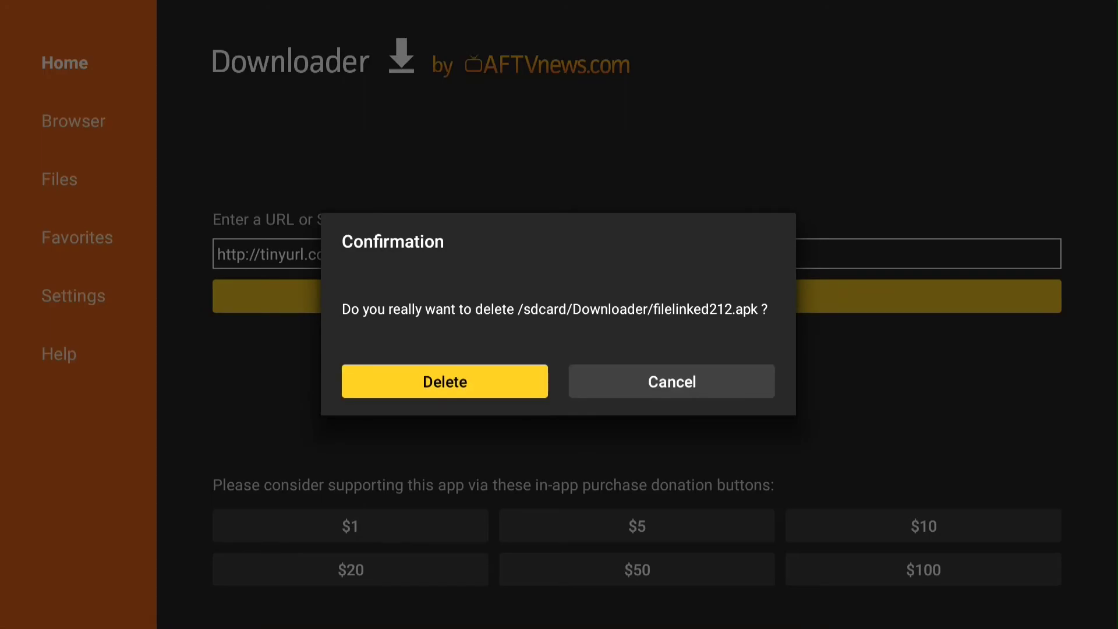
pyautogui.press('Return')
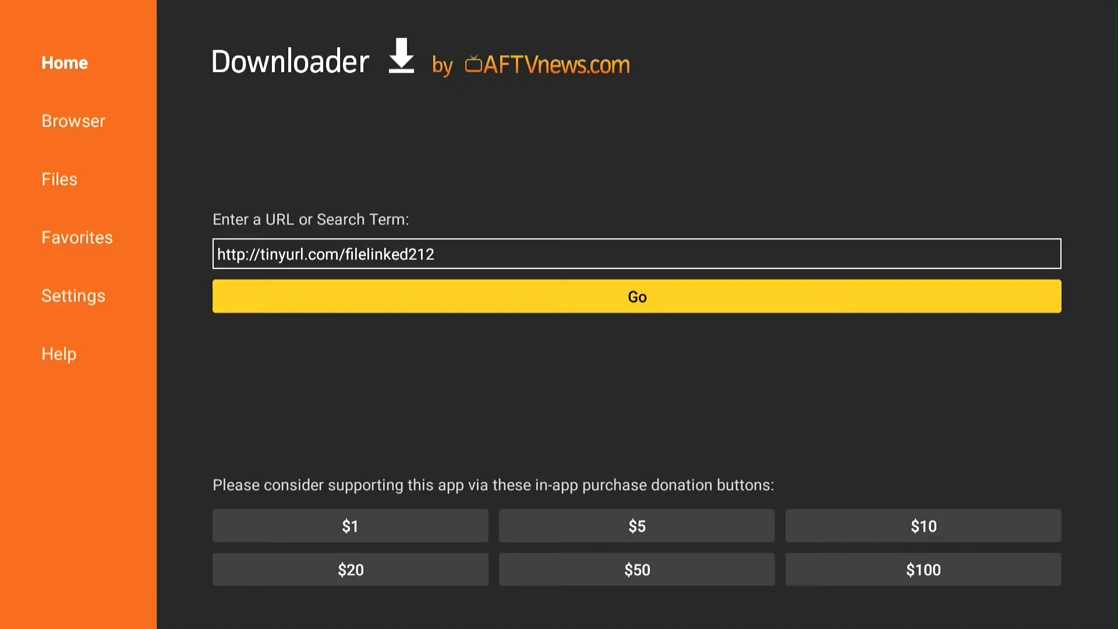
# Step: Go Home, open My APPS, and move to the Filelinked icon
pyautogui.press('Home')
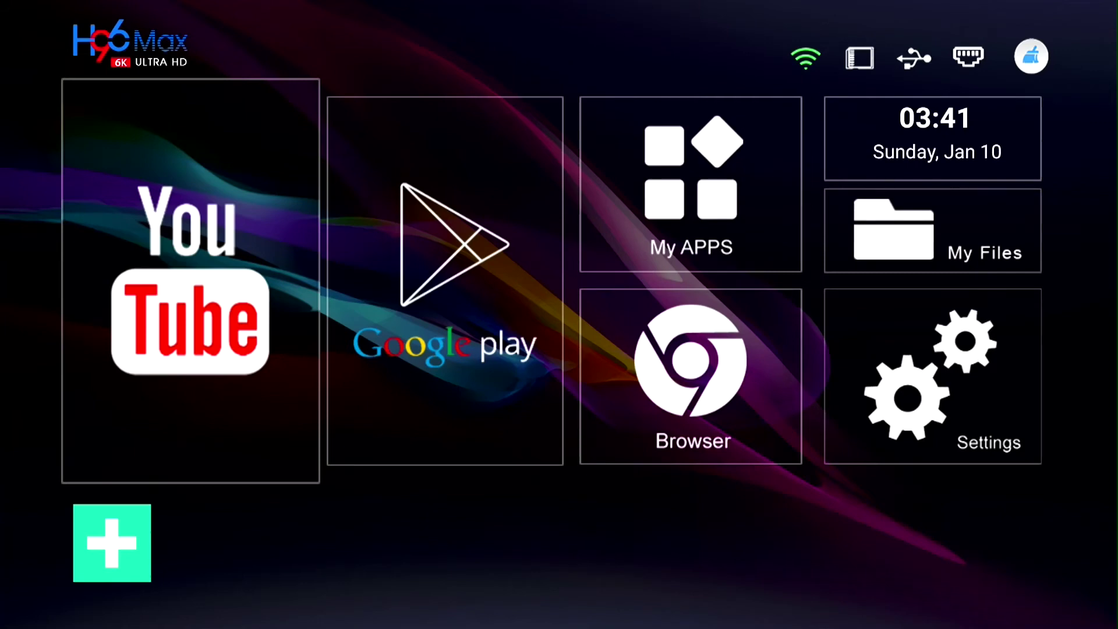
pyautogui.press('Right')
pyautogui.press('Right')
pyautogui.press('Up')
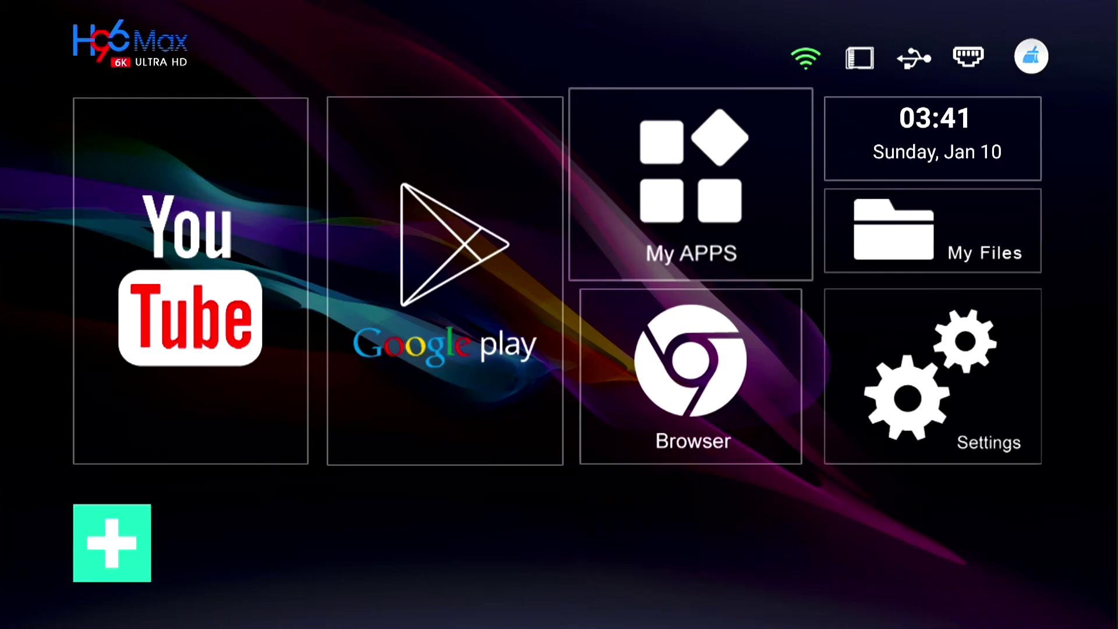
pyautogui.press('Return')
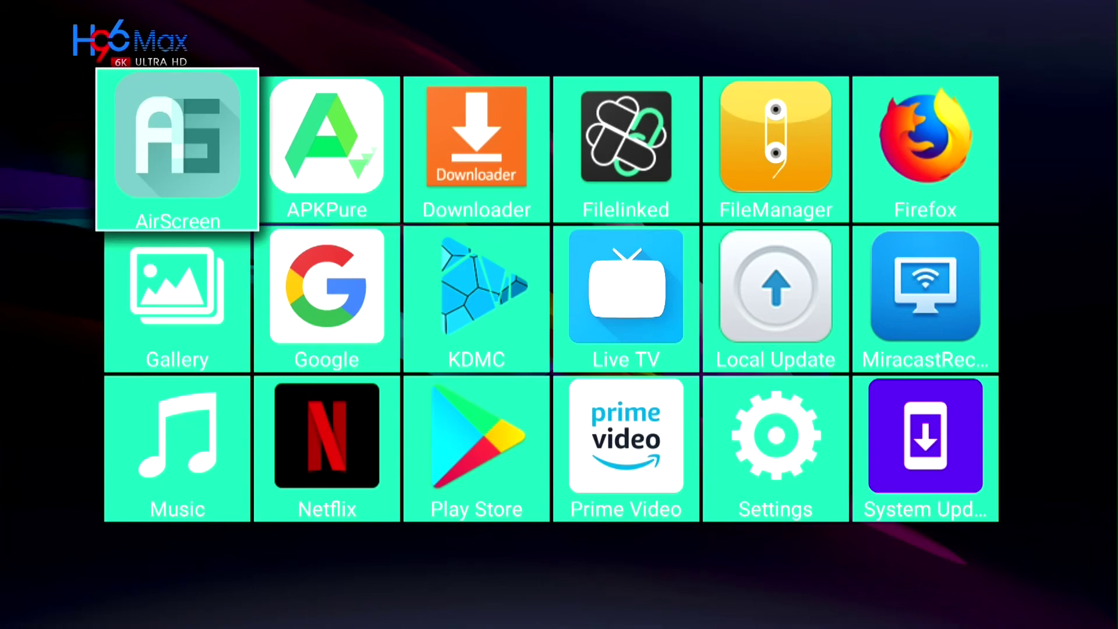
pyautogui.press('Right')
pyautogui.press('Right')
pyautogui.press('Right')
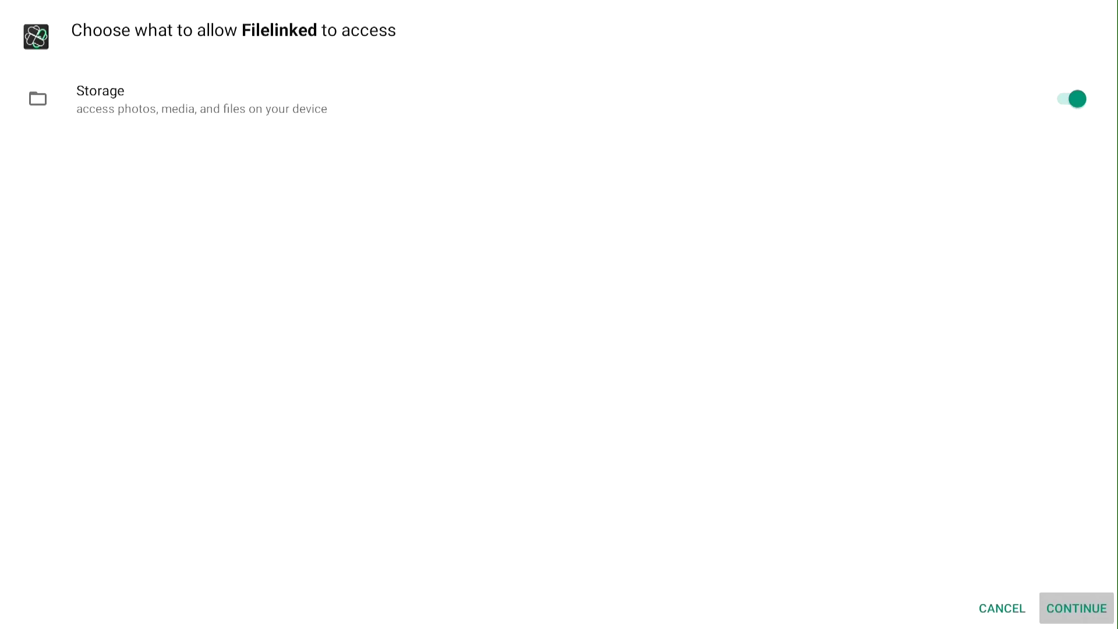
# Step: Grant FileLinked storage access, dismiss the compatibility warning, and select the Enter Code! field
pyautogui.press('Return')
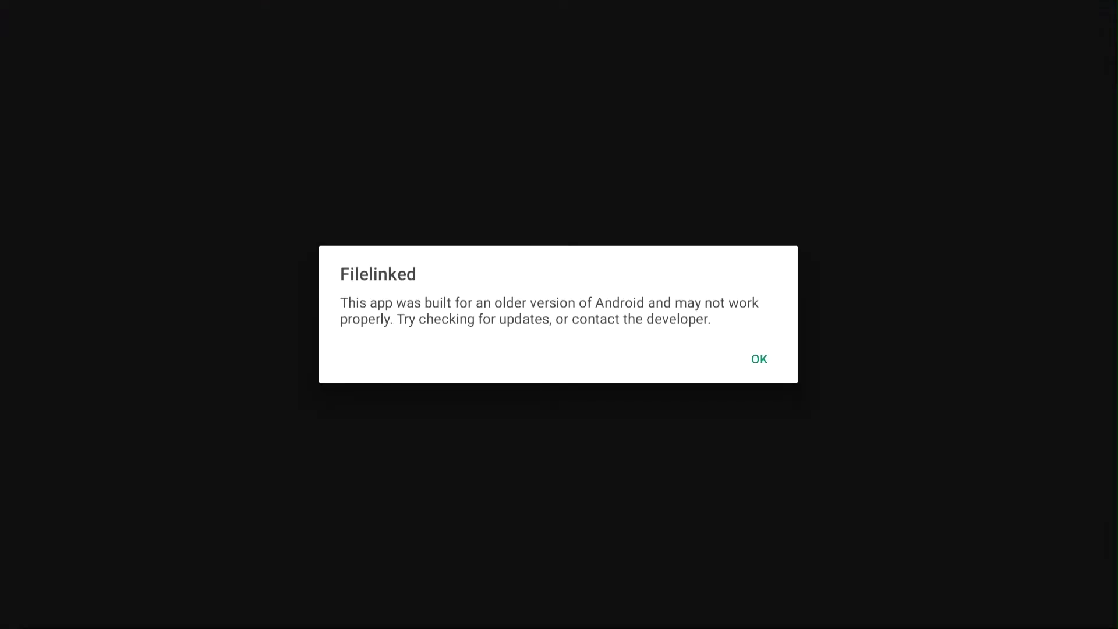
pyautogui.press('Down')
pyautogui.press('Return')
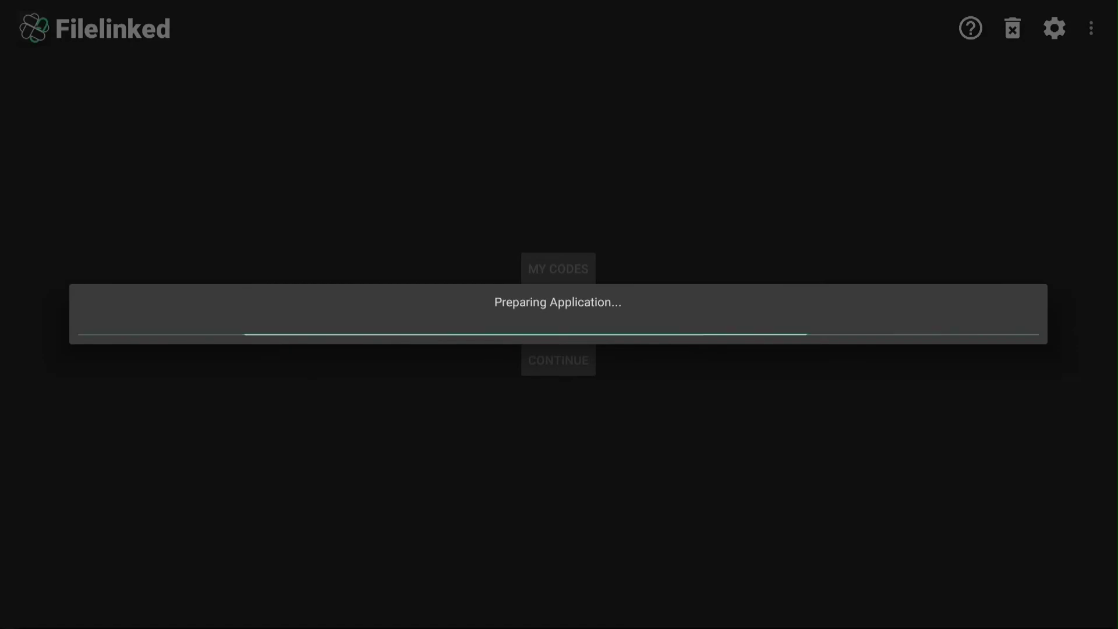
pyautogui.press('Return')
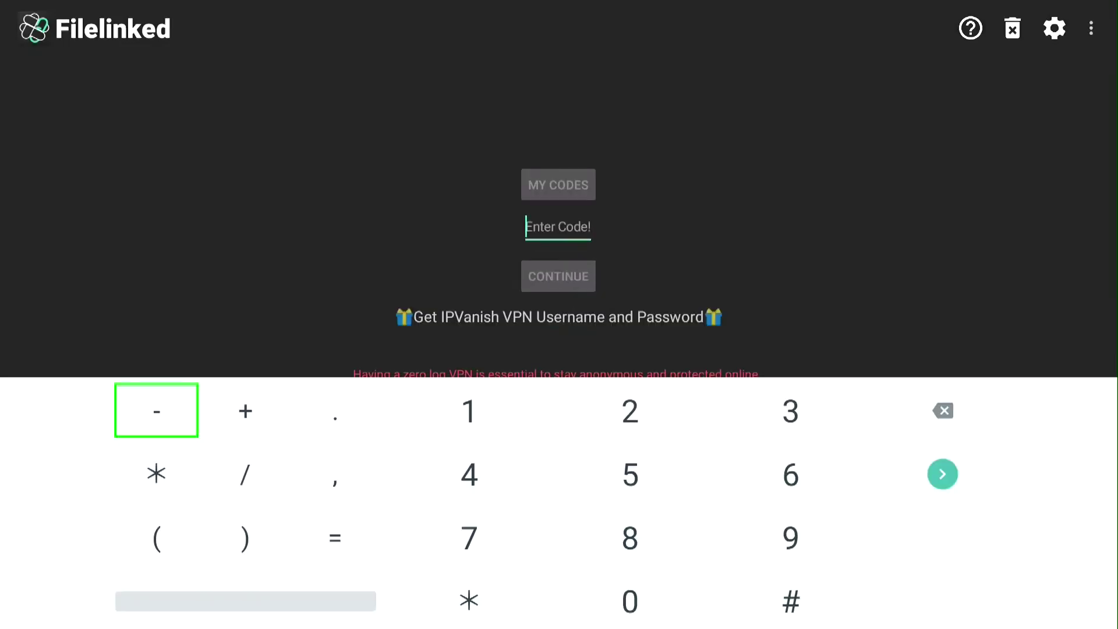
# Step: Enter store code 46618825 on the number pad, close the keypad, and move to CONTINUE
pyautogui.press('Down')
pyautogui.press('Right')
pyautogui.press('Right')
pyautogui.press('Right')
pyautogui.press('Right')
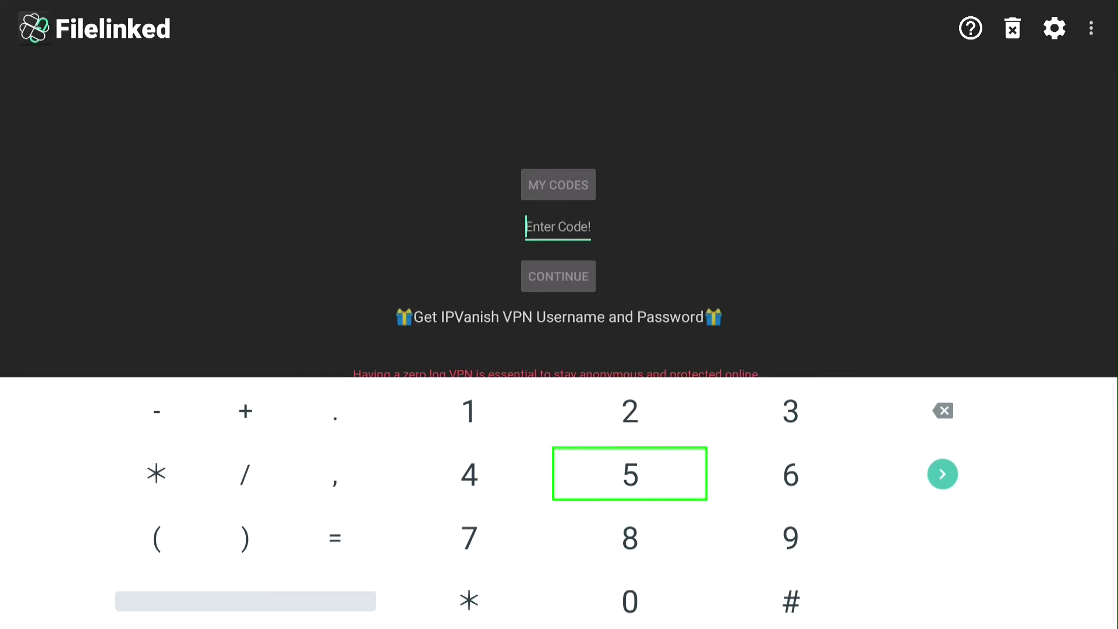
pyautogui.press('Left')
pyautogui.press('Return')
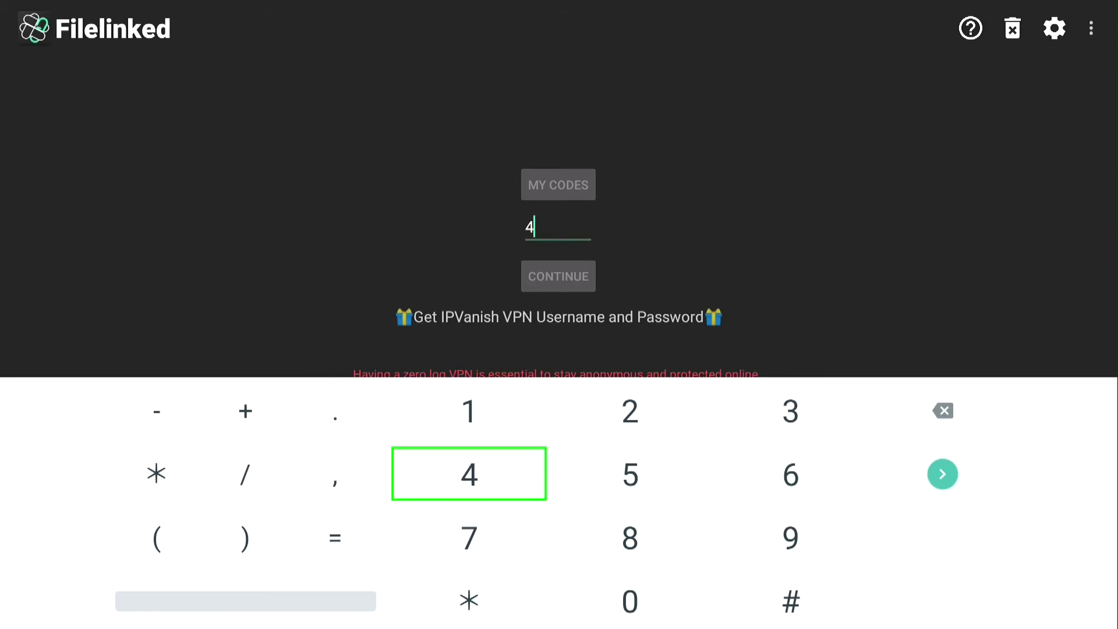
pyautogui.press('Right')
pyautogui.press('Right')
pyautogui.press('Return')
pyautogui.press('Return')
pyautogui.press('Left')
pyautogui.press('Left')
pyautogui.press('Left')
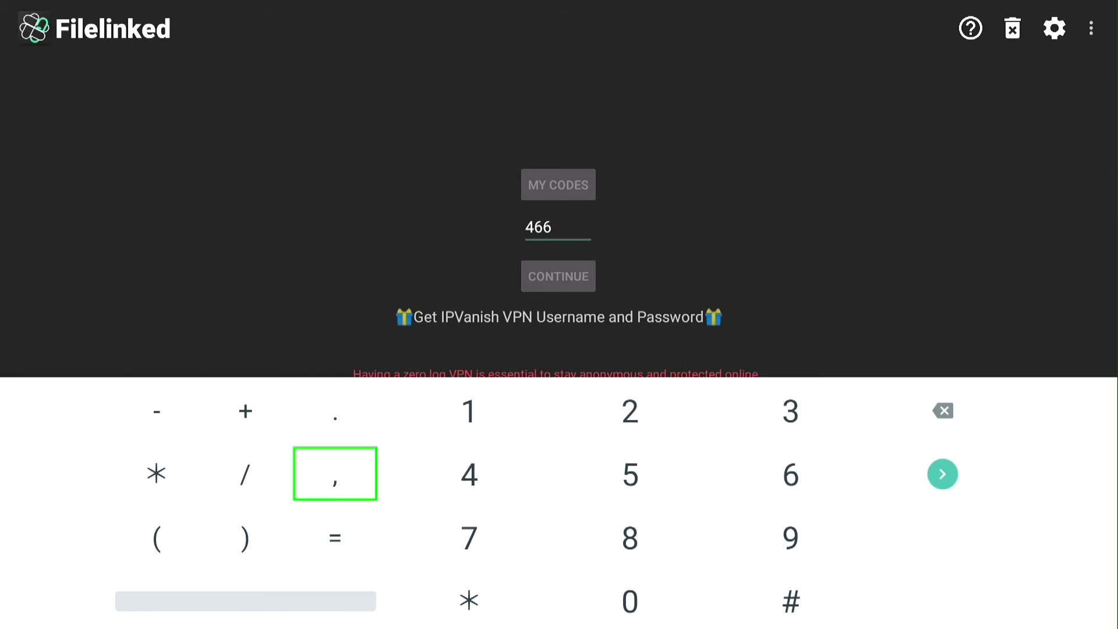
pyautogui.press('Right')
pyautogui.press('Up')
pyautogui.press('Return')
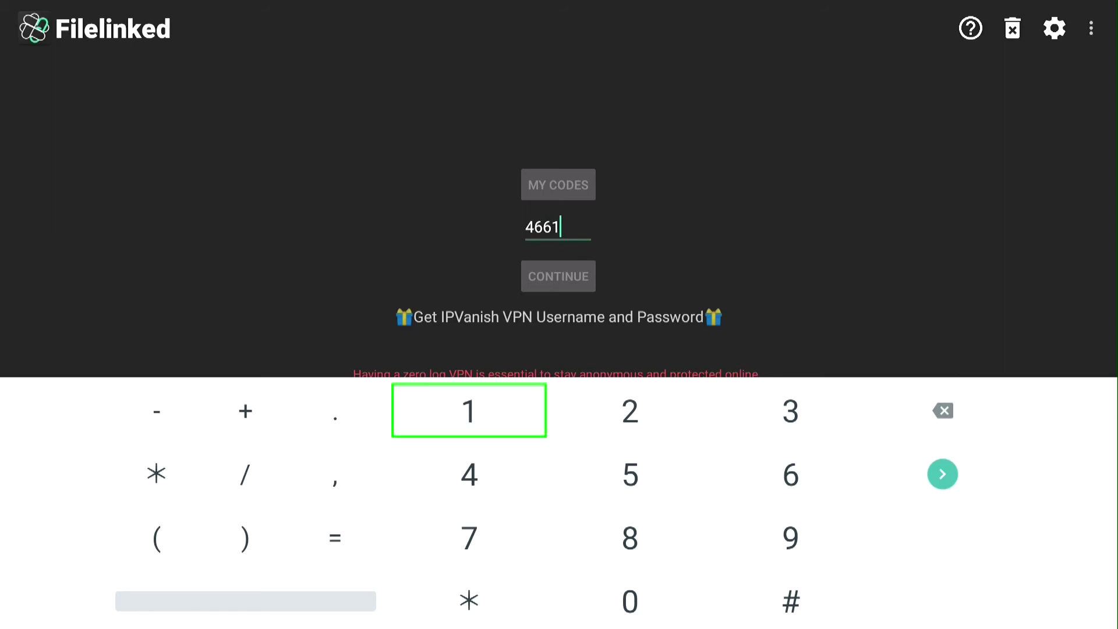
pyautogui.press('Down')
pyautogui.press('Down')
pyautogui.press('Right')
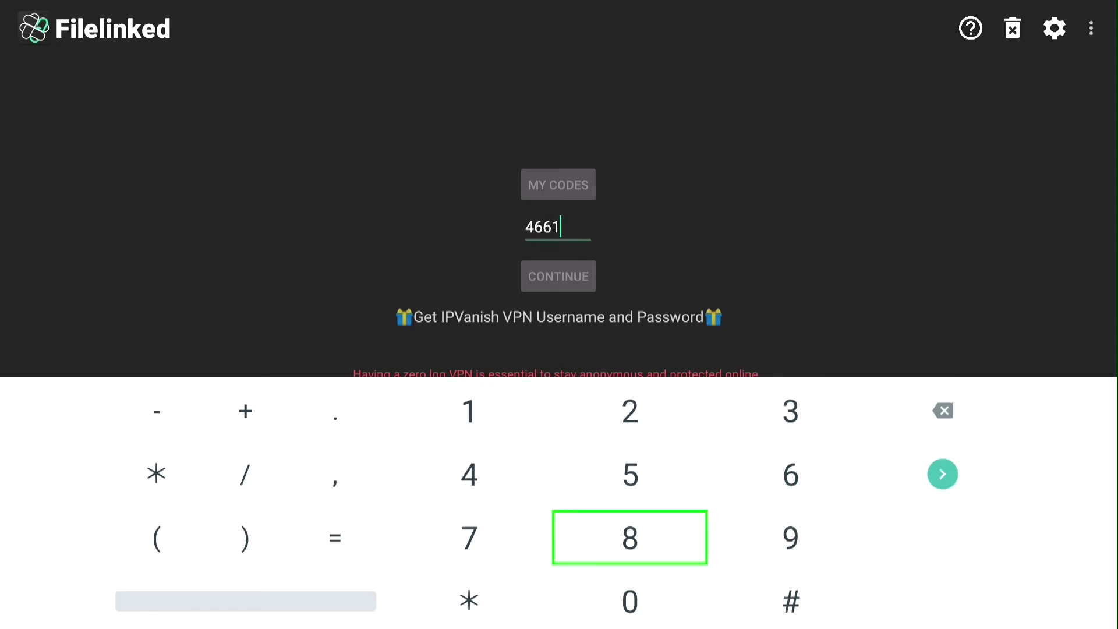
pyautogui.press('Return')
pyautogui.press('Return')
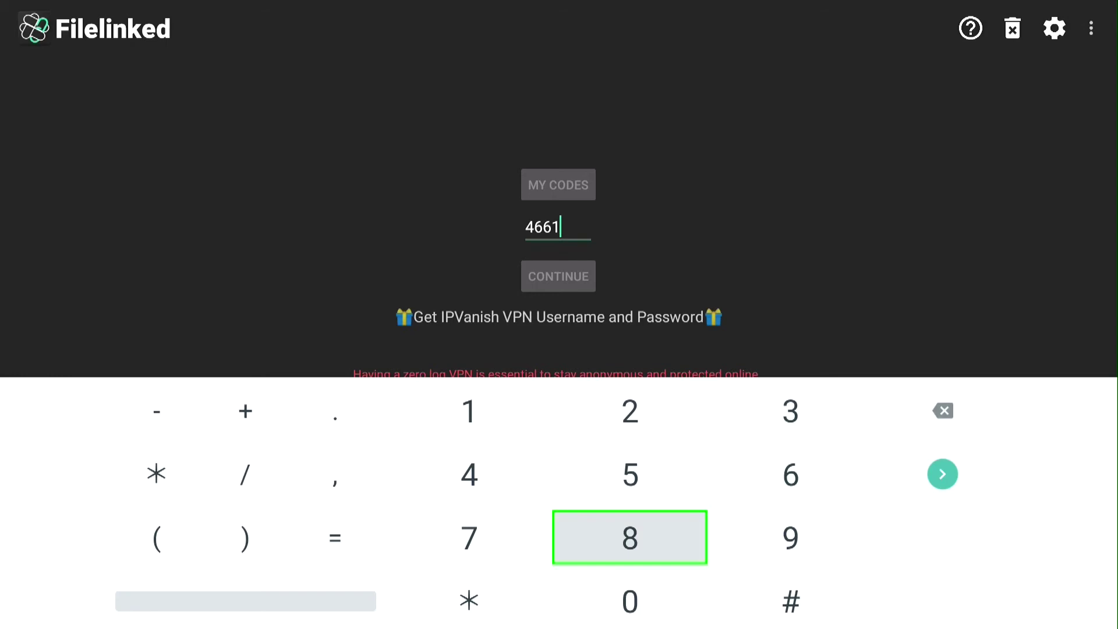
pyautogui.press('Up')
pyautogui.press('Up')
pyautogui.press('Return')
pyautogui.press('Down')
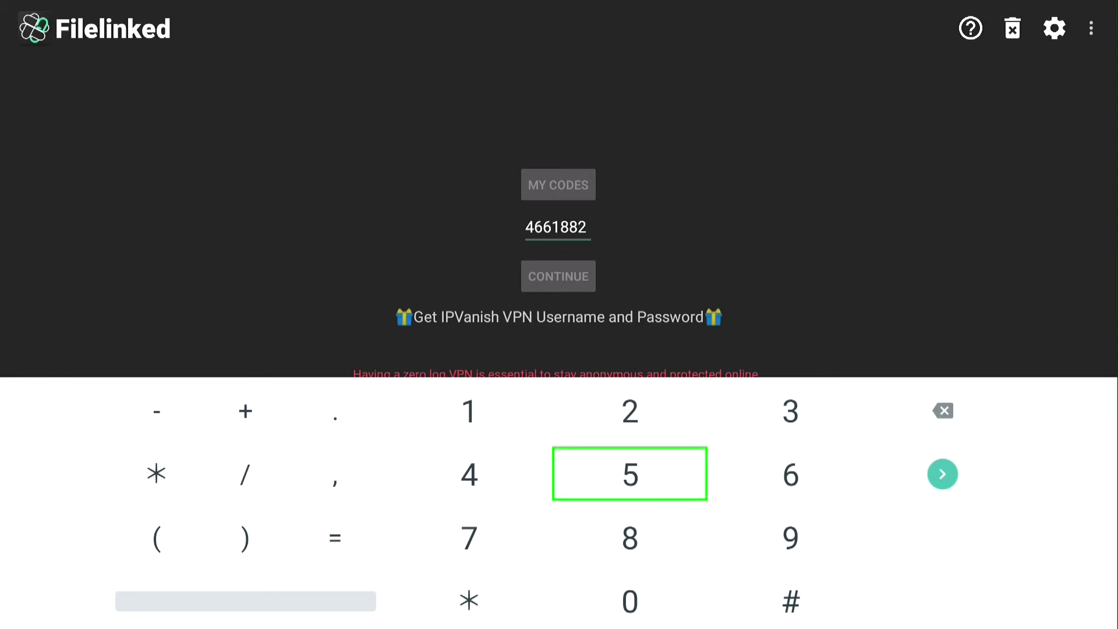
pyautogui.press('Return')
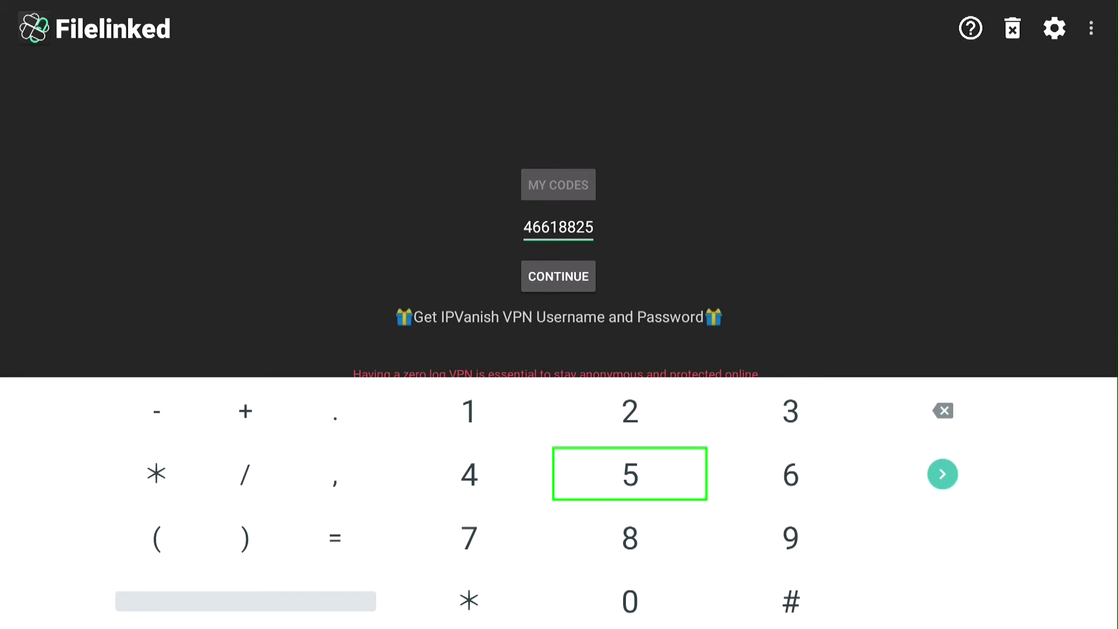
pyautogui.press('Escape')
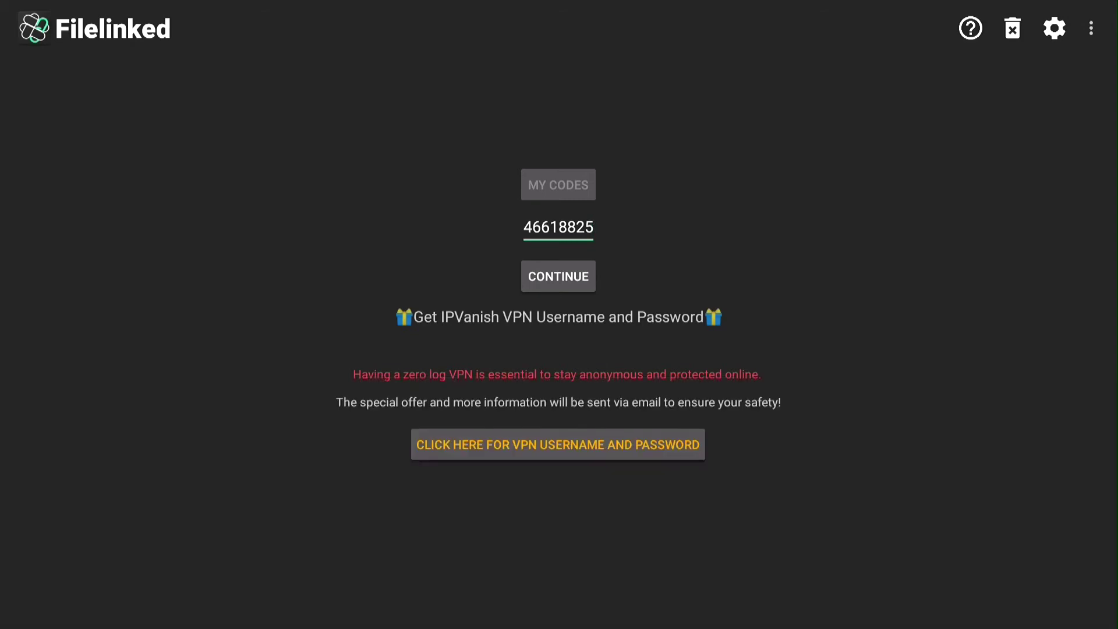
pyautogui.press('Down')
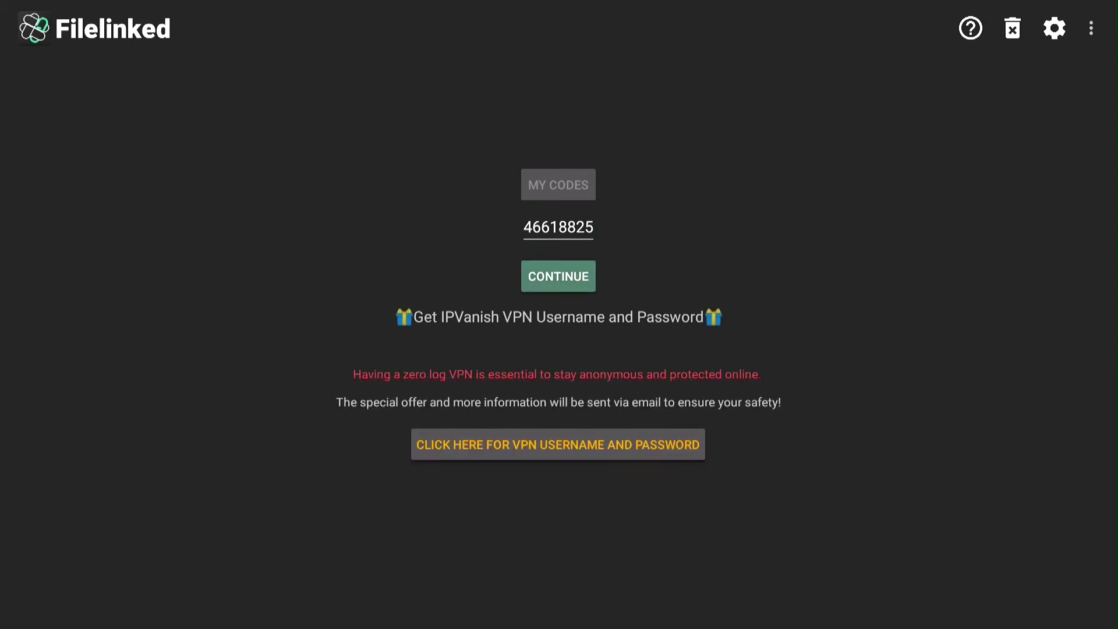
# Step: Submit the store code and type the store's PIN in the Pin required dialog
pyautogui.press('Return')
pyautogui.press('Left')
pyautogui.press('Left')
pyautogui.press('Left')
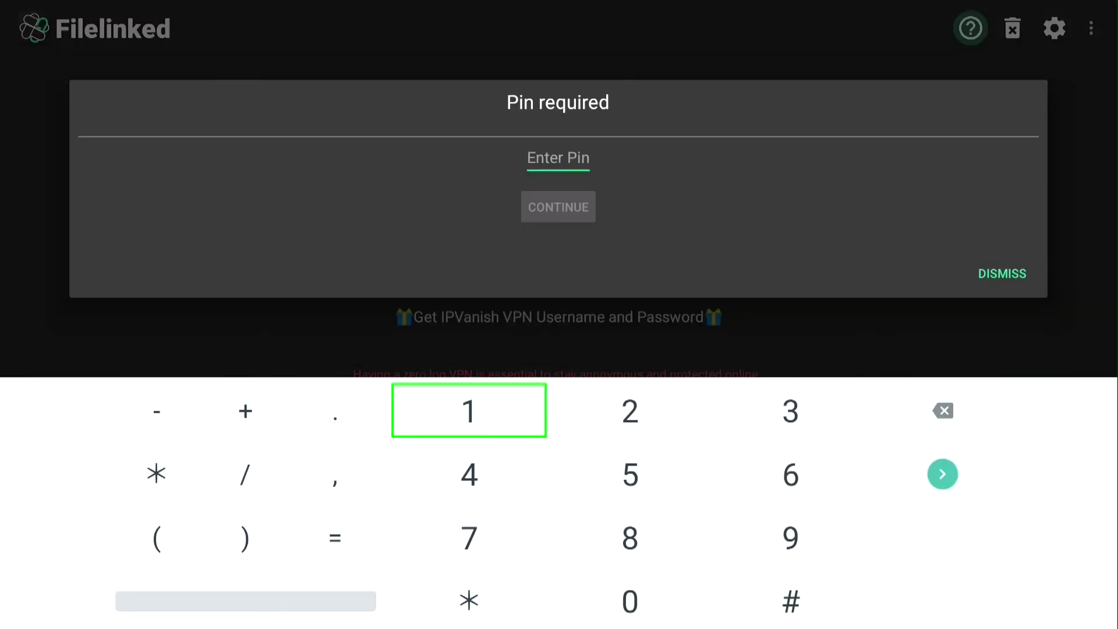
pyautogui.press('Return')
pyautogui.press('Right')
pyautogui.press('Return')
pyautogui.press('Right')
pyautogui.press('Return')
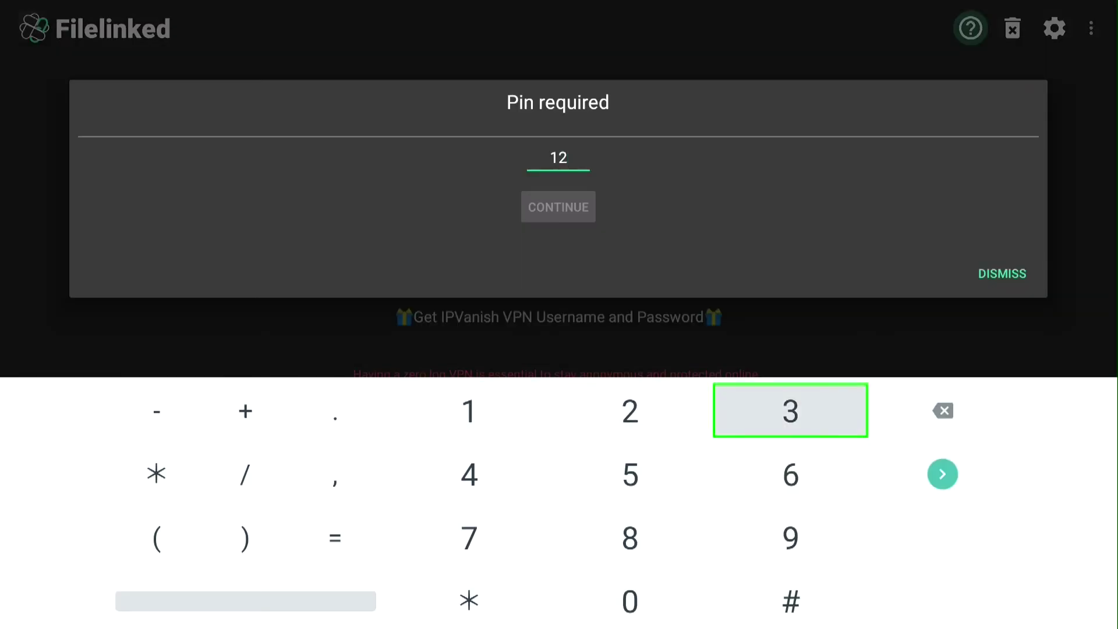
pyautogui.press('Down')
pyautogui.press('Left')
pyautogui.press('Left')
pyautogui.press('Return')
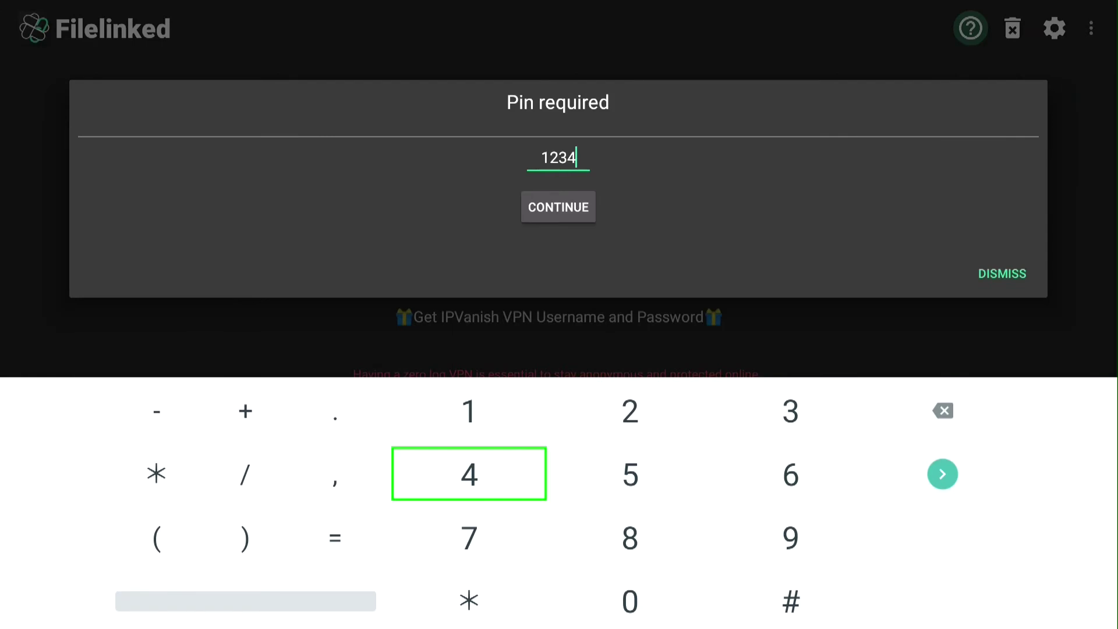
# Step: Close the keypad and confirm the PIN to open the '50 + Best APK APPS' list
pyautogui.press('Escape')
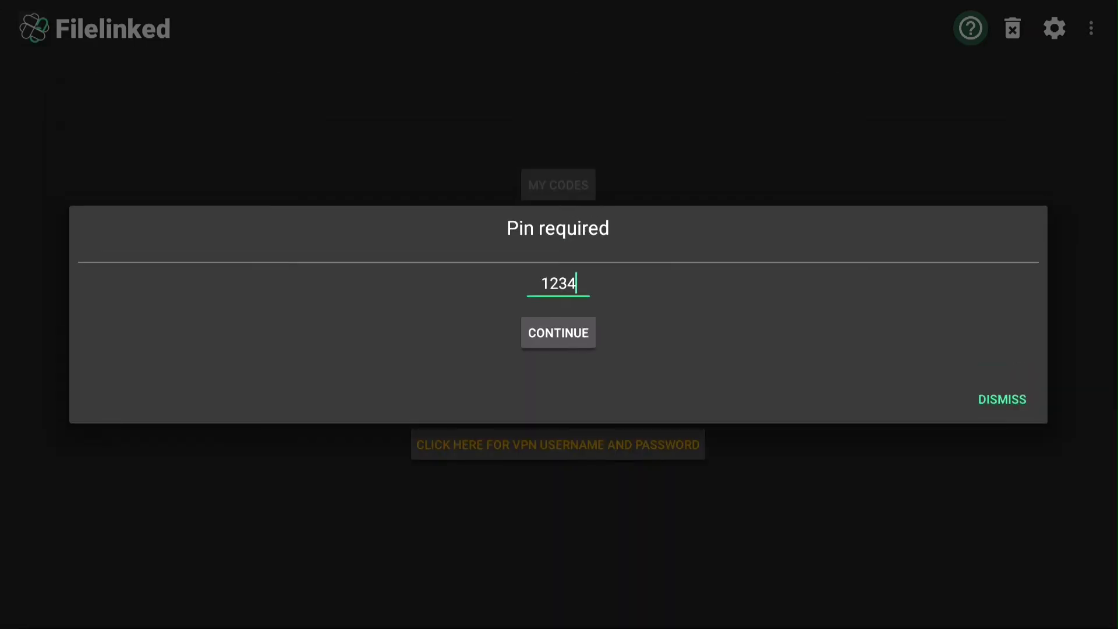
pyautogui.press('Down')
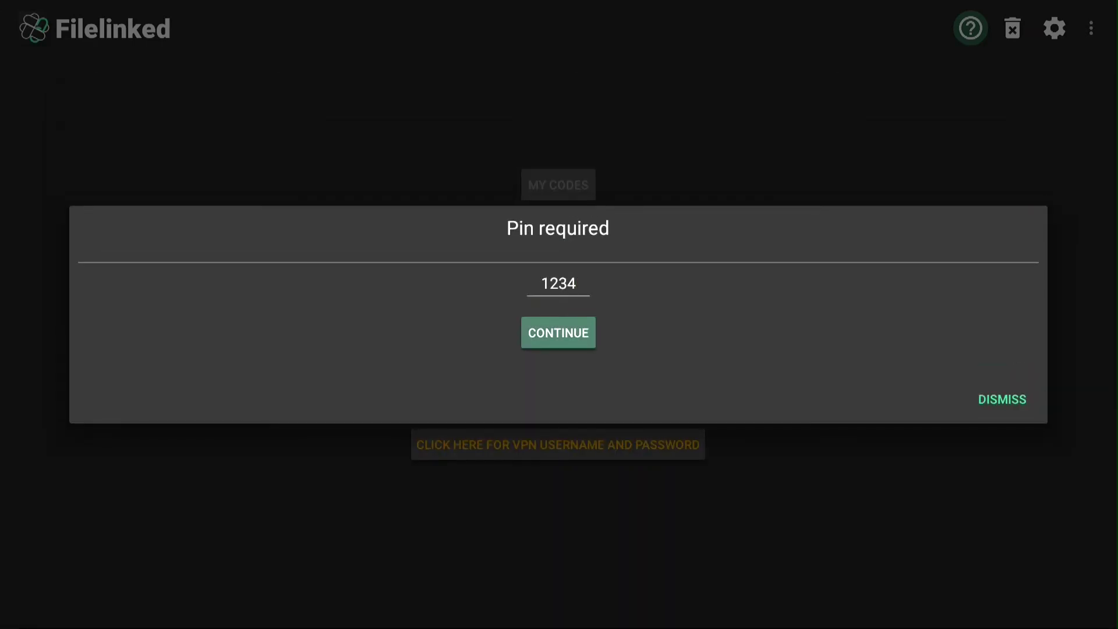
pyautogui.press('Return')
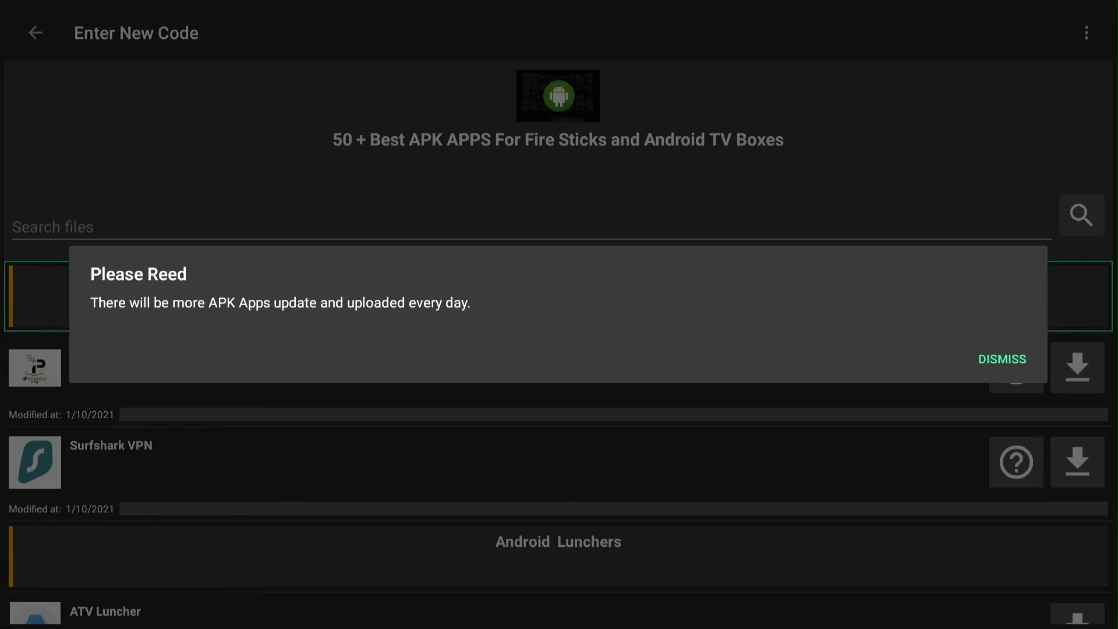
# Step: Dismiss the 'Please Reed' notice and the Supercharge Guide promo, returning to the app list
pyautogui.press('Down')
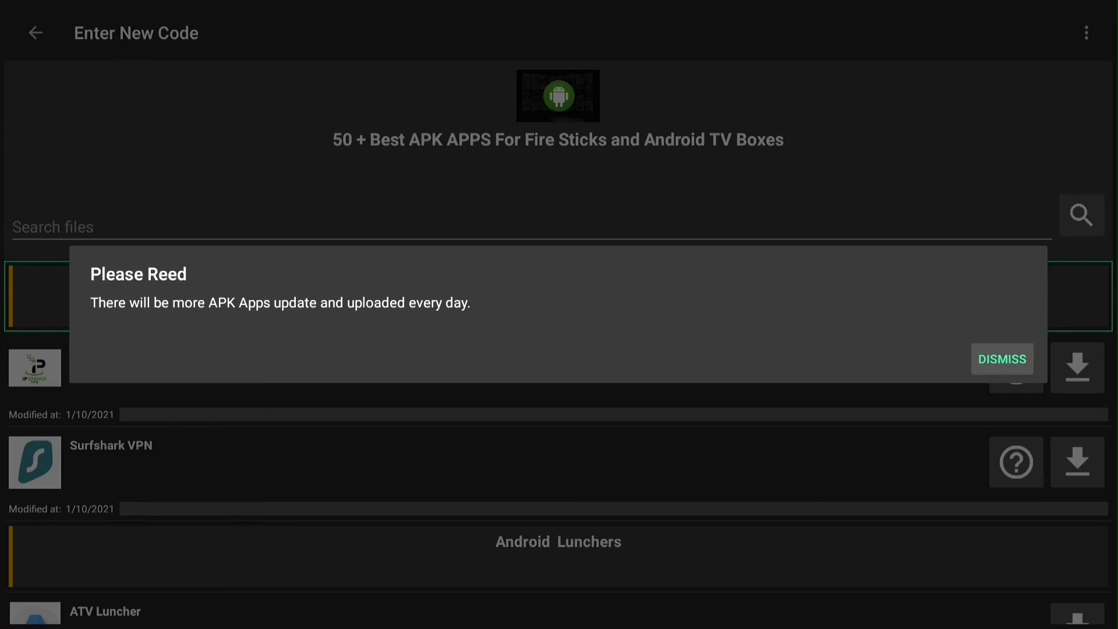
pyautogui.press('Return')
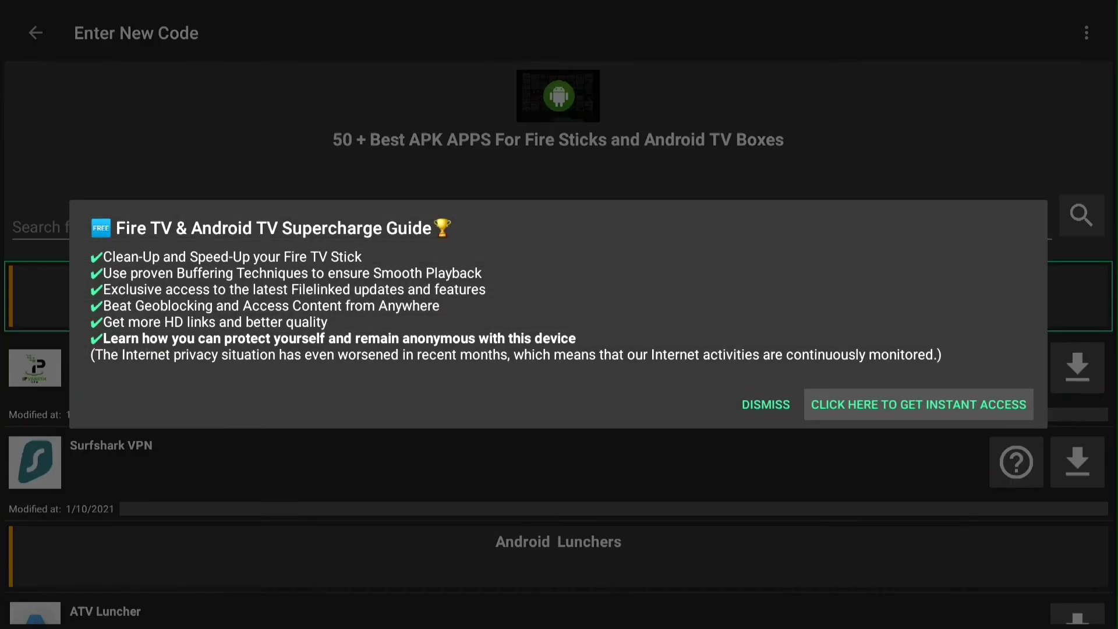
pyautogui.press('Left')
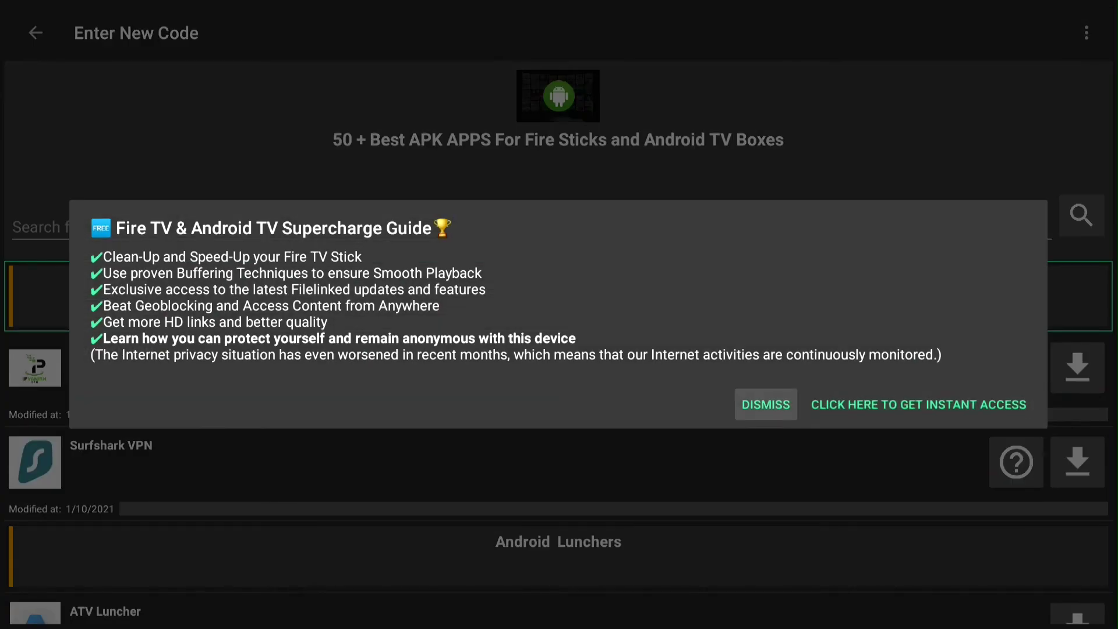
pyautogui.press('Escape')
pyautogui.press('Return')
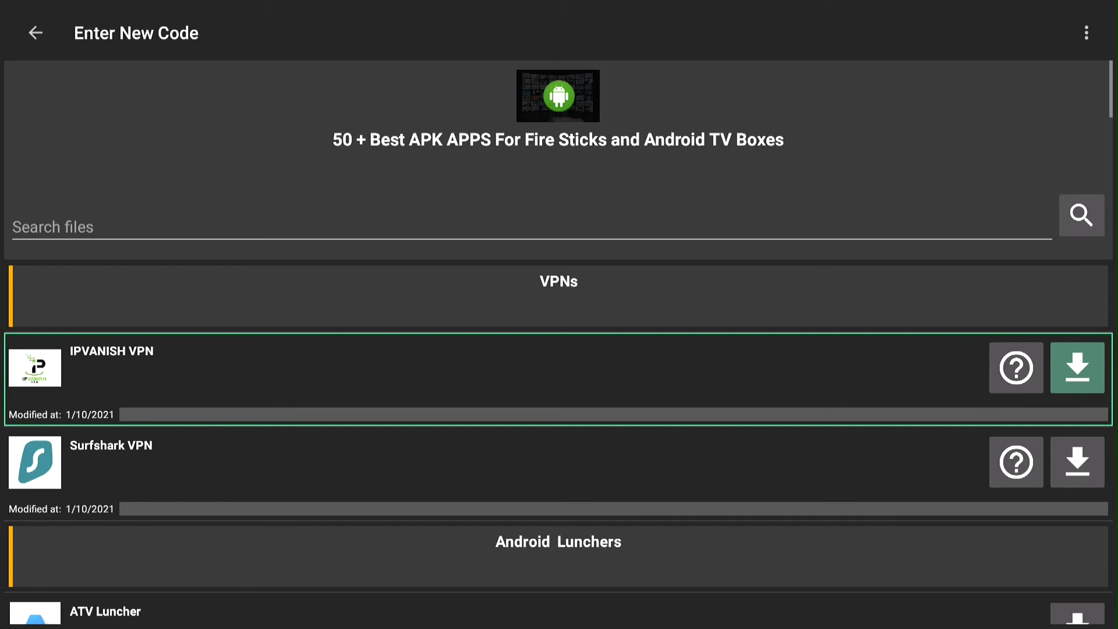
# Step: Download ATV Luncher from the Android Lunchers section until it shows as downloaded
pyautogui.click(1078, 462)
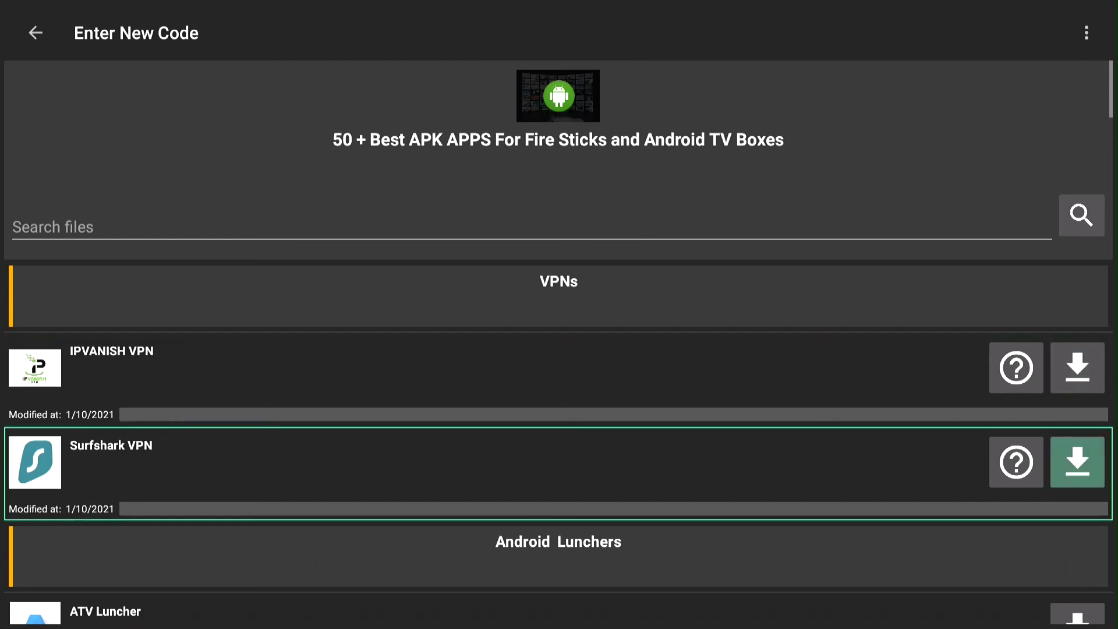
pyautogui.click(558, 557)
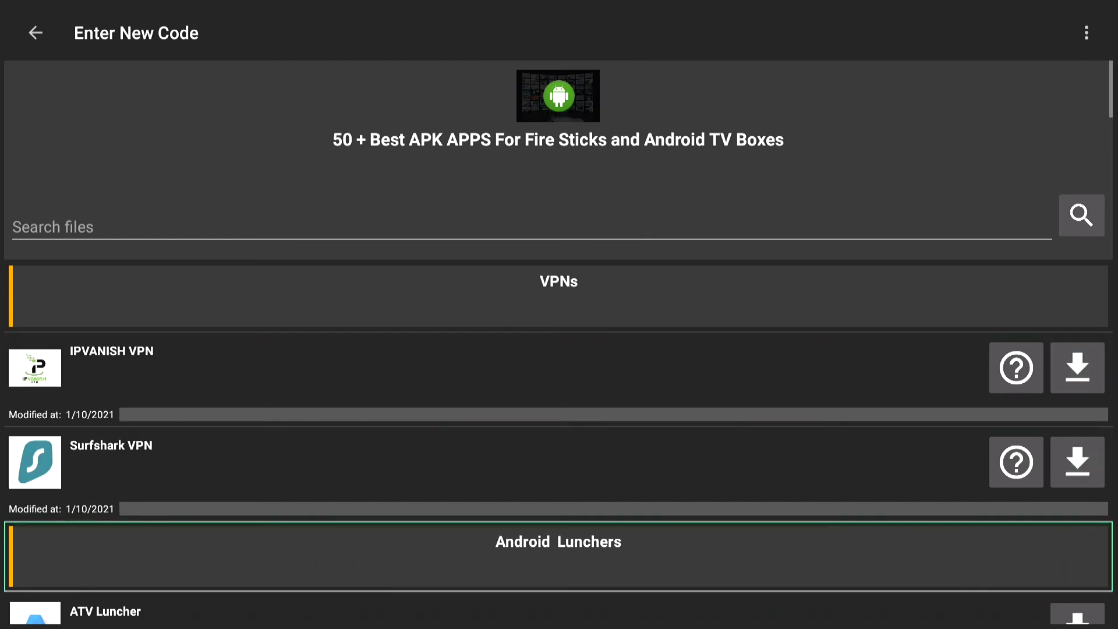
pyautogui.click(1078, 614)
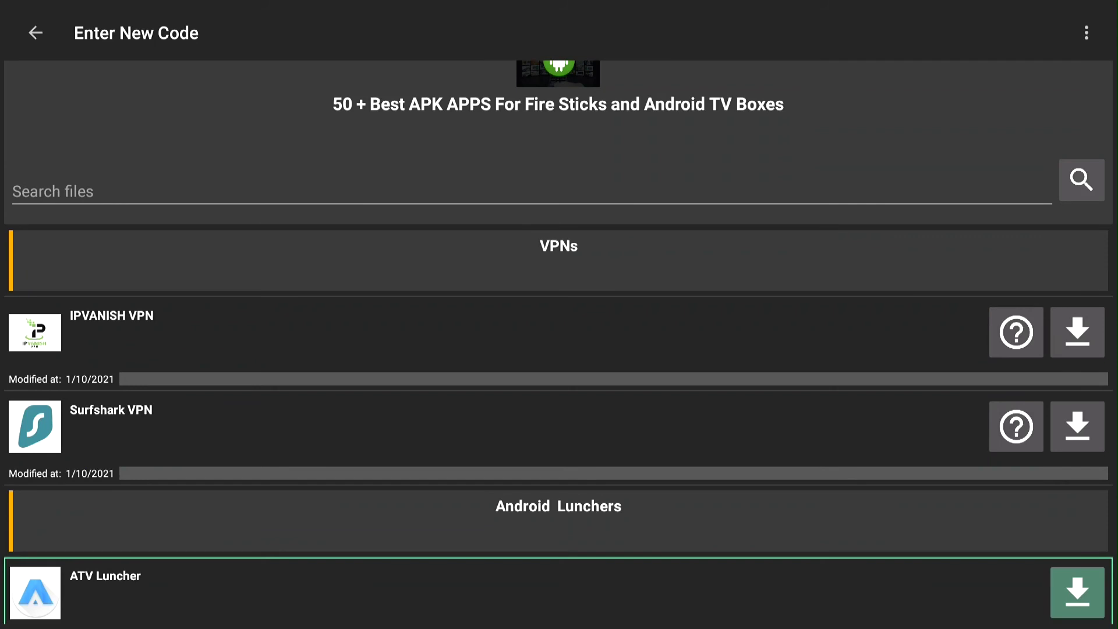
pyautogui.press('Return')
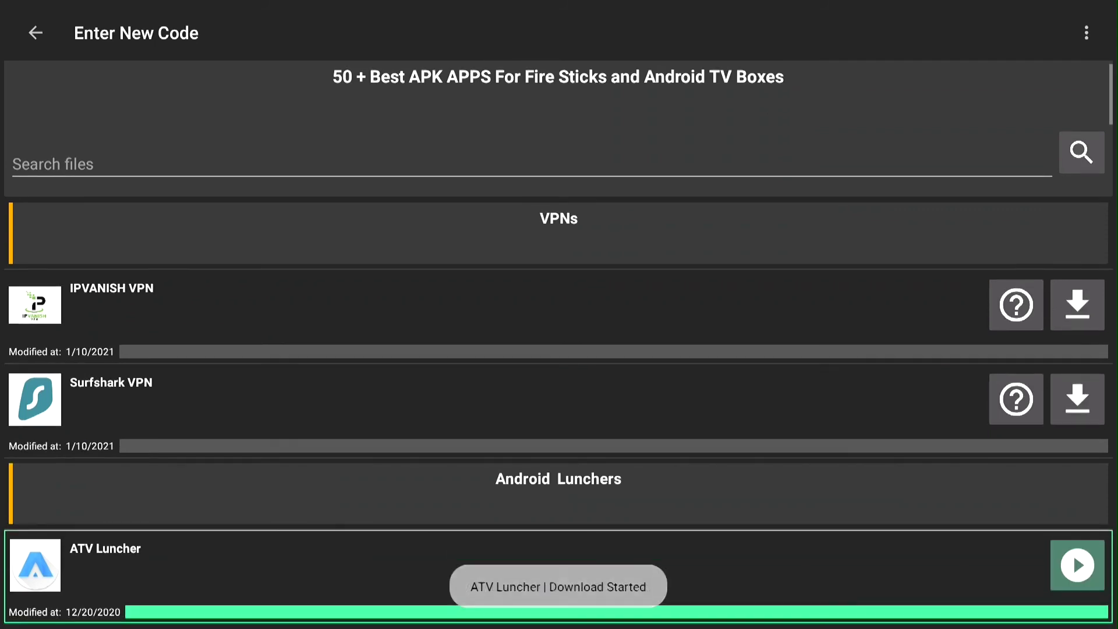
pyautogui.click(1077, 592)
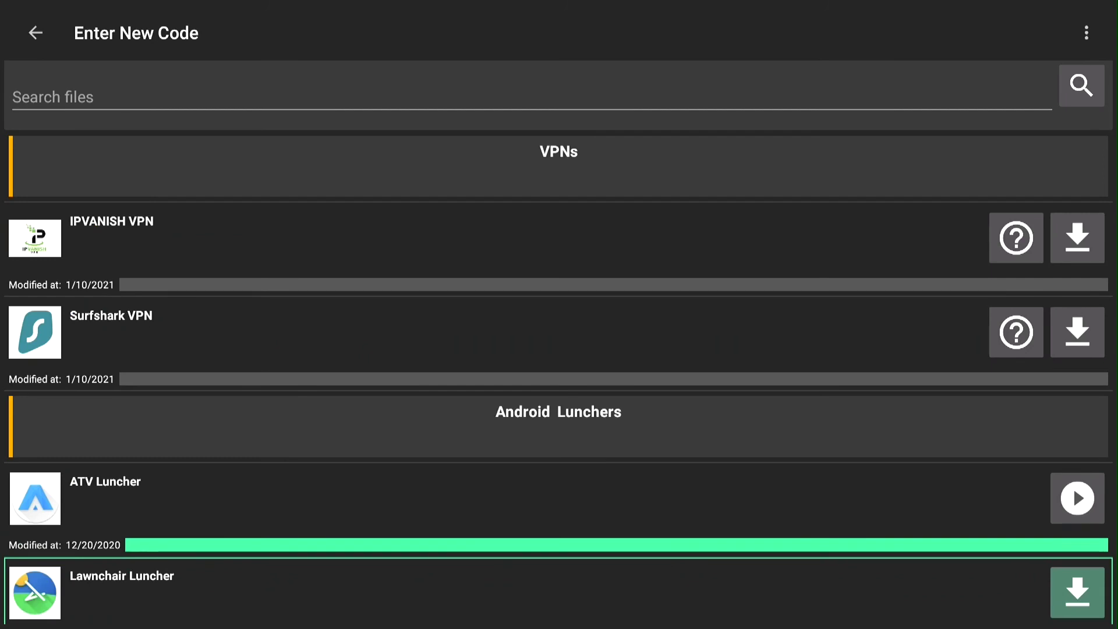
pyautogui.click(1078, 498)
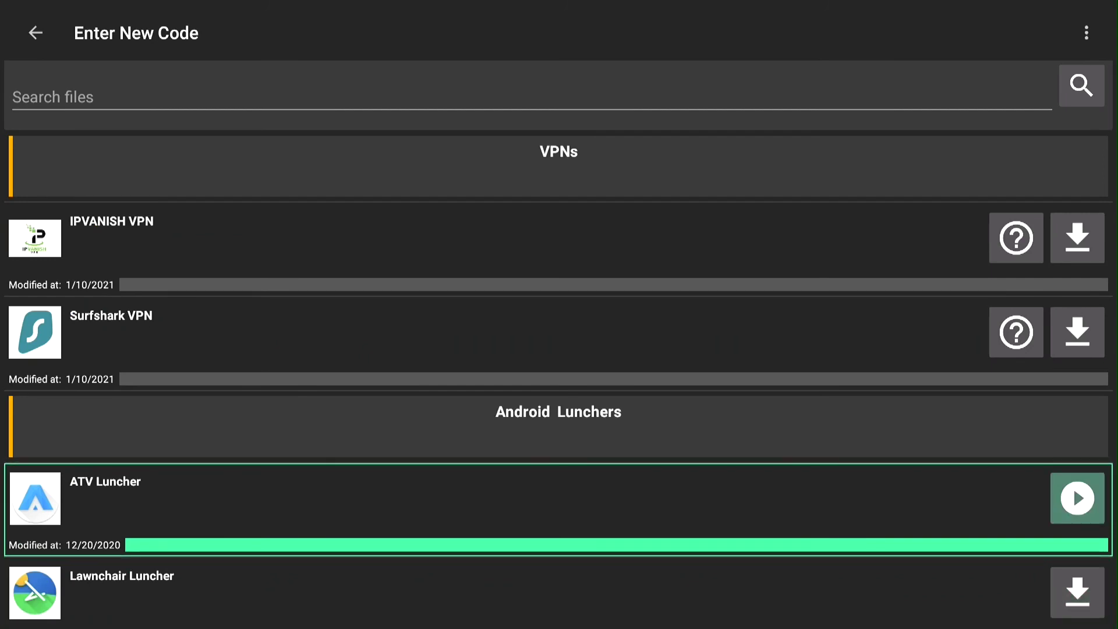
# Step: From ATV Luncher's install prompt, open SETTINGS and set Filelinked to Allowed for unknown apps
pyautogui.press('Return')
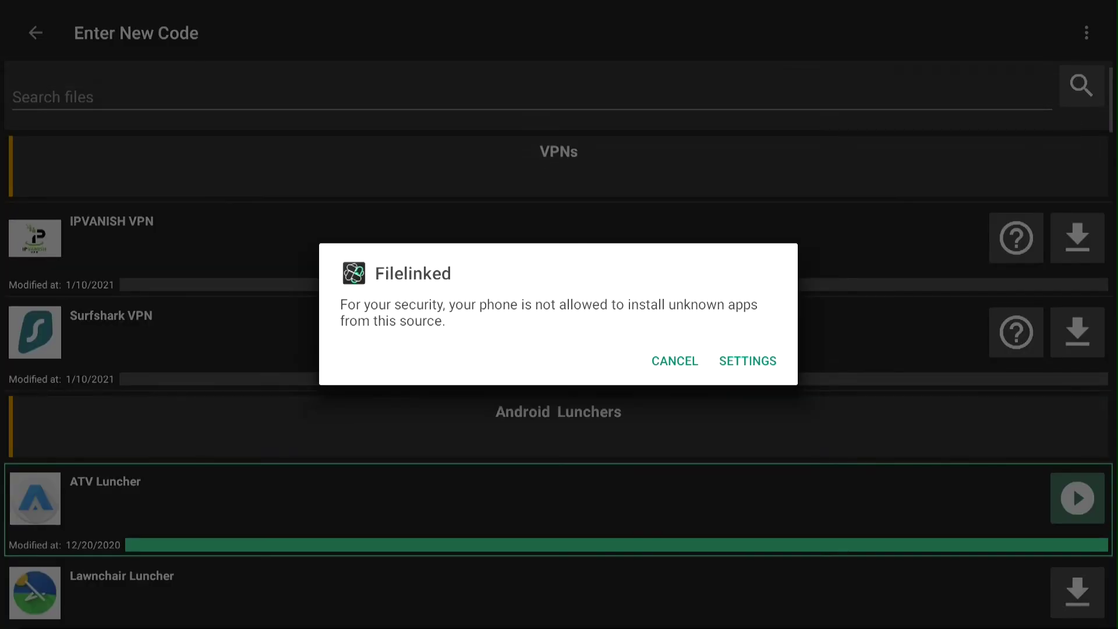
pyautogui.press('Down')
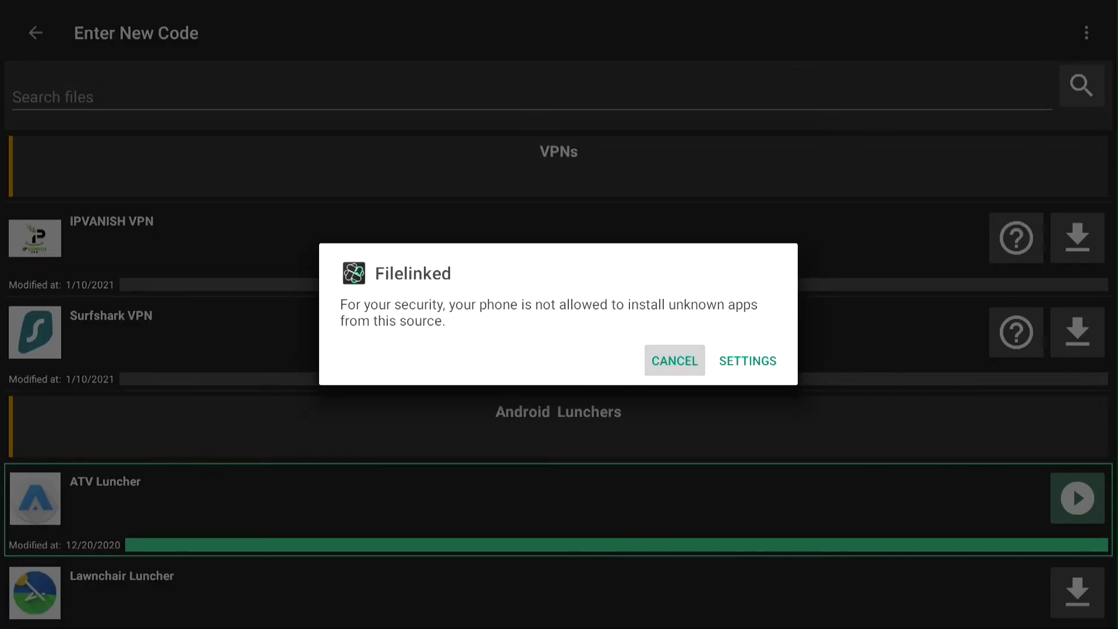
pyautogui.press('Right')
pyautogui.press('Return')
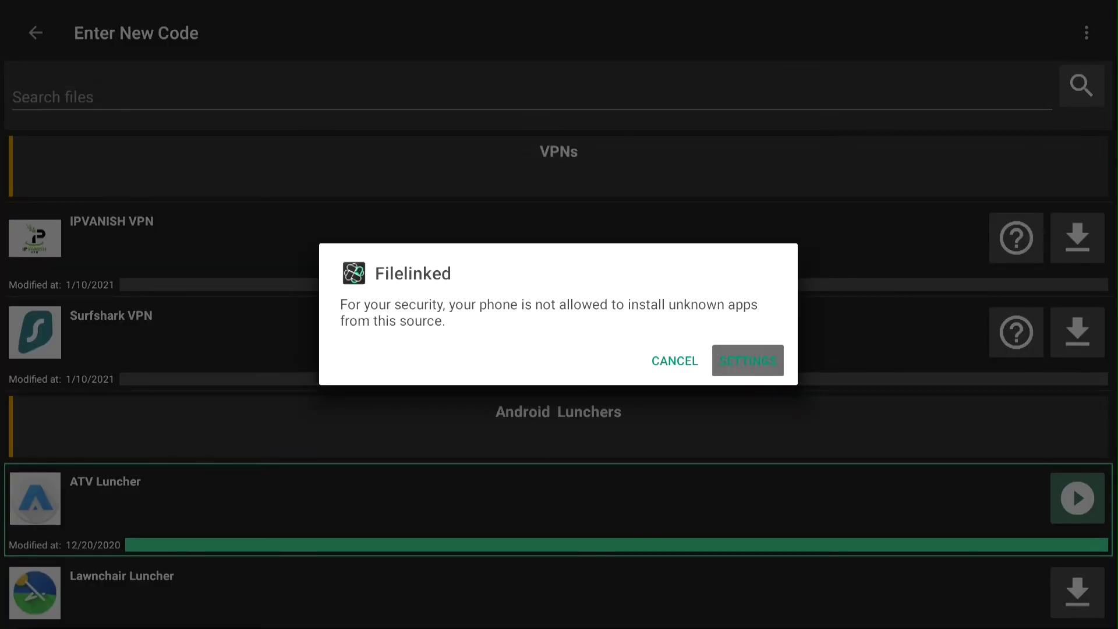
pyautogui.press('Down')
pyautogui.press('Down')
pyautogui.press('Down')
pyautogui.press('Down')
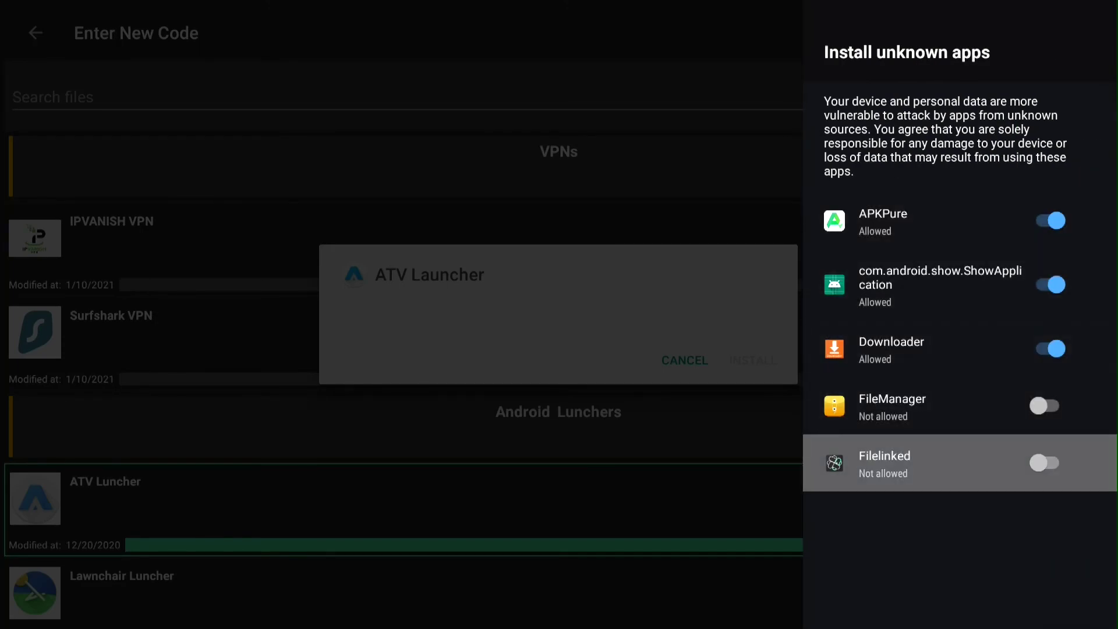
pyautogui.press('Return')
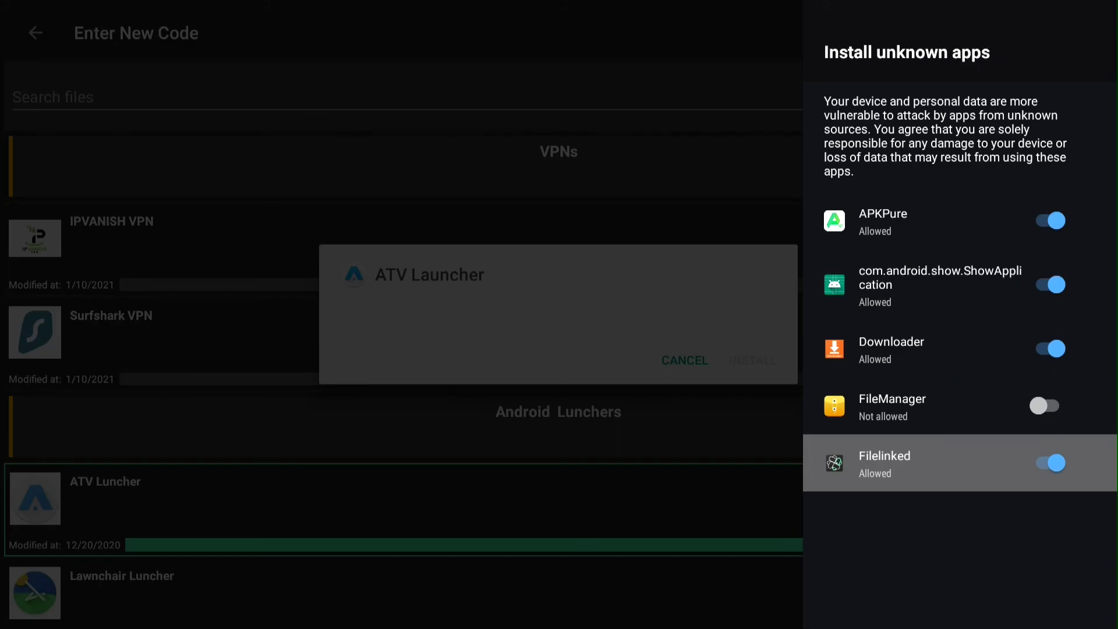
pyautogui.press('Escape')
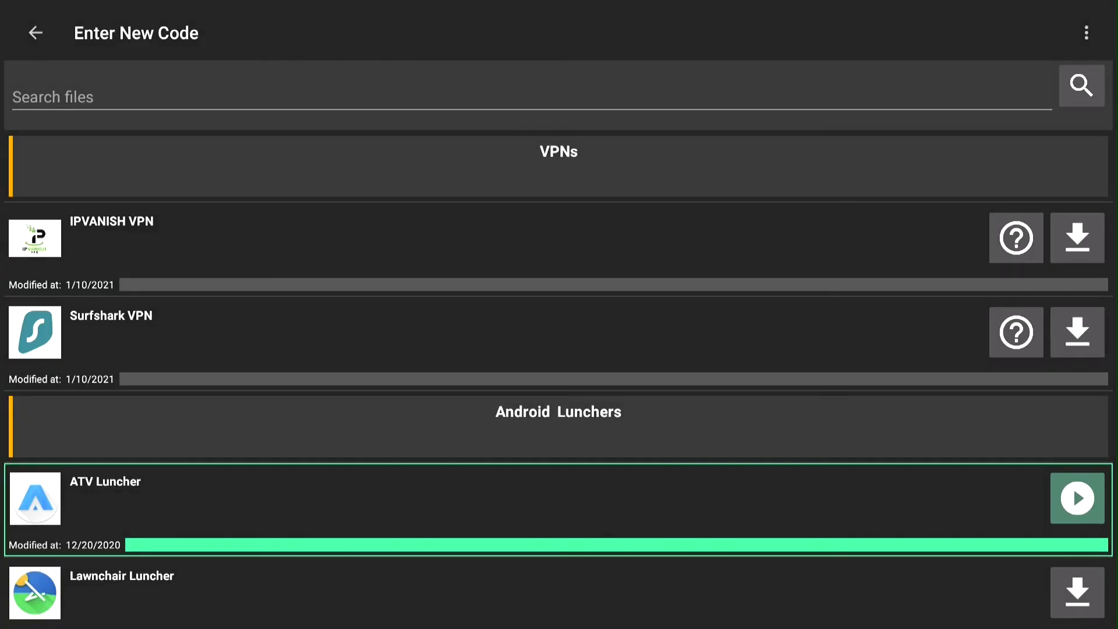
# Step: Launch ATV Luncher's installer again and confirm INSTALL until 'Install succeeded!' appears
pyautogui.press('Return')
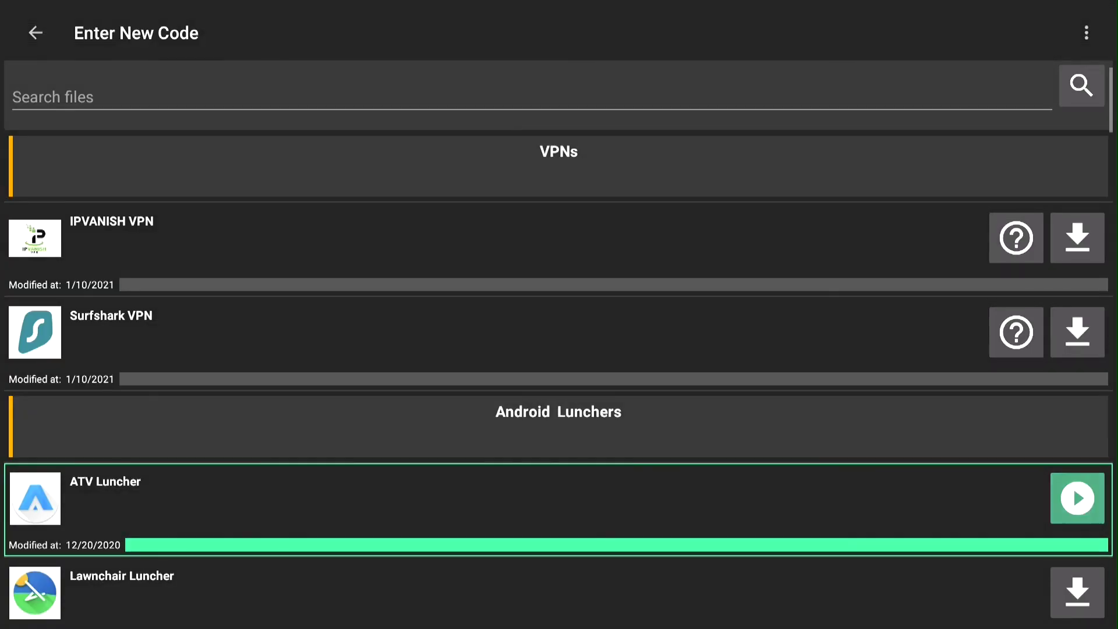
pyautogui.press('Down')
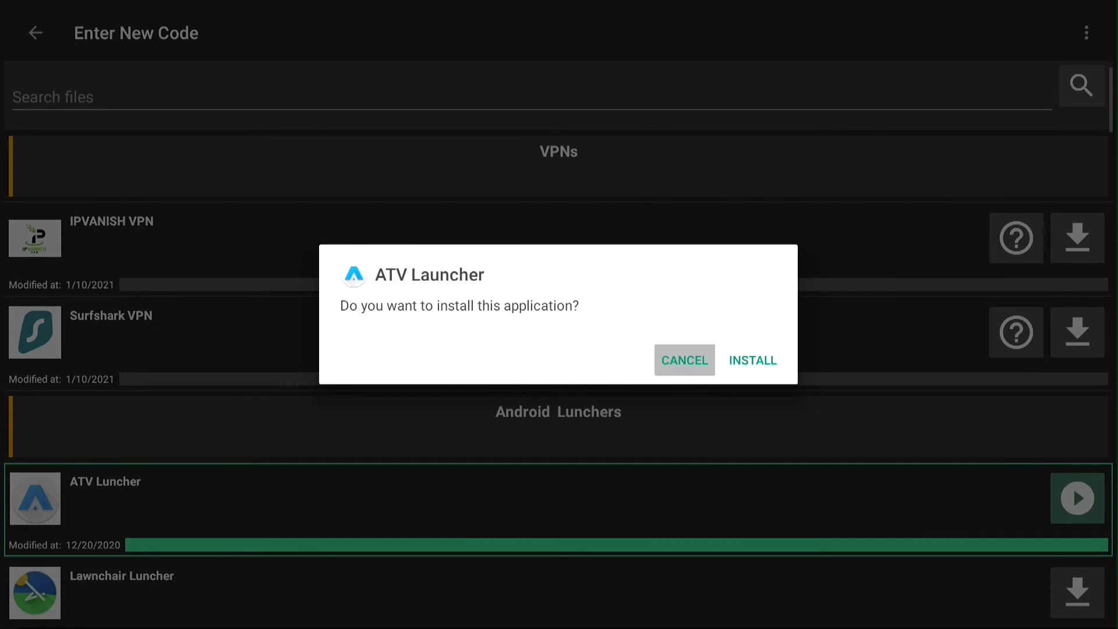
pyautogui.press('Right')
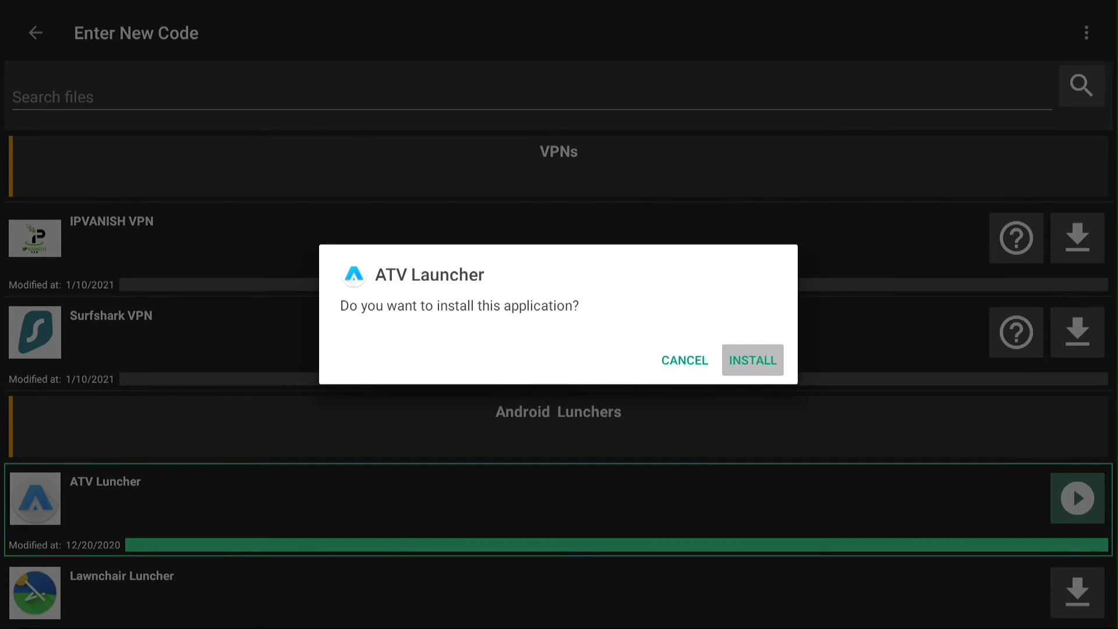
pyautogui.press('Return')
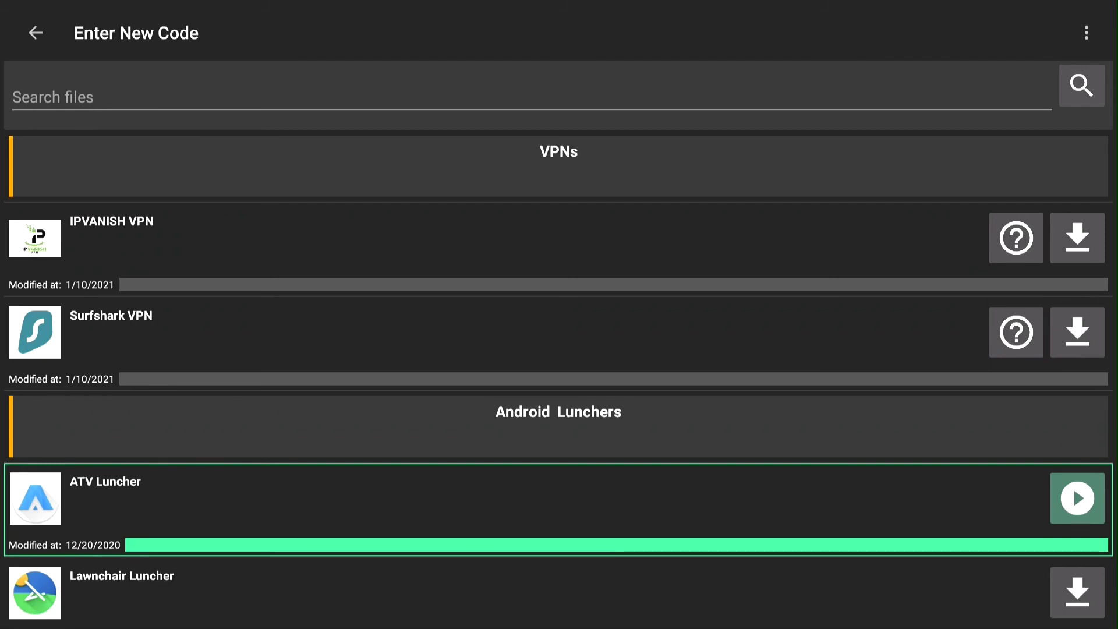
# Step: Choose ATV Launcher in the home-app chooser and select ALWAYS to replace MediaBox launcher
pyautogui.press('Return')
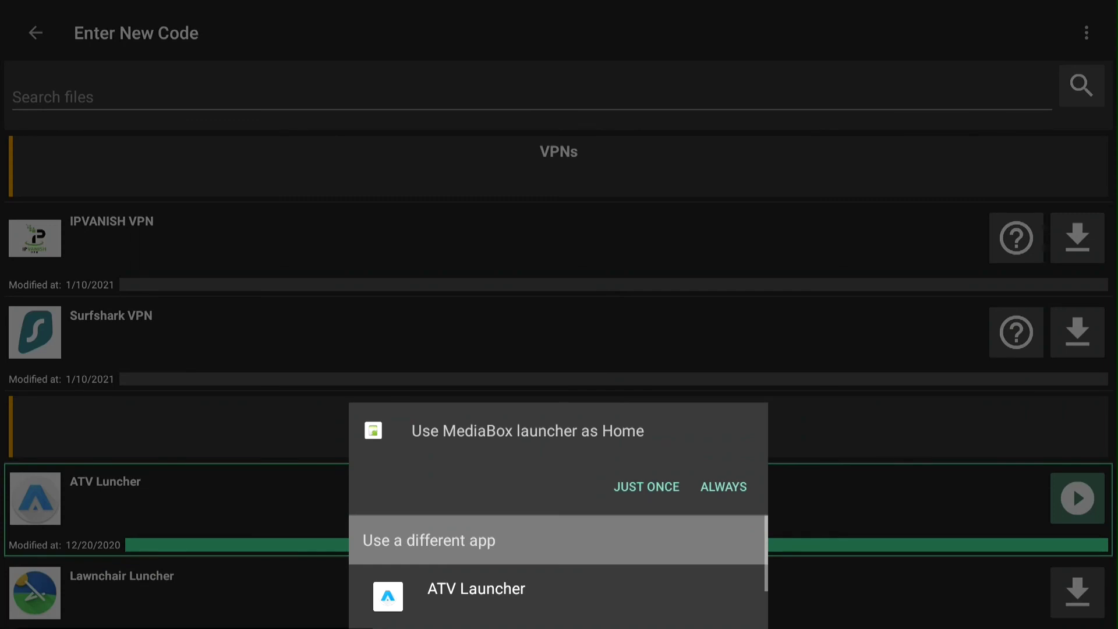
pyautogui.press('Down')
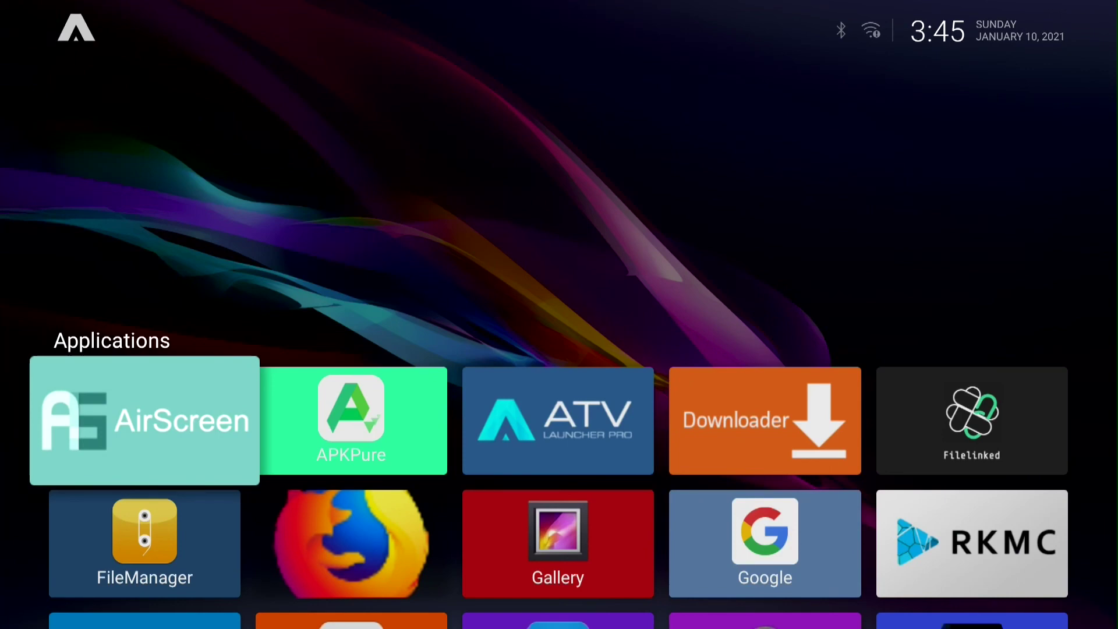
pyautogui.press('Home')
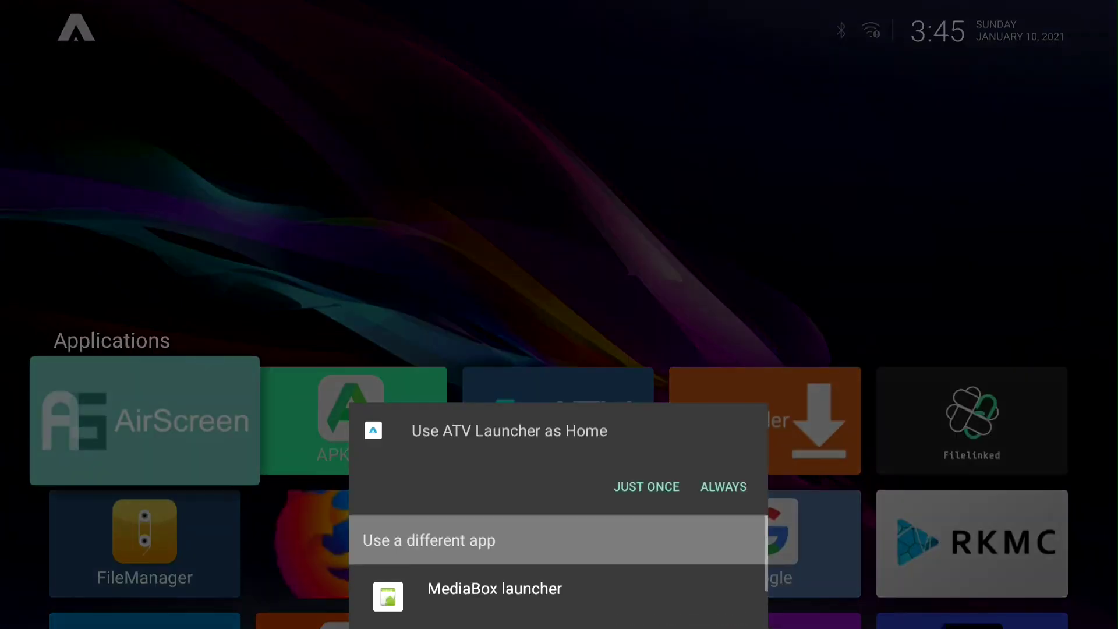
pyautogui.press('Up')
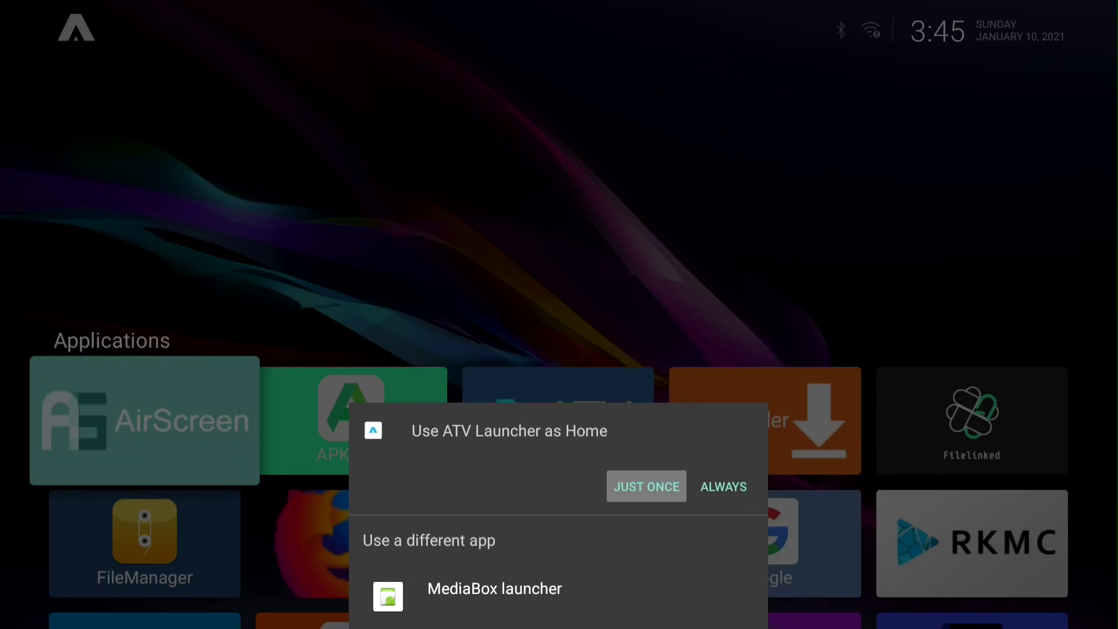
pyautogui.press('Right')
pyautogui.press('Return')
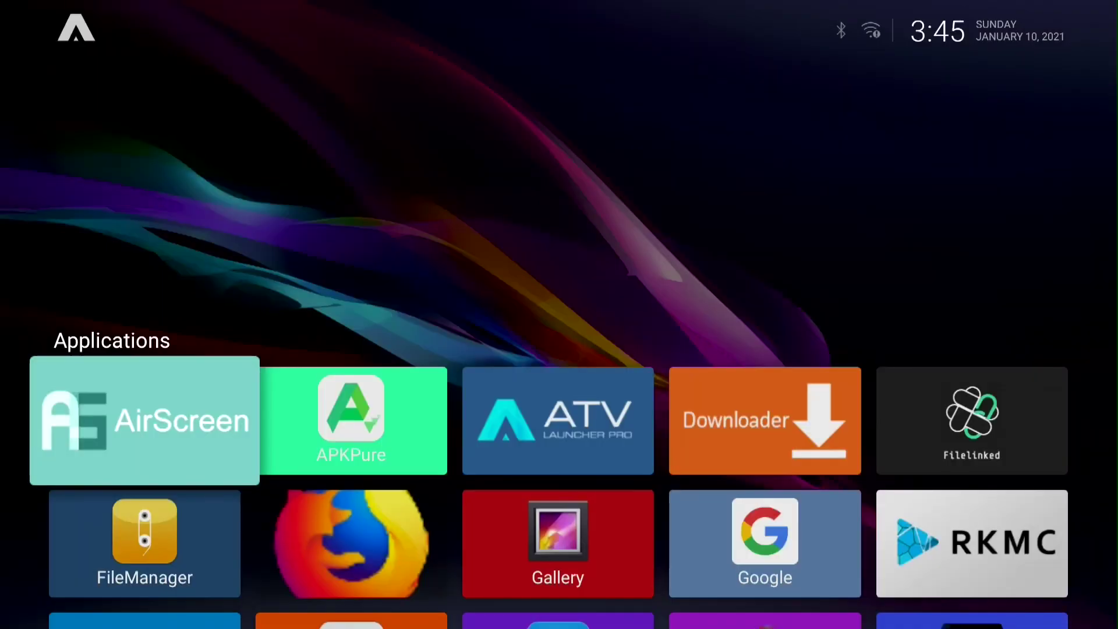
pyautogui.press('Down')
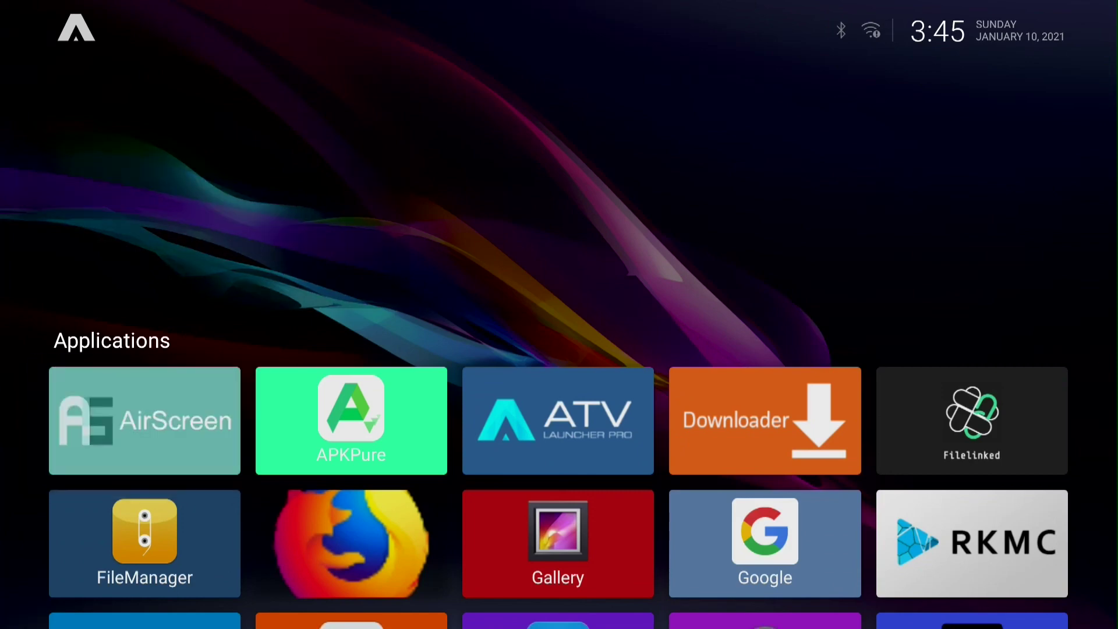
pyautogui.press('Down')
pyautogui.press('Down')
pyautogui.press('Down')
pyautogui.press('Right')
pyautogui.press('Right')
pyautogui.press('Up')
pyautogui.press('Up')
pyautogui.press('Up')
pyautogui.press('Up')
pyautogui.press('Up')
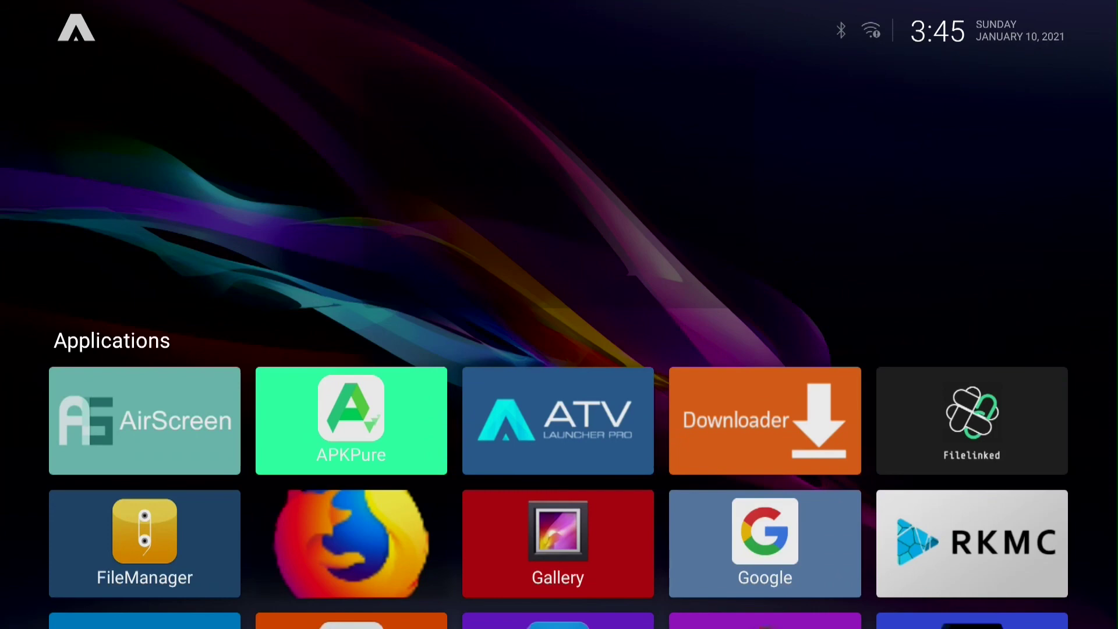
pyautogui.press('Menu')
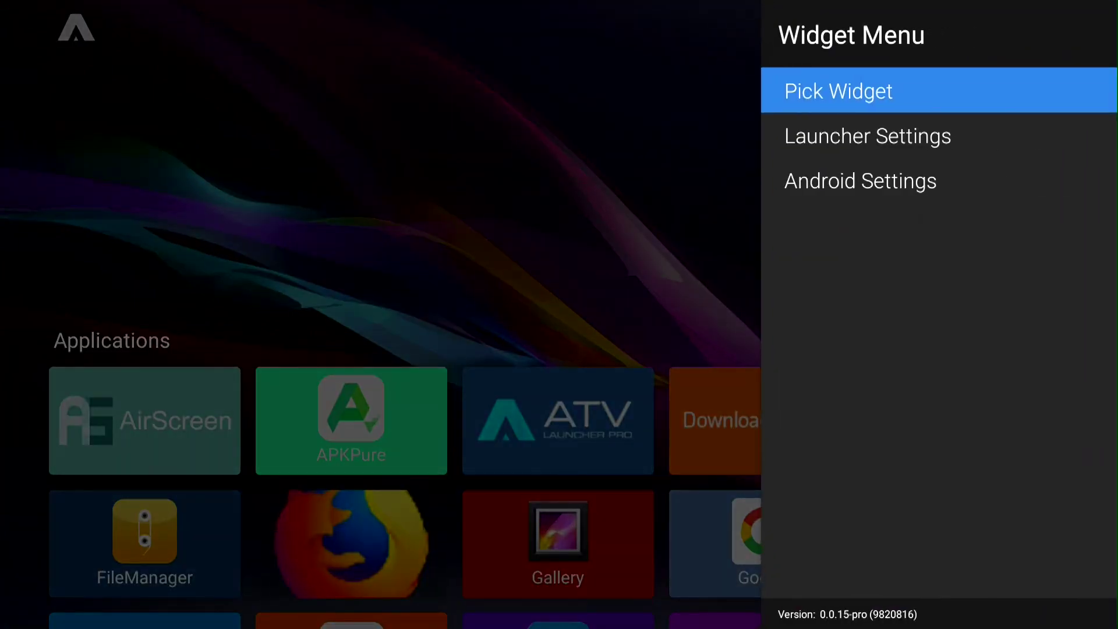
pyautogui.press('Down')
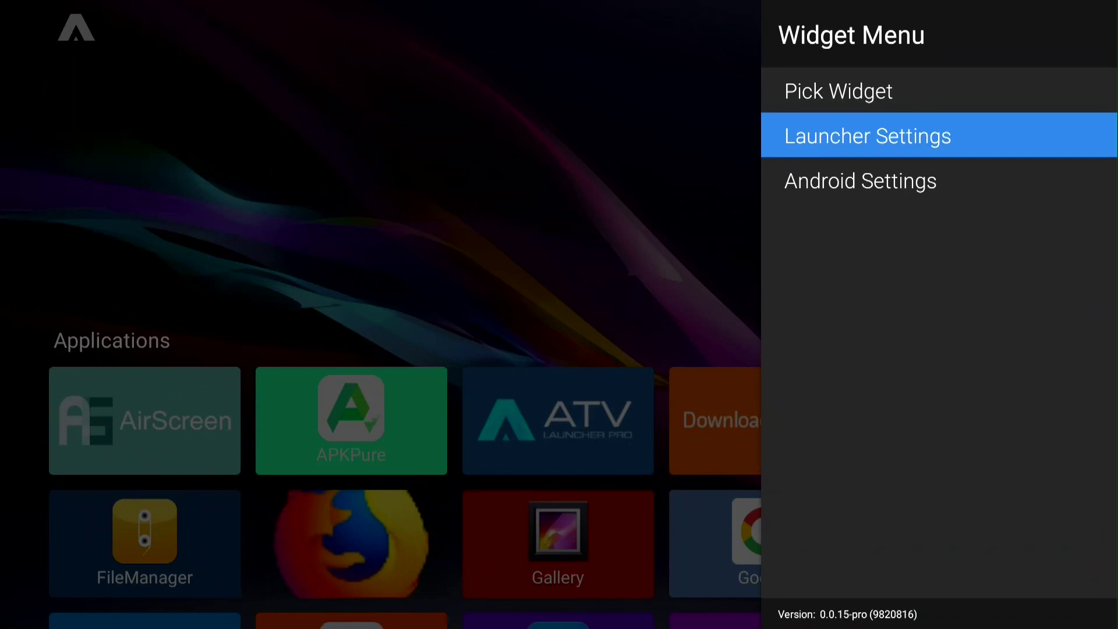
pyautogui.press('Down')
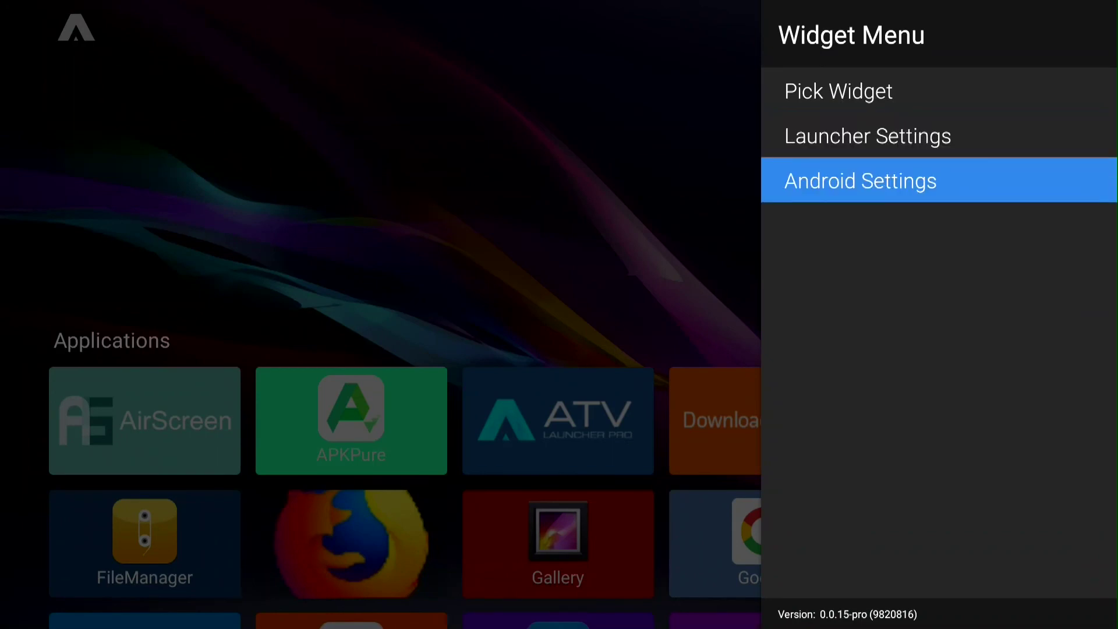
pyautogui.press('Escape')
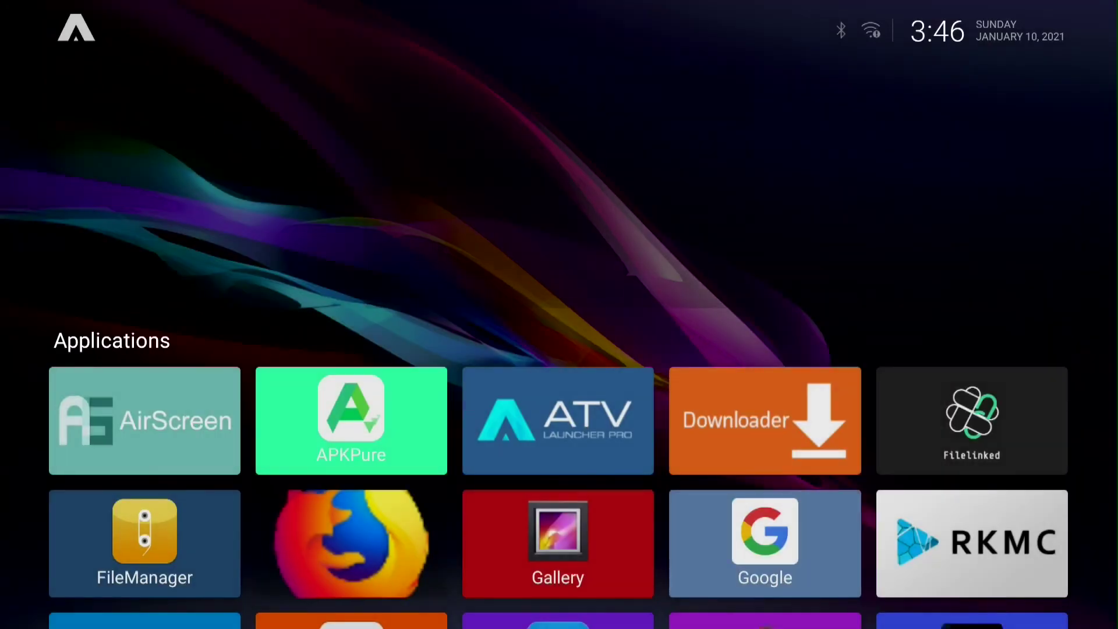